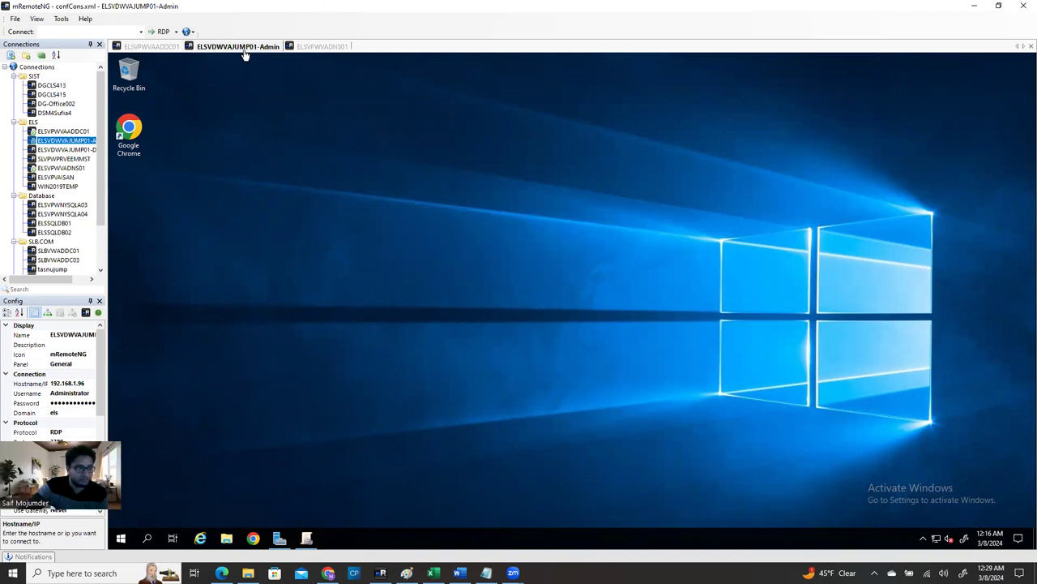
Open Computer Management on the ELSVDWVAJUMP01 server and show the contents of Local Users and Groups.
{"action": "left_click", "coordinate": [147, 539]}
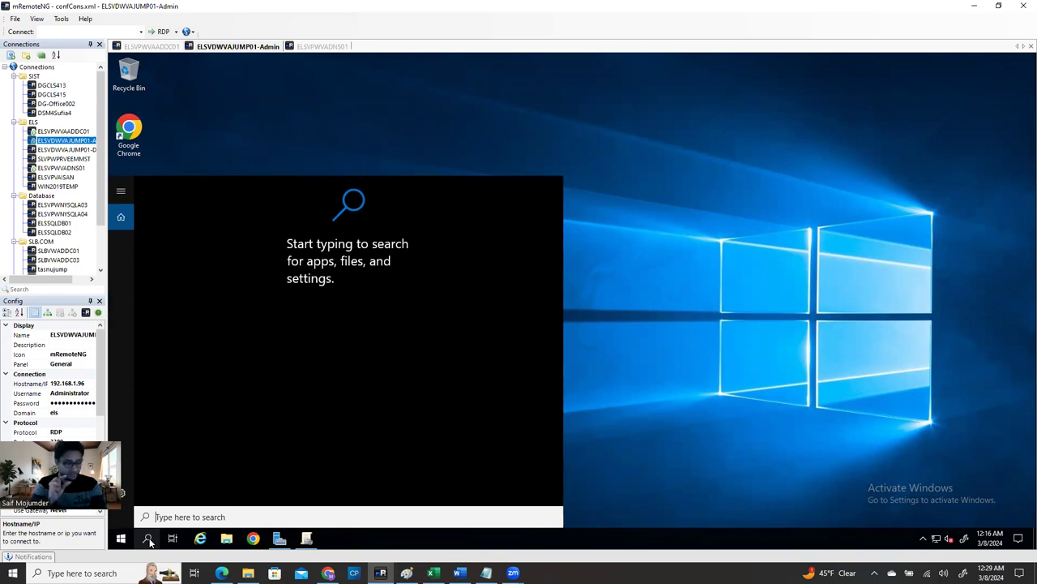
{"action": "type", "text": "computer"}
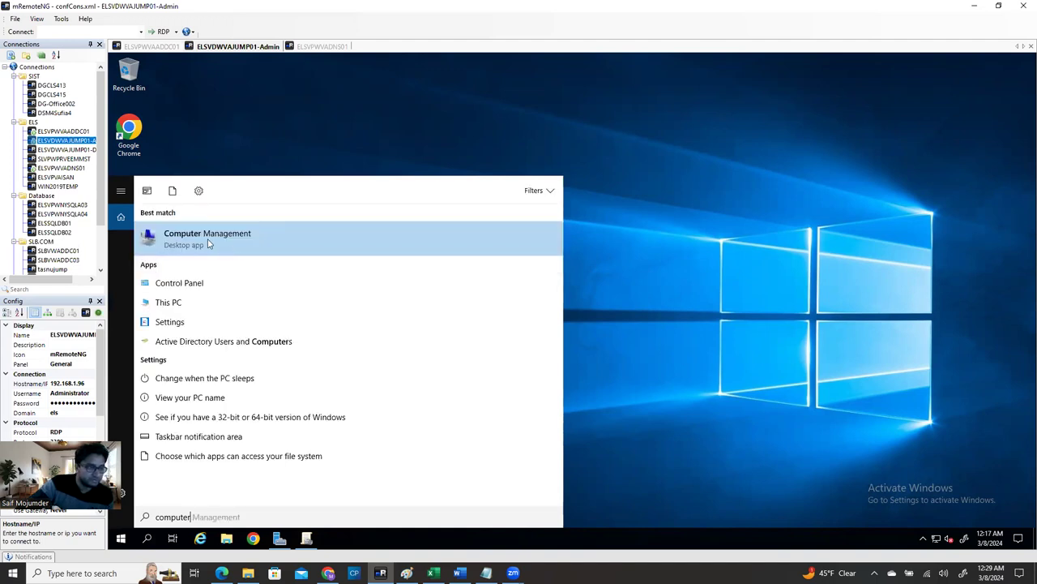
{"action": "left_click", "coordinate": [348, 239]}
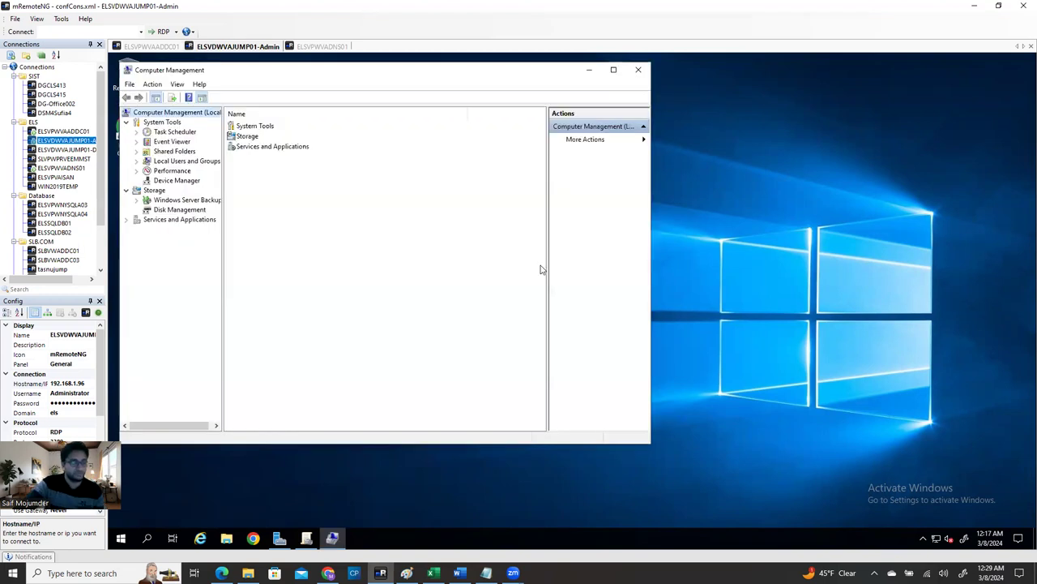
{"action": "left_click_drag", "start_coordinate": [294, 72], "coordinate": [457, 105]}
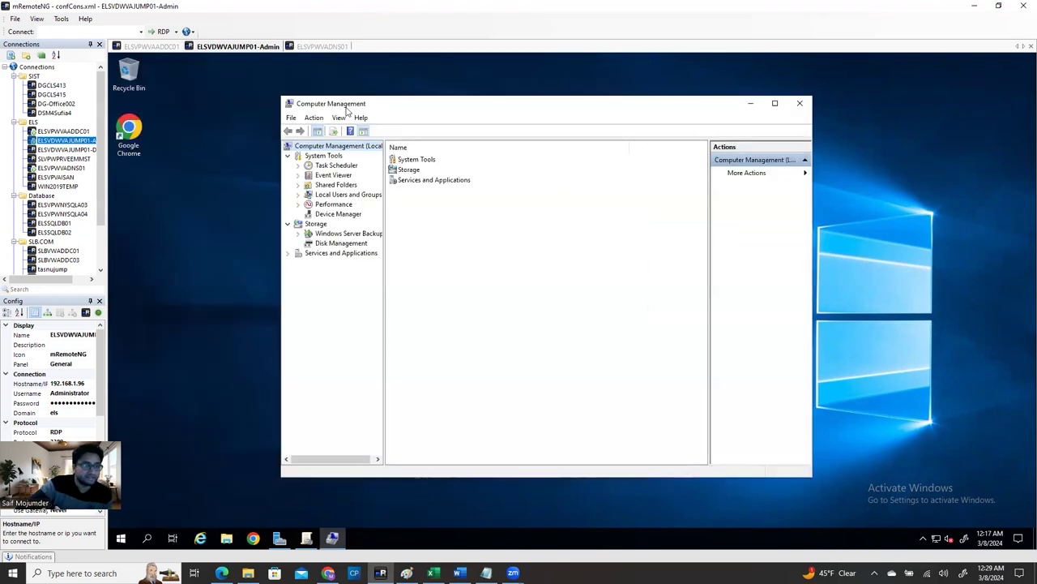
{"action": "left_click", "coordinate": [298, 196]}
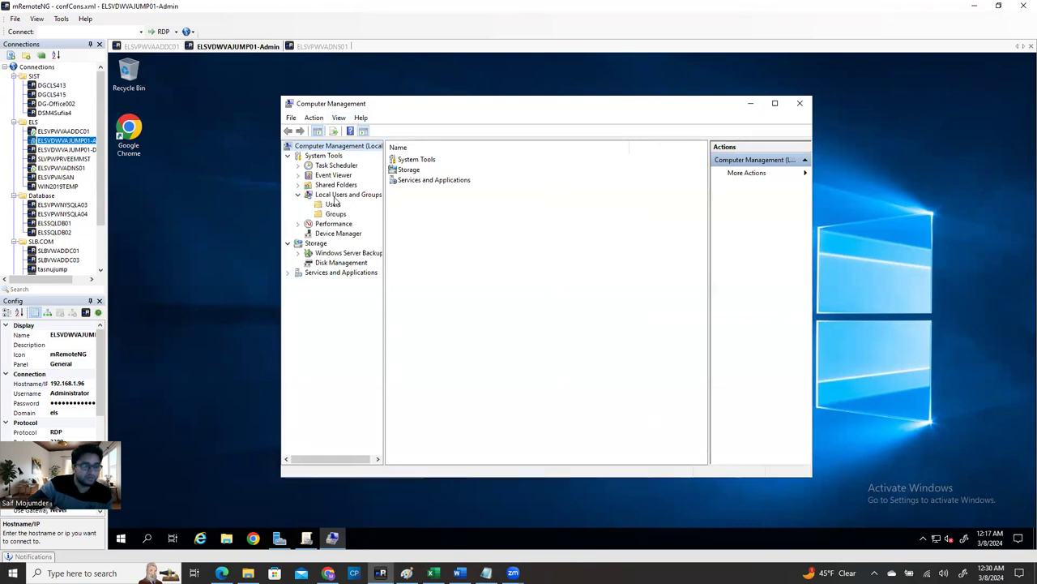
{"action": "left_click", "coordinate": [342, 197]}
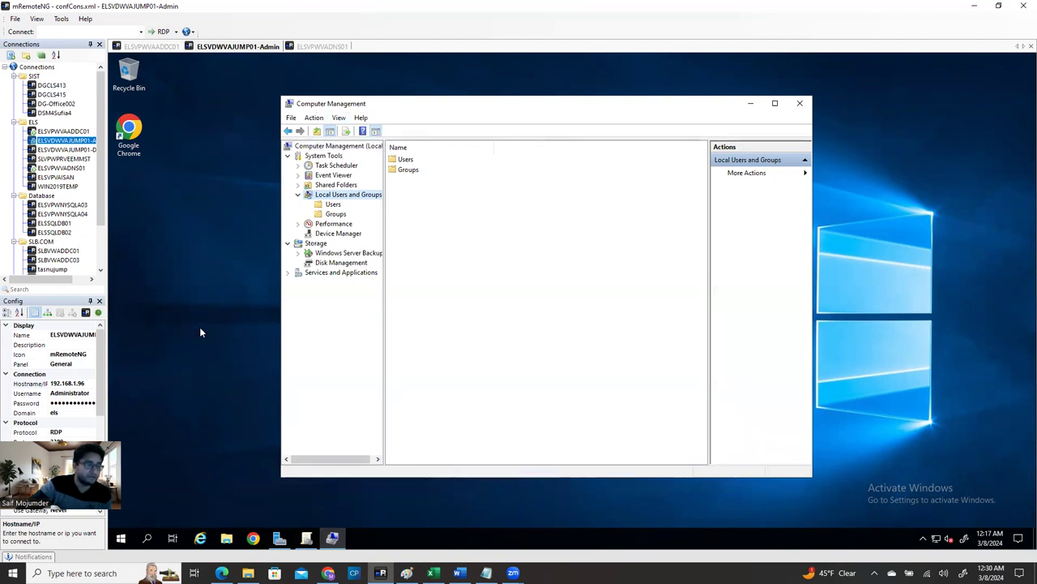
Look at the ELSVPWVADNS01 and ELSVPWVAADDC01 sessions and return to the ELSVDWVAJUMP01-Admin session.
{"action": "left_click", "coordinate": [156, 47]}
{"action": "left_click", "coordinate": [319, 47]}
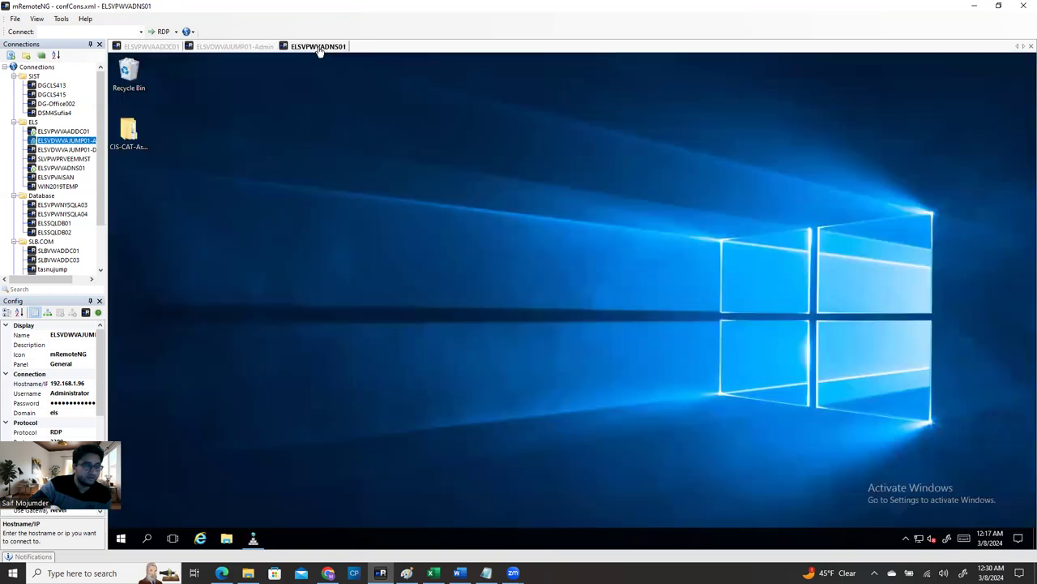
{"action": "left_click", "coordinate": [149, 46]}
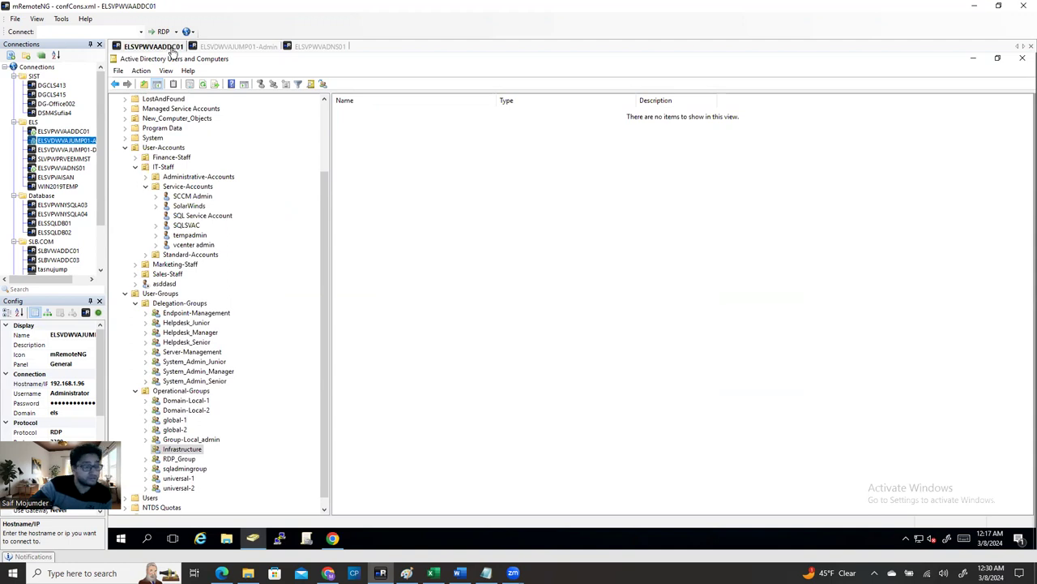
{"action": "left_click", "coordinate": [245, 49]}
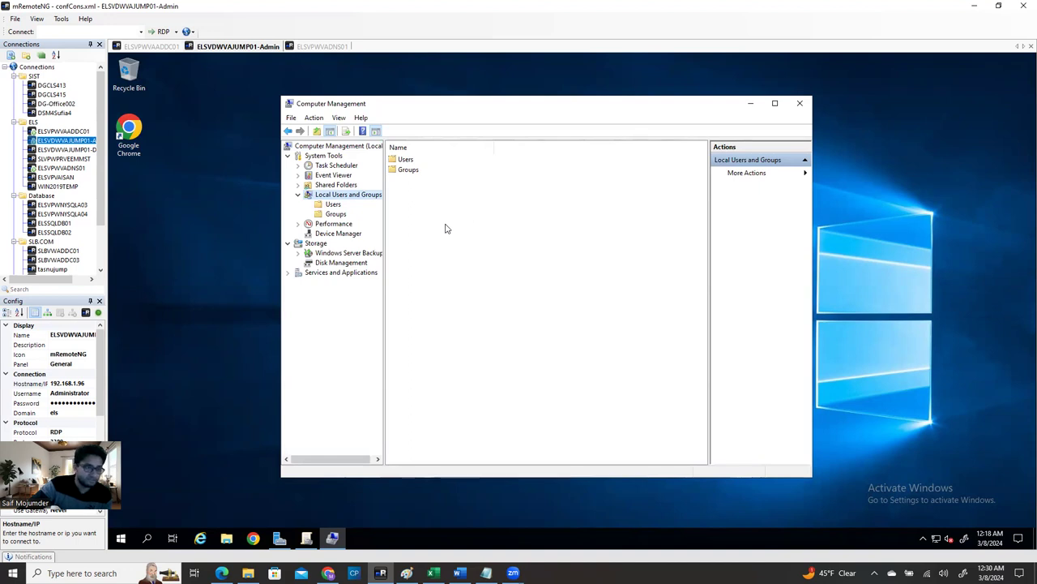
List the server's local user accounts and widen the Name column to read the full account names.
{"action": "left_click", "coordinate": [332, 207]}
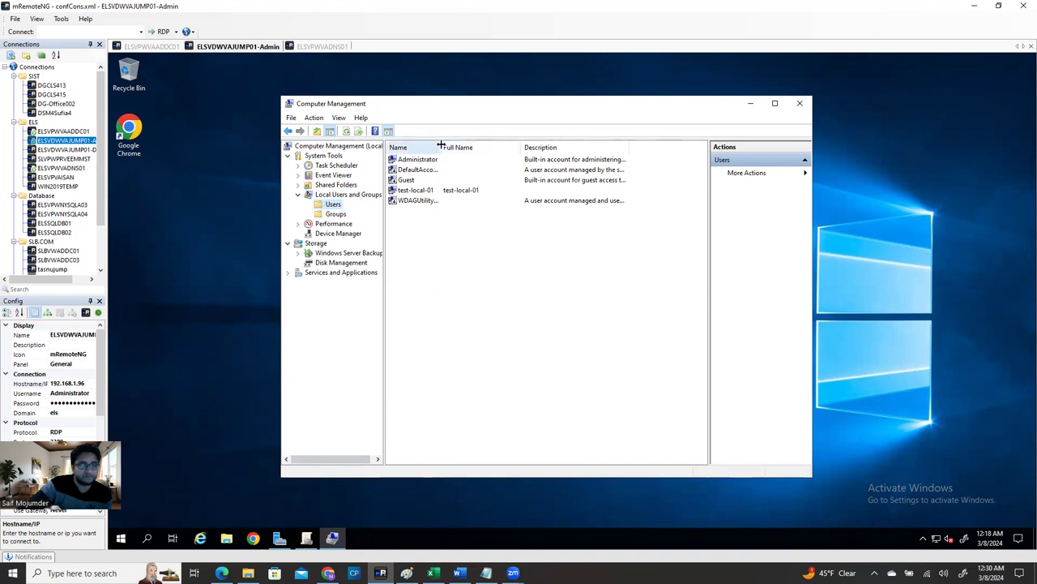
{"action": "left_click_drag", "start_coordinate": [441, 144], "coordinate": [473, 145]}
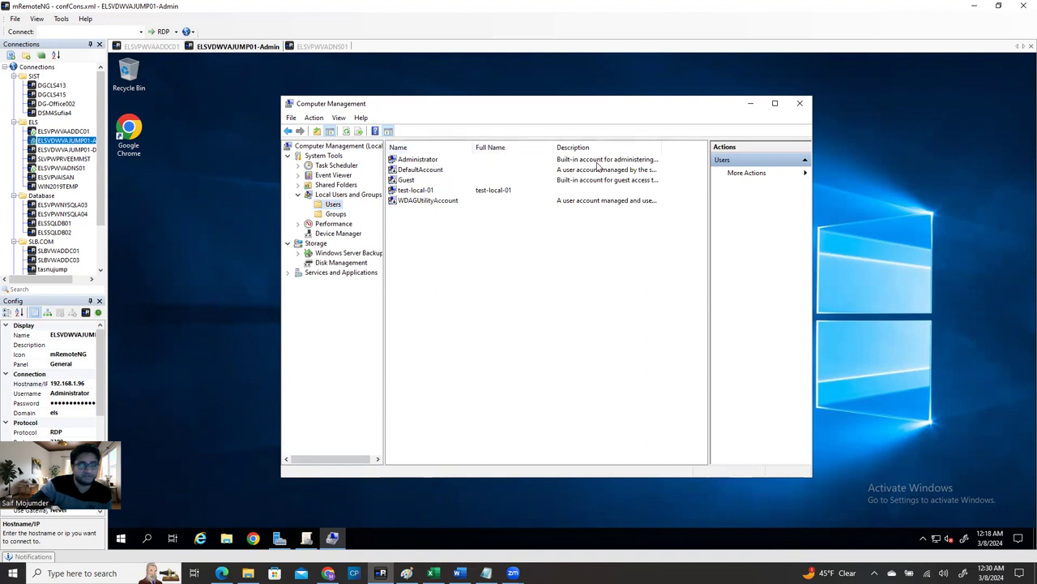
Remove the unresolved SID entry and the ELS\Infrastructure group from the members of the local Administrators group.
{"action": "left_click", "coordinate": [335, 214]}
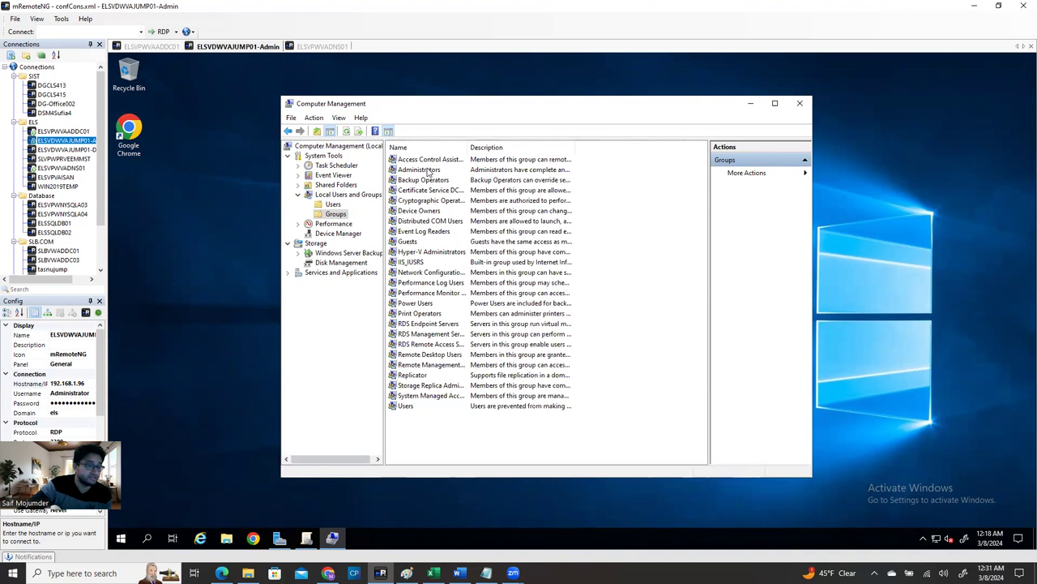
{"action": "double_click", "coordinate": [429, 173]}
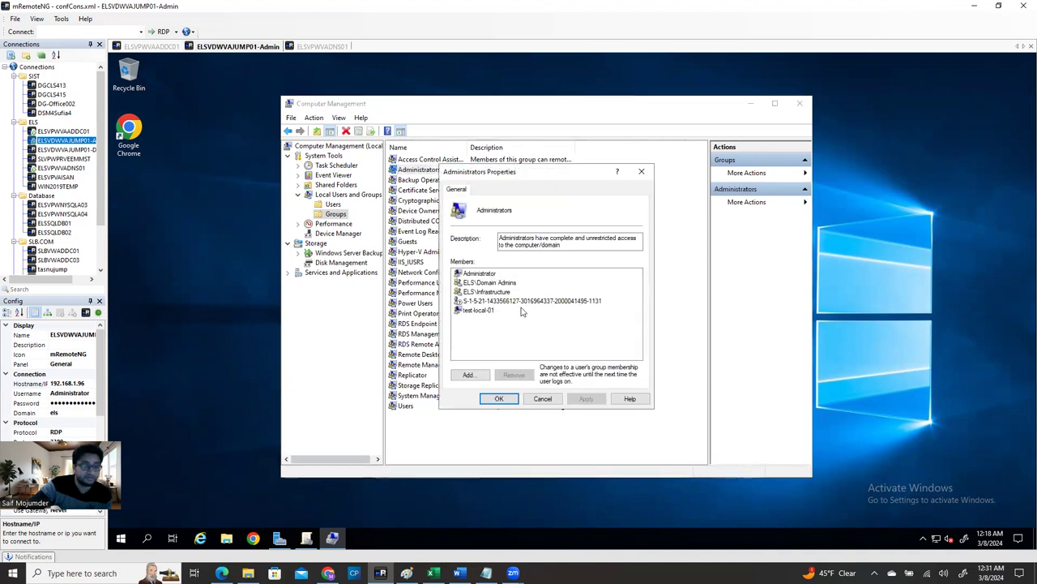
{"action": "left_click", "coordinate": [537, 301]}
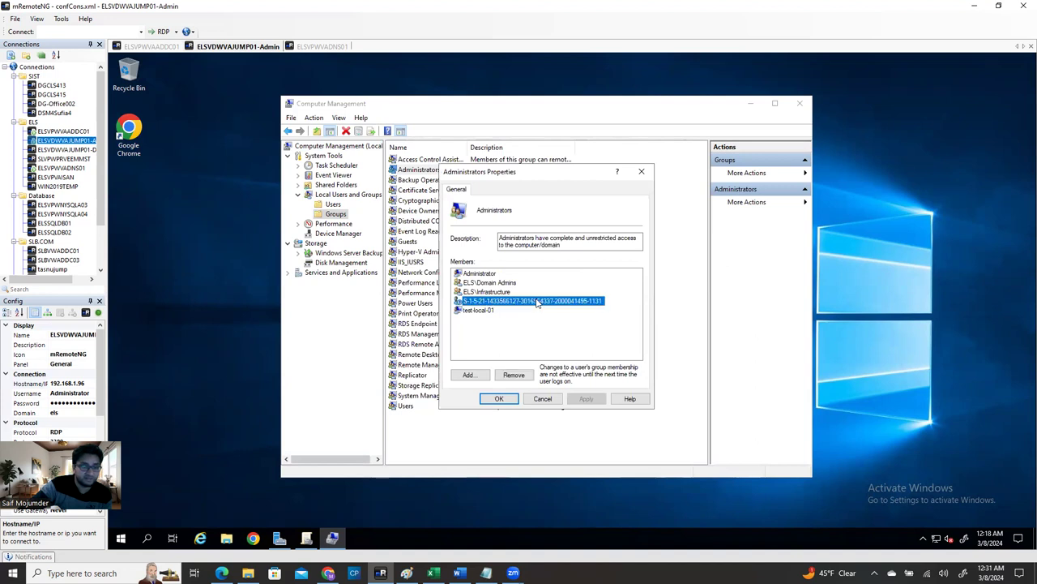
{"action": "left_click", "coordinate": [514, 374]}
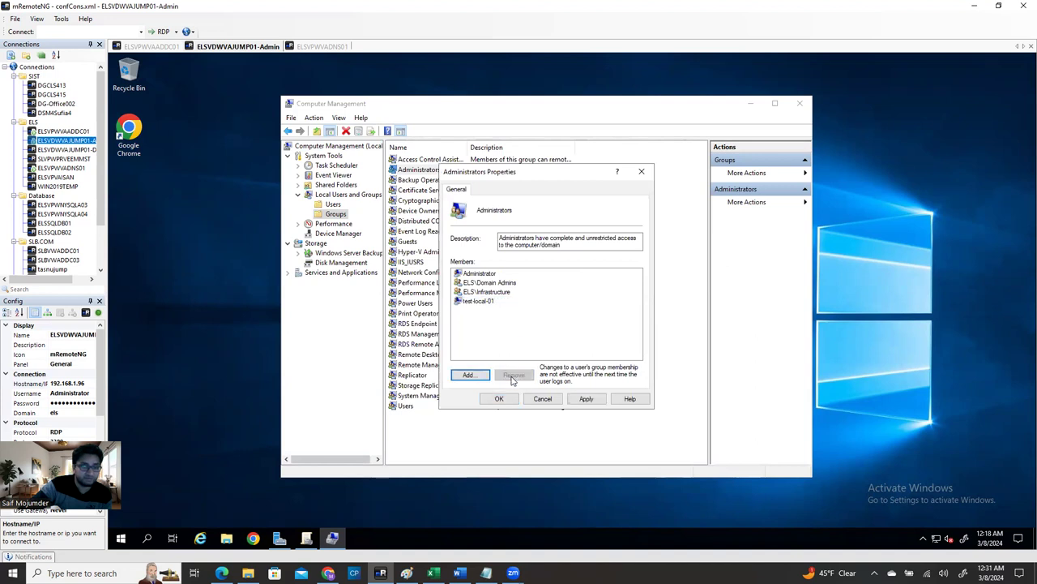
{"action": "left_click", "coordinate": [489, 292]}
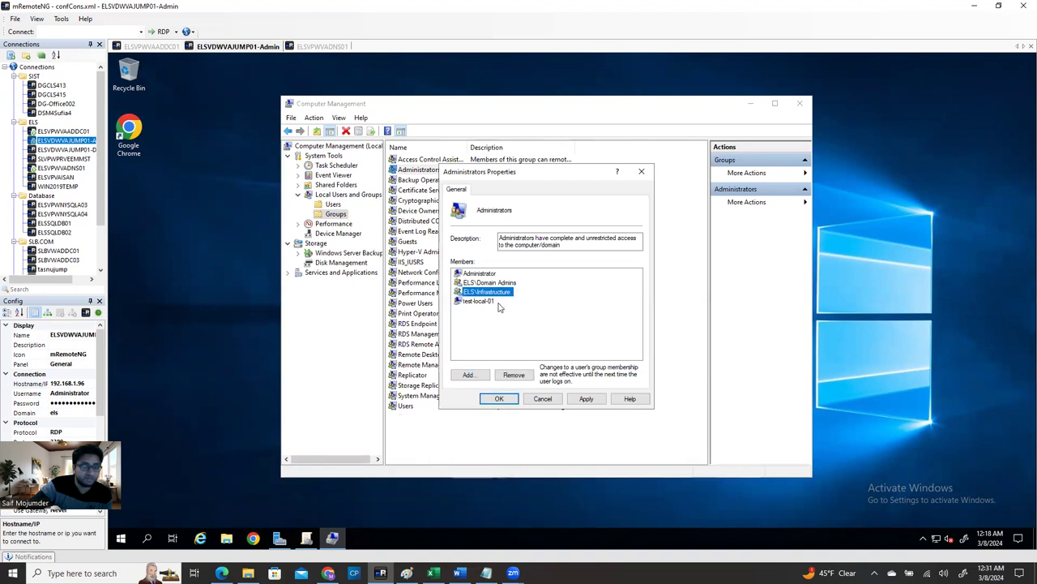
{"action": "left_click", "coordinate": [510, 375]}
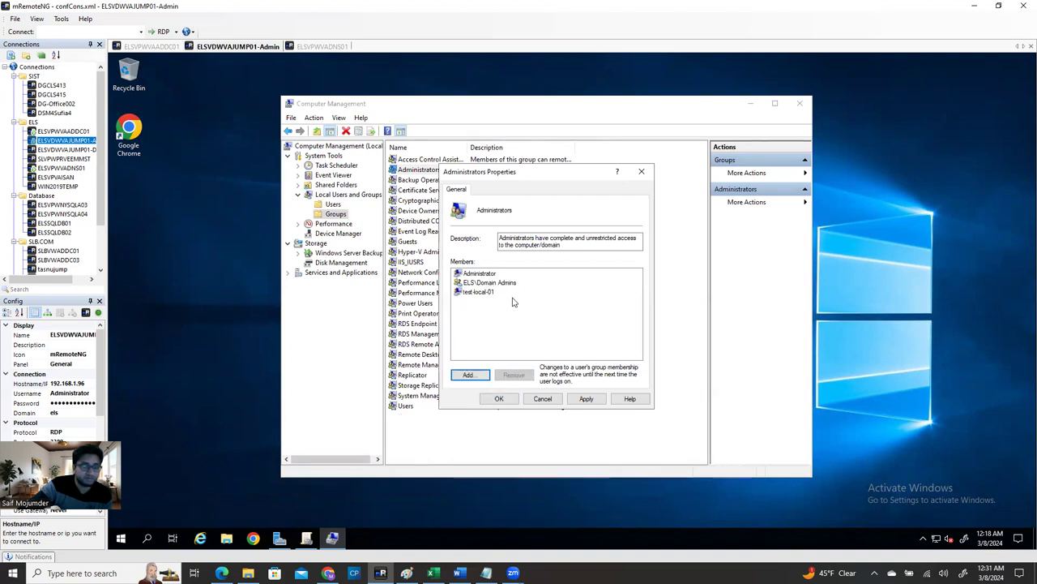
{"action": "left_click", "coordinate": [512, 284]}
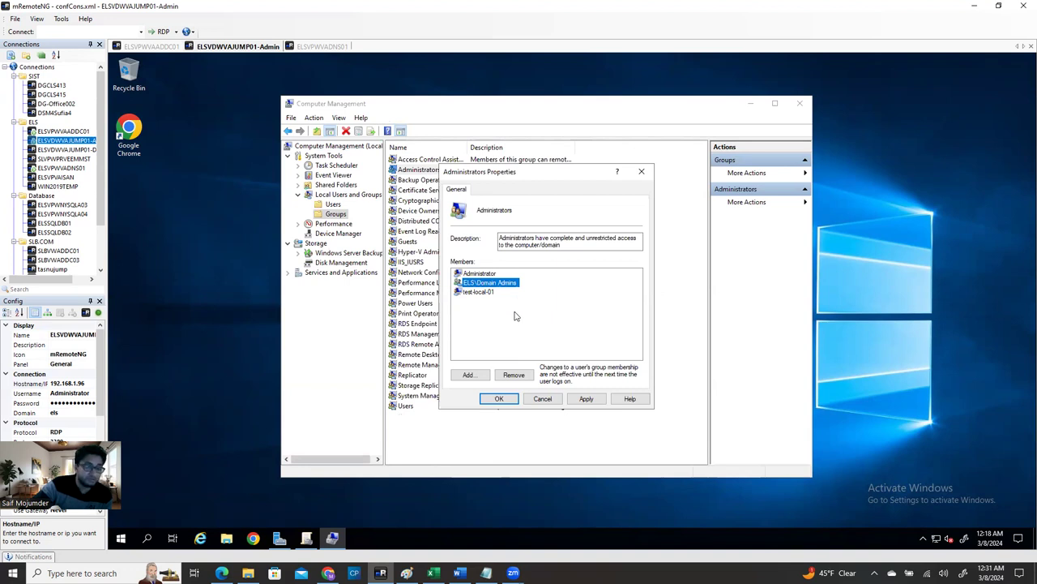
{"action": "left_click", "coordinate": [513, 316]}
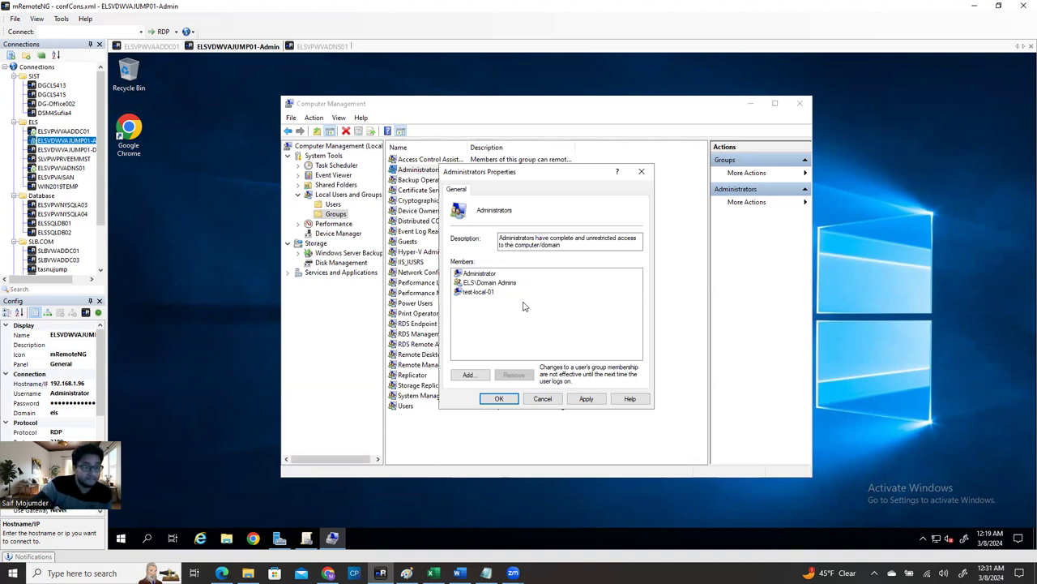
{"action": "left_click", "coordinate": [513, 284]}
{"action": "left_click", "coordinate": [504, 335]}
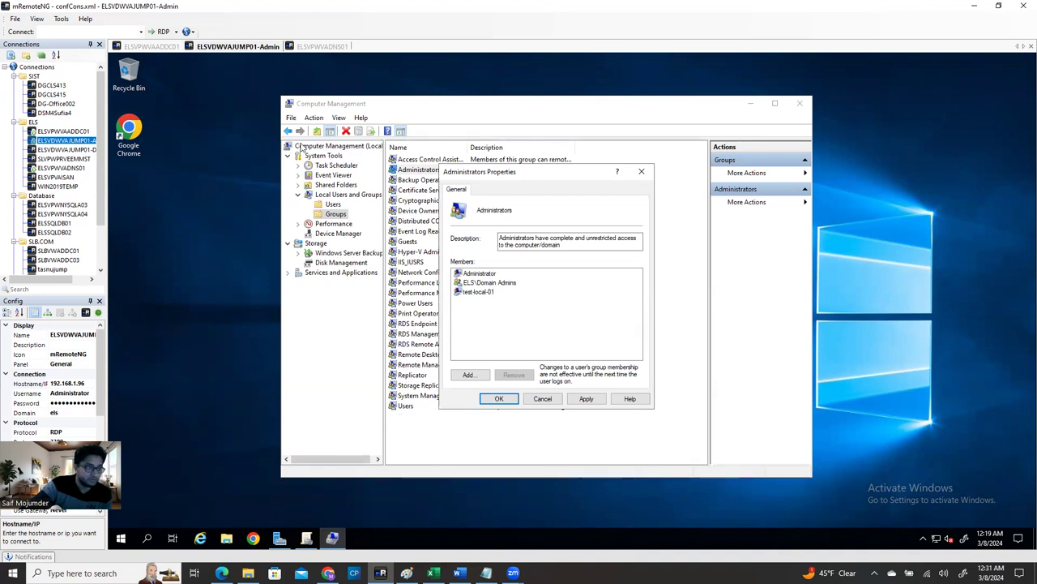
{"action": "left_click", "coordinate": [512, 287]}
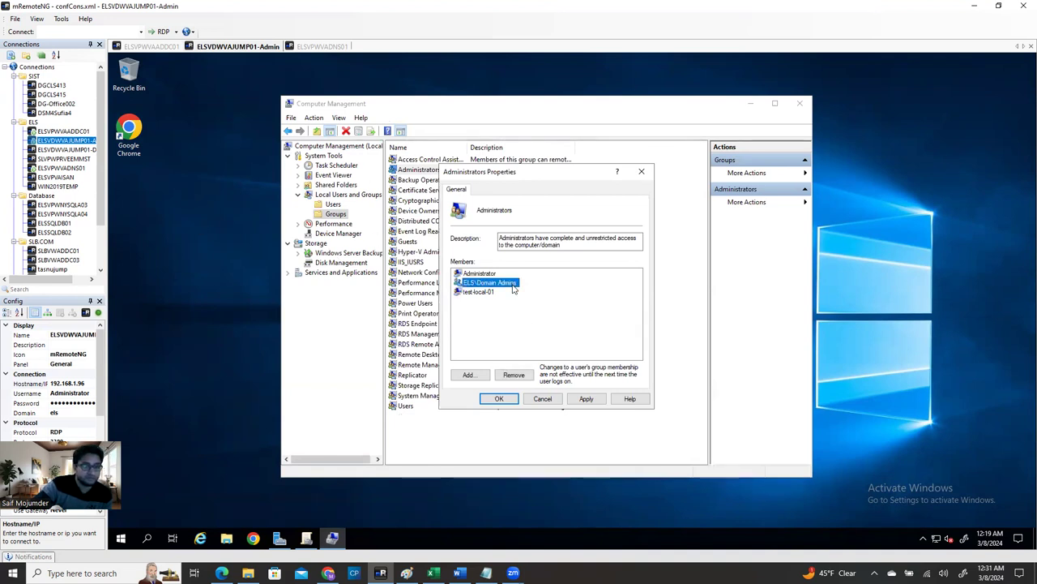
{"action": "left_click", "coordinate": [511, 311]}
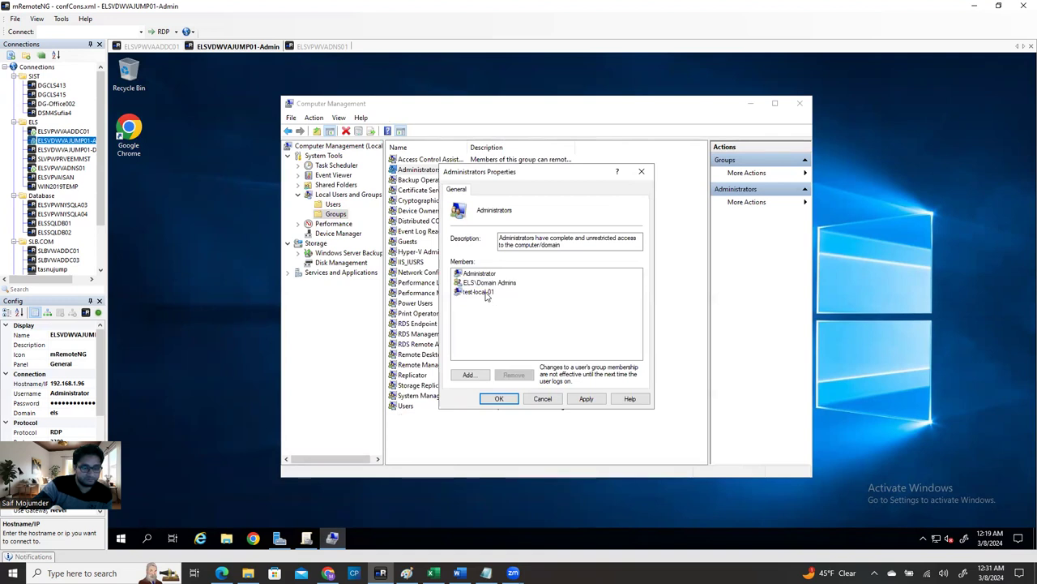
Remove the test-local-01 account from the members of the local Administrators group.
{"action": "left_click", "coordinate": [483, 292]}
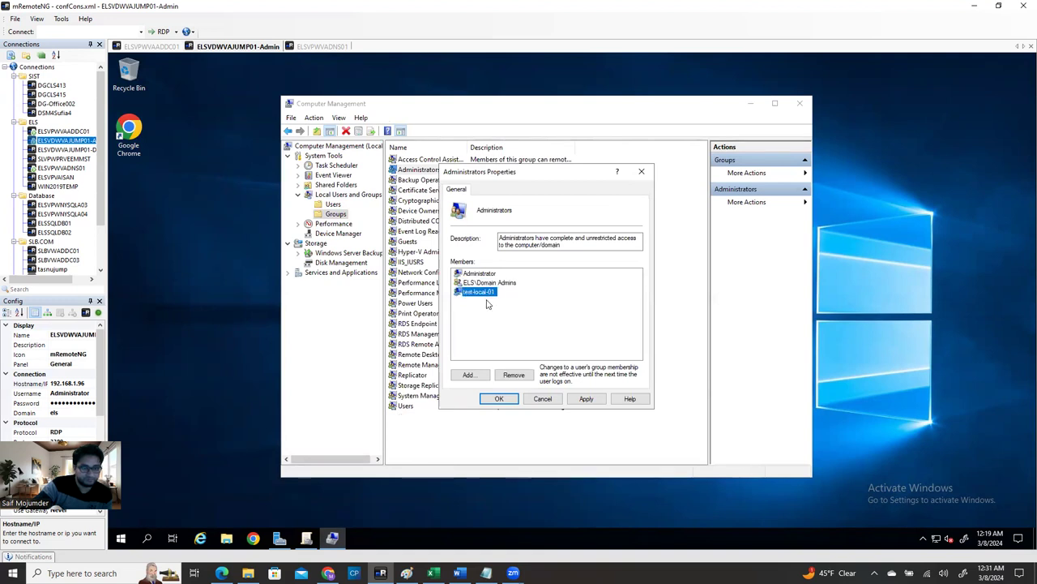
{"action": "left_click", "coordinate": [515, 375]}
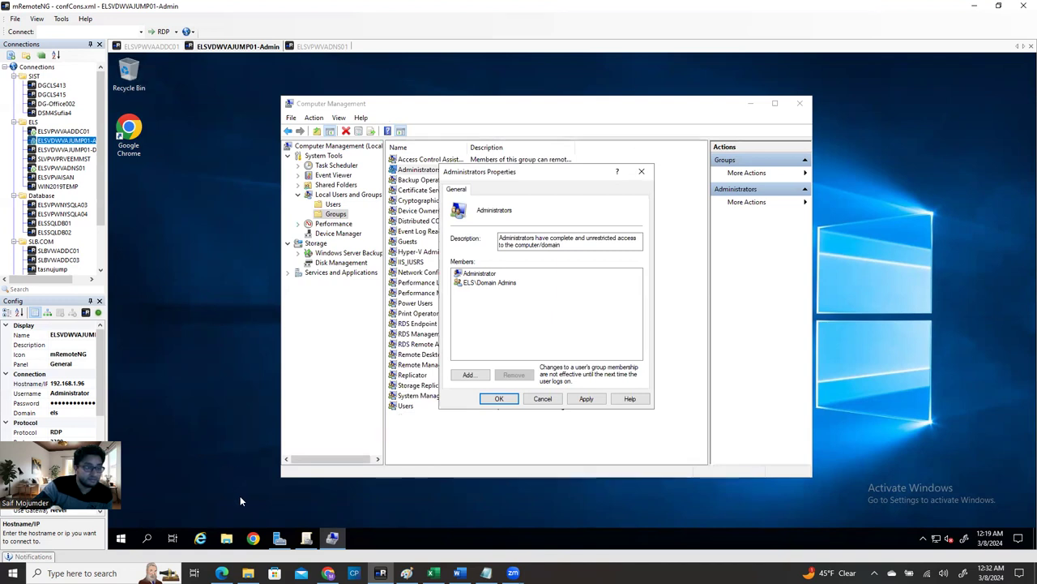
On ELSVPWVAADDC01, expand the Administrative-Accounts unit and examine the members of the Infrastructure domain group.
{"action": "left_click", "coordinate": [160, 46]}
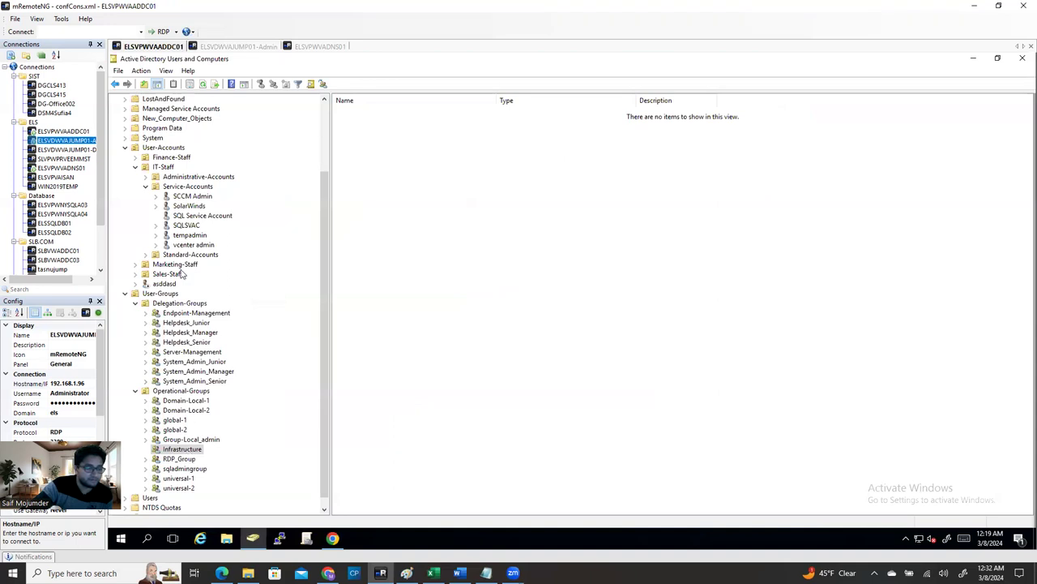
{"action": "left_click", "coordinate": [147, 178]}
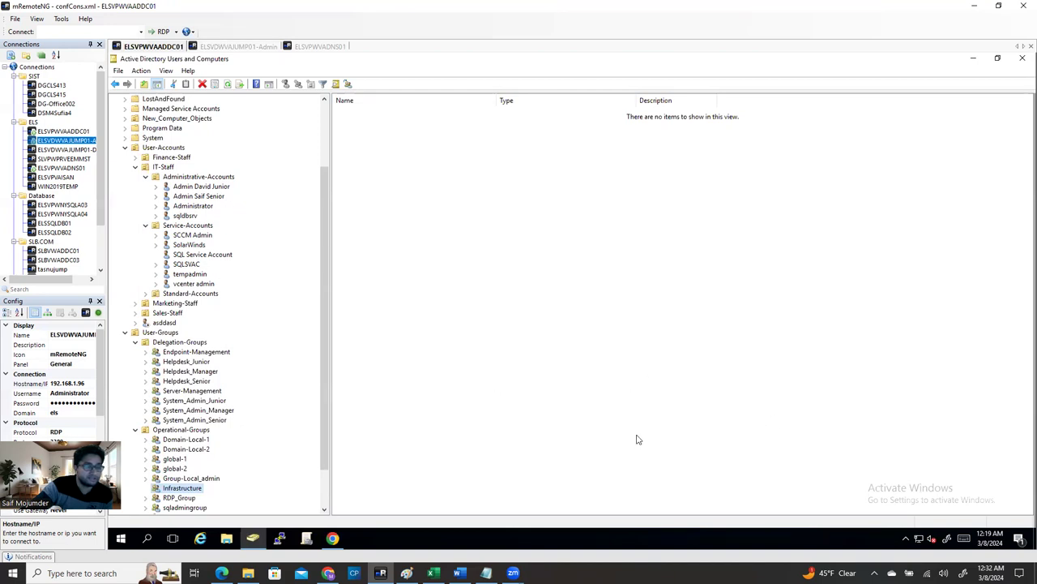
{"action": "right_click", "coordinate": [188, 492]}
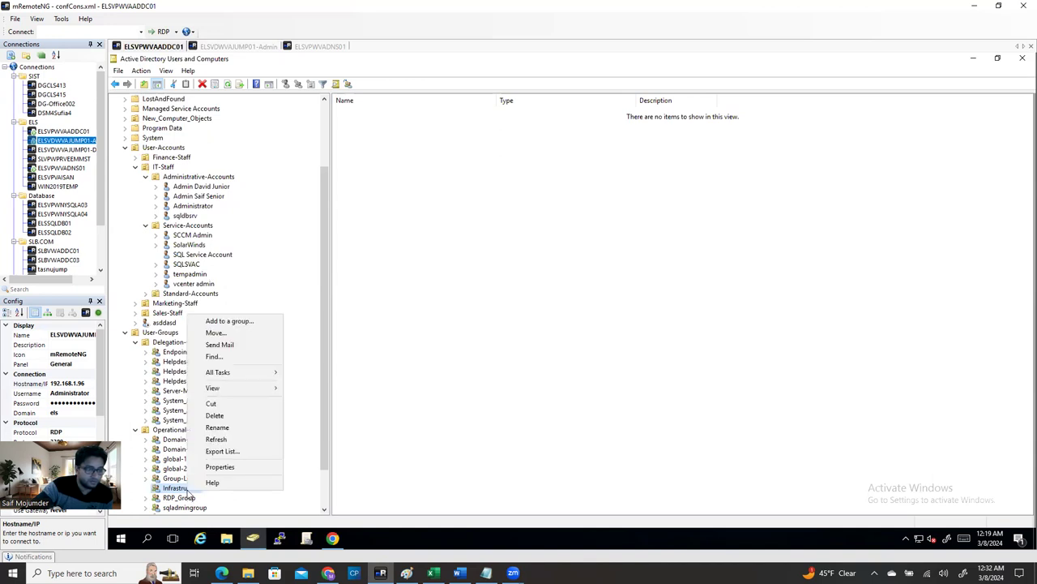
{"action": "left_click", "coordinate": [227, 467]}
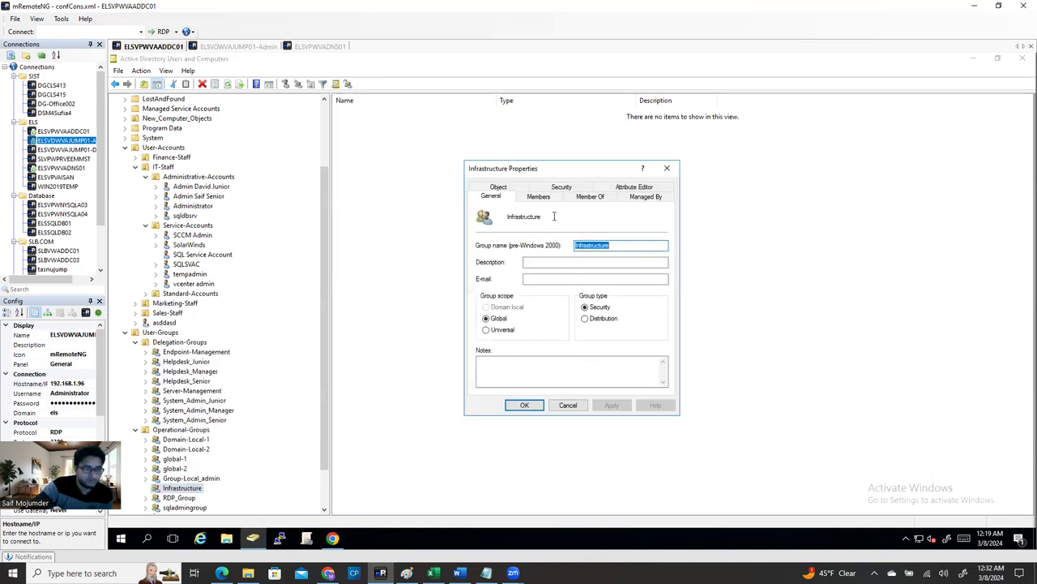
{"action": "left_click", "coordinate": [539, 197]}
{"action": "left_click", "coordinate": [671, 175]}
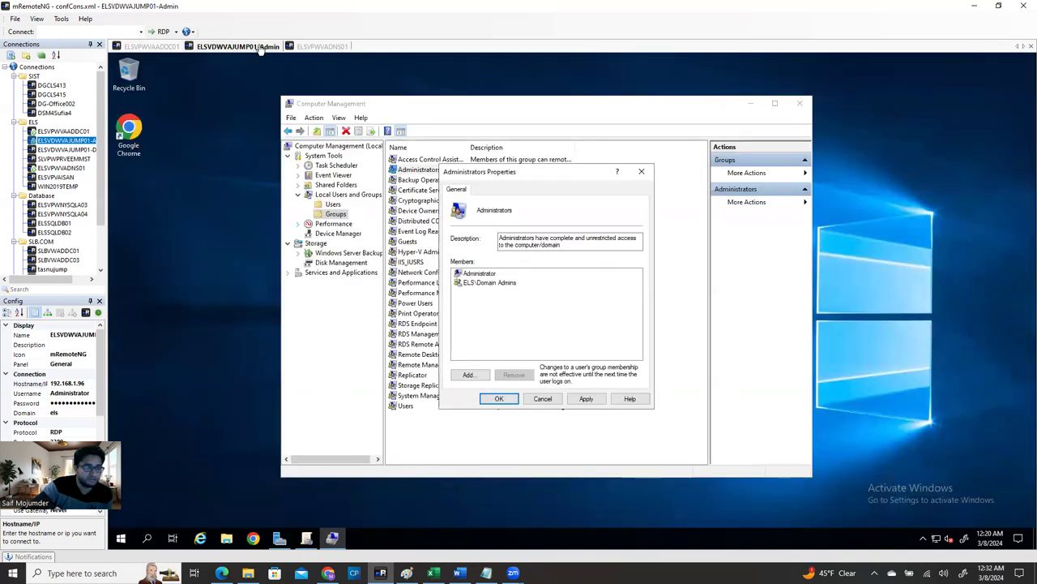
Switch to ELSVDWVAJUMP01 and add the Infrastructure group from els.com to the members of the local Administrators group.
{"action": "left_click", "coordinate": [258, 48]}
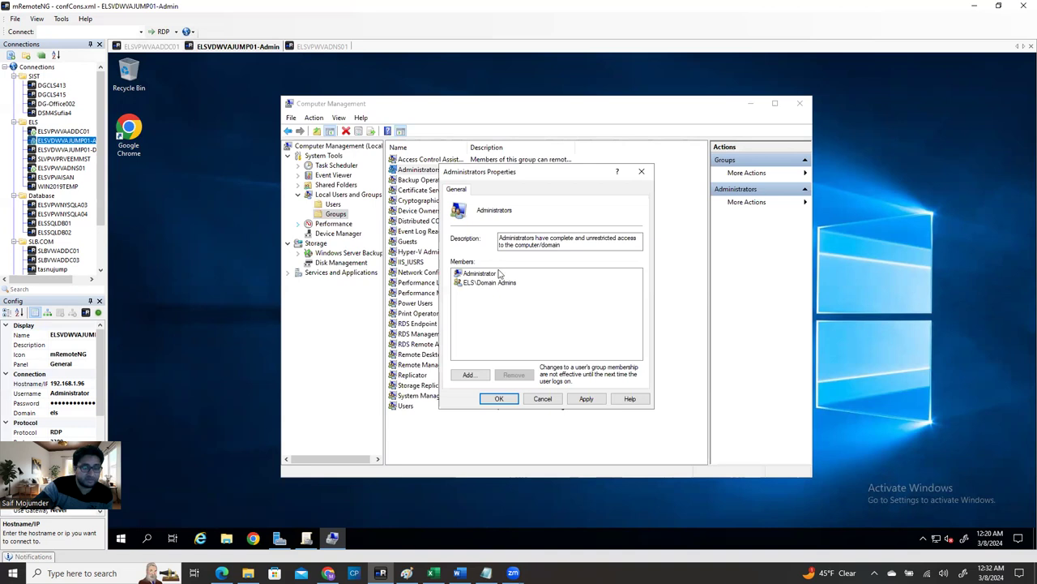
{"action": "left_click", "coordinate": [168, 47]}
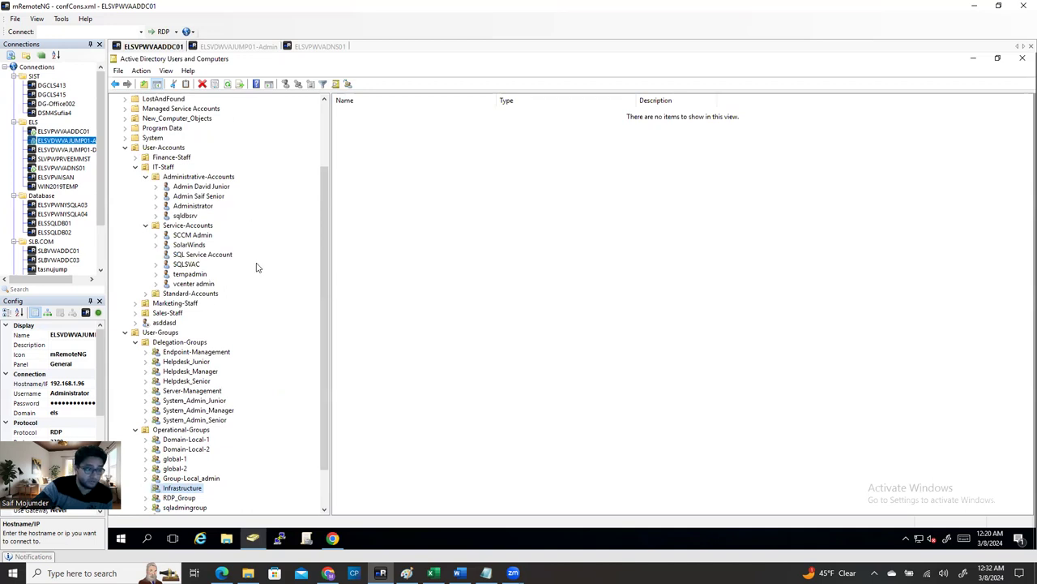
{"action": "left_click", "coordinate": [227, 47]}
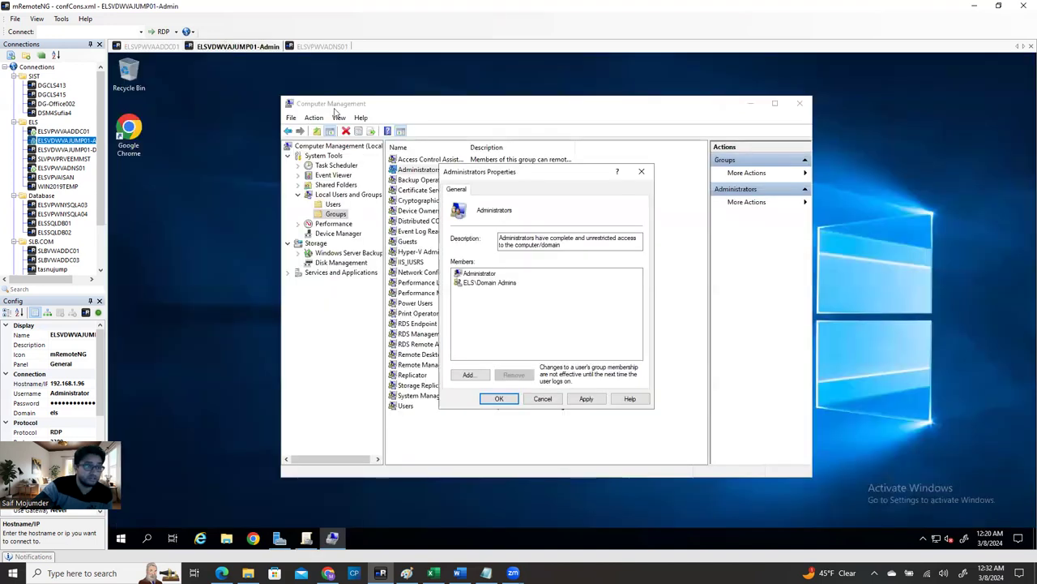
{"action": "left_click", "coordinate": [480, 373]}
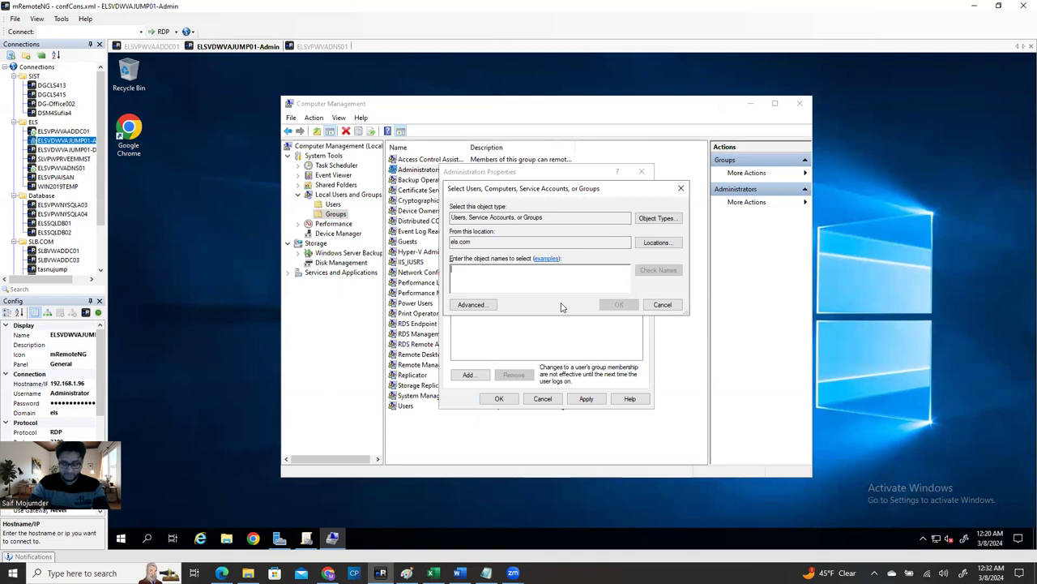
{"action": "type", "text": "infrast"}
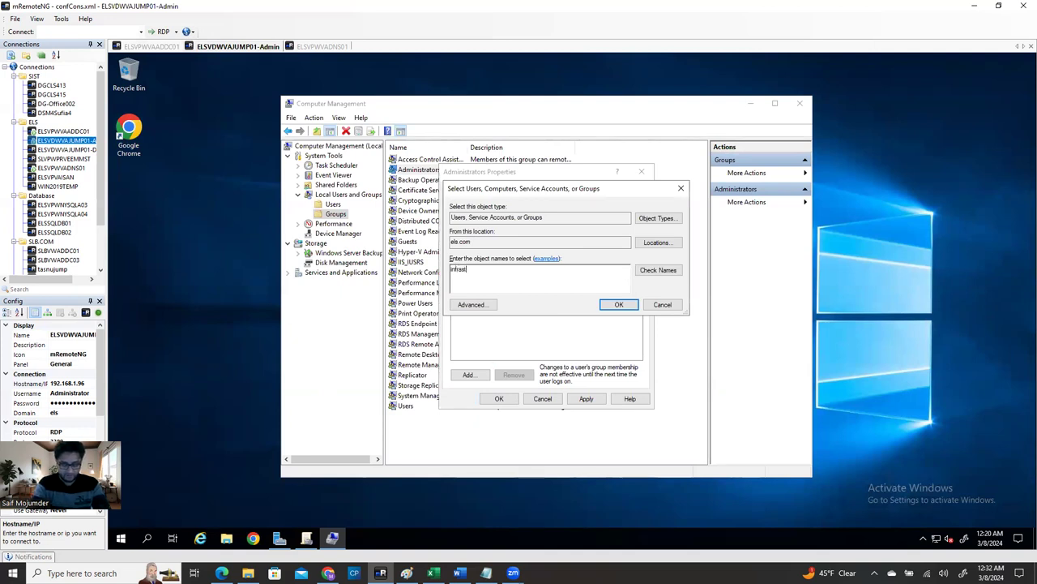
{"action": "type", "text": "ructure"}
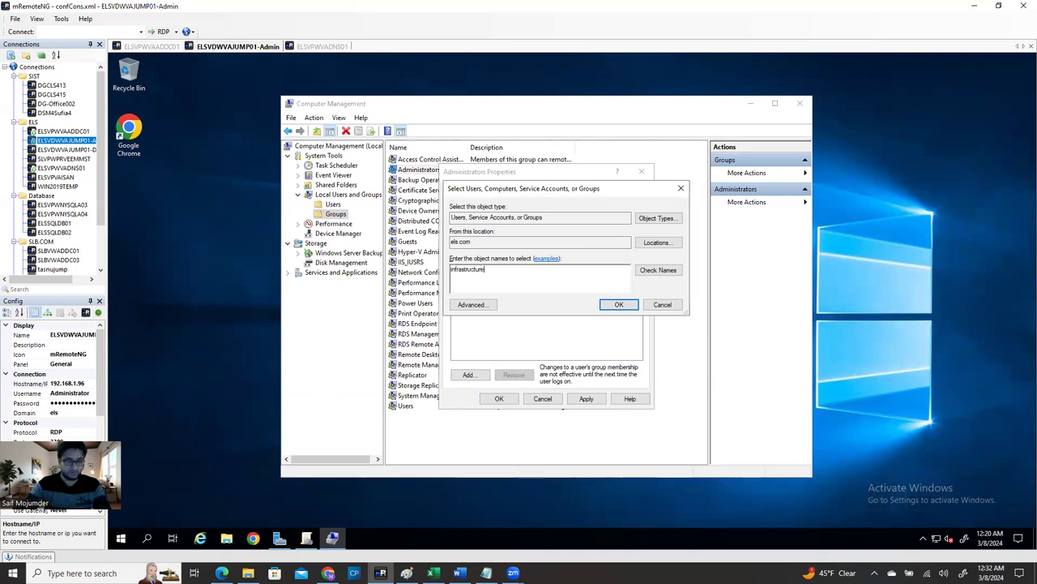
{"action": "left_click", "coordinate": [658, 273]}
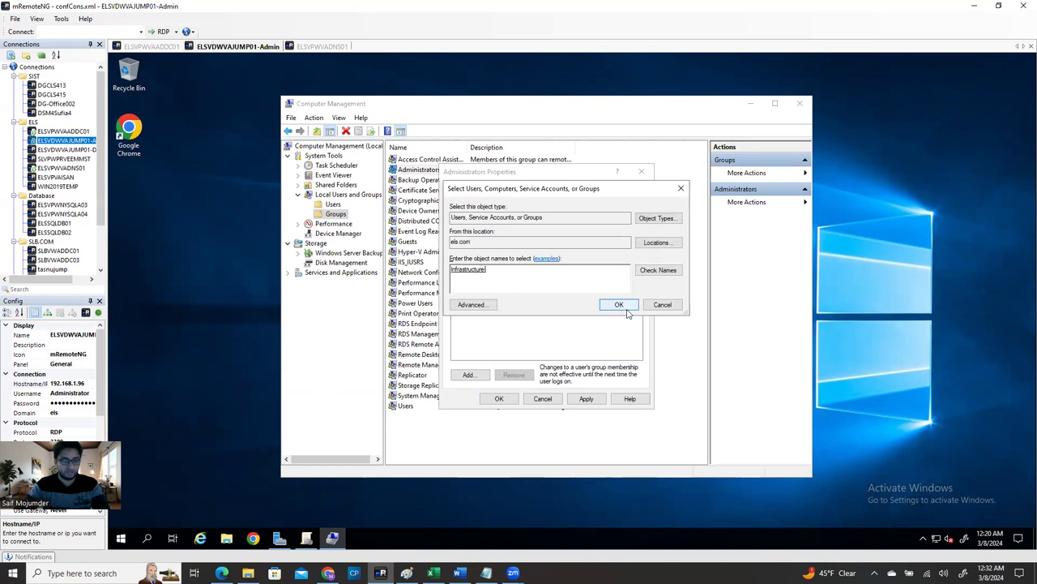
{"action": "left_click", "coordinate": [623, 306]}
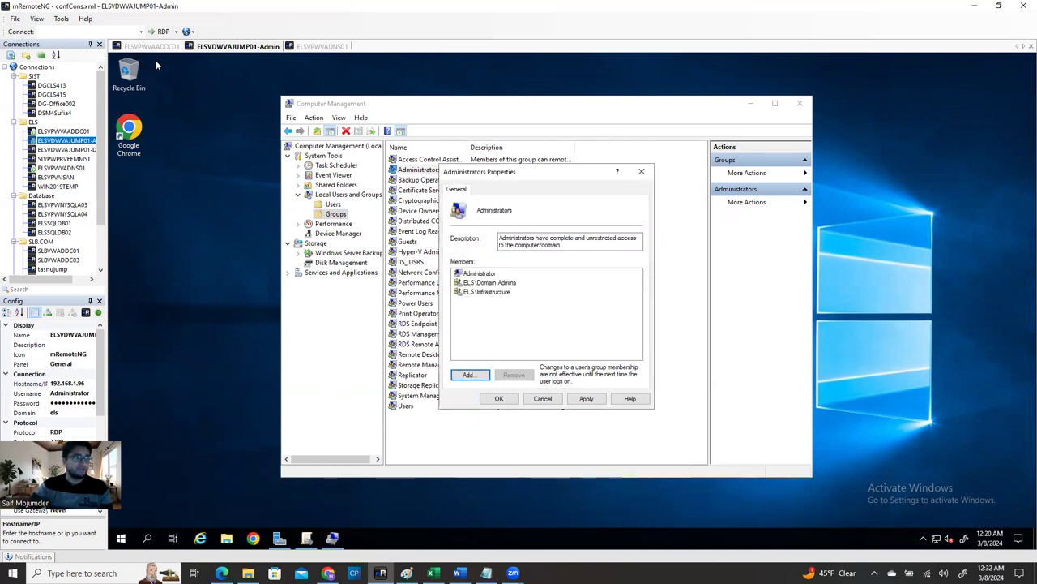
On ELSVPWVAADDC01, look up the user logon name of the senior admin account in the Administrative-Accounts unit.
{"action": "left_click", "coordinate": [154, 46]}
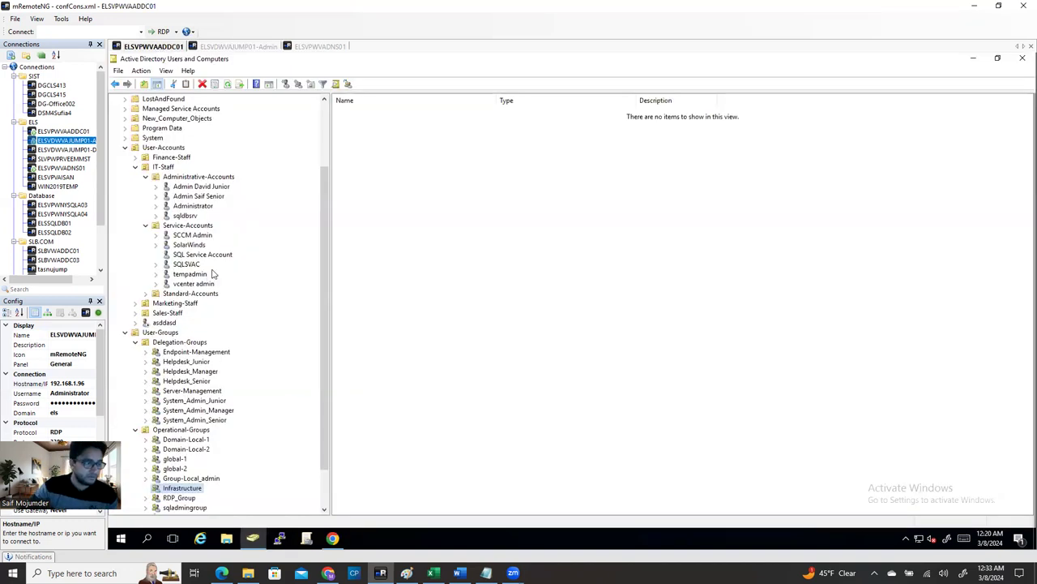
{"action": "left_click", "coordinate": [189, 206]}
{"action": "left_click", "coordinate": [185, 216]}
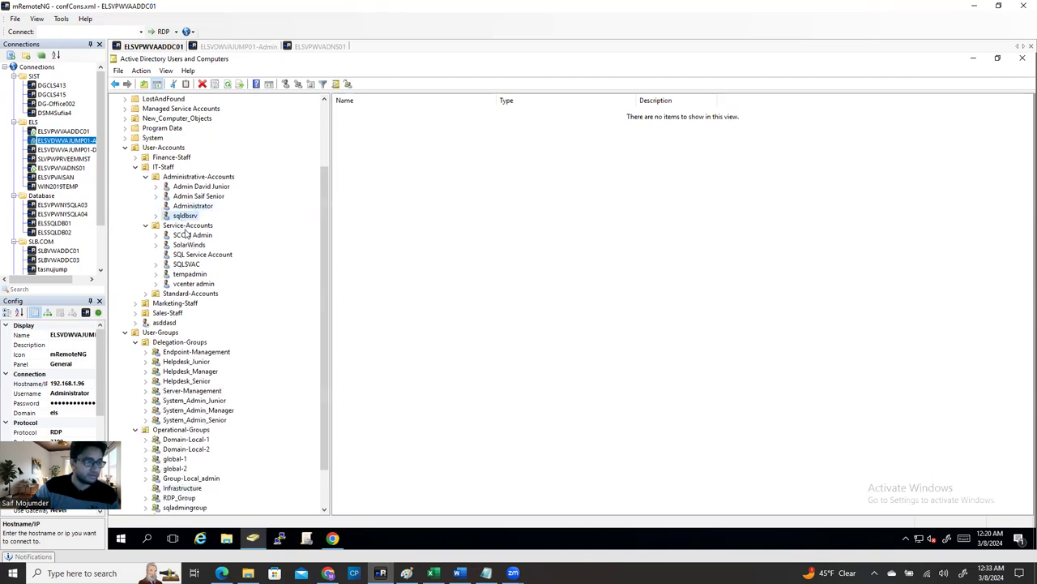
{"action": "left_click", "coordinate": [211, 196]}
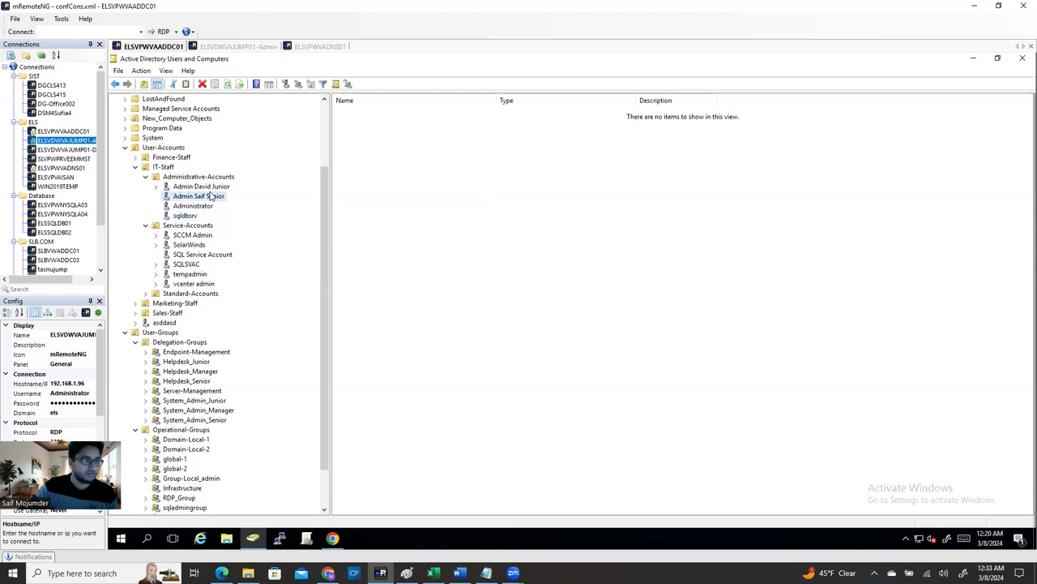
{"action": "right_click", "coordinate": [212, 196]}
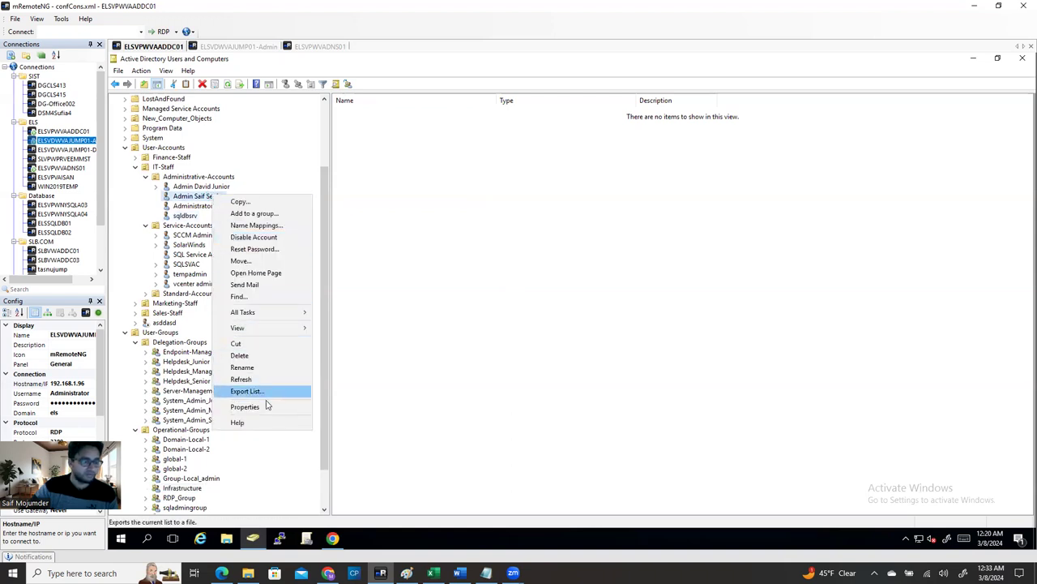
{"action": "left_click", "coordinate": [372, 281]}
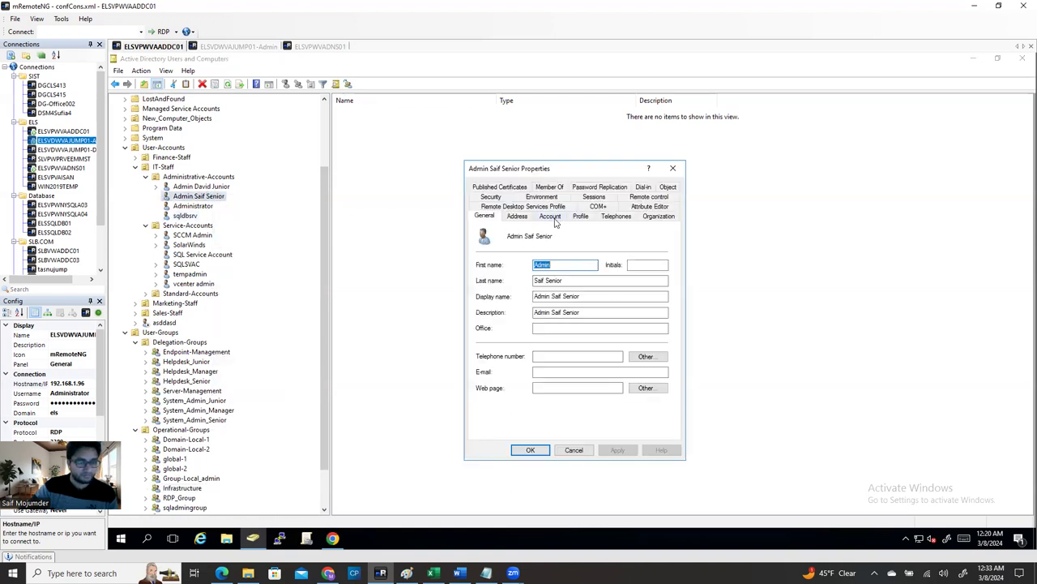
{"action": "left_click", "coordinate": [554, 217]}
{"action": "left_click", "coordinate": [511, 242]}
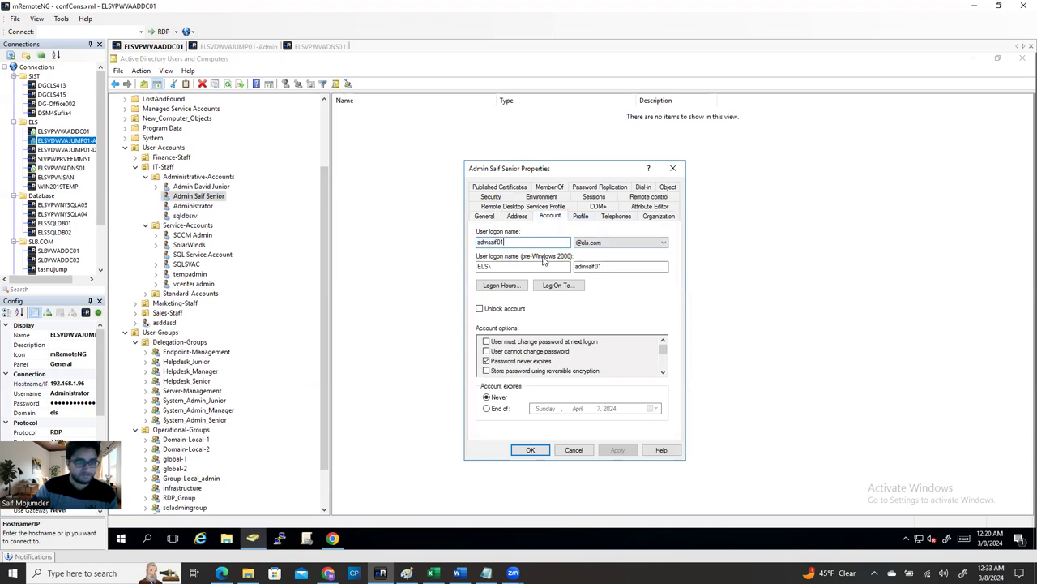
{"action": "left_click", "coordinate": [675, 171]}
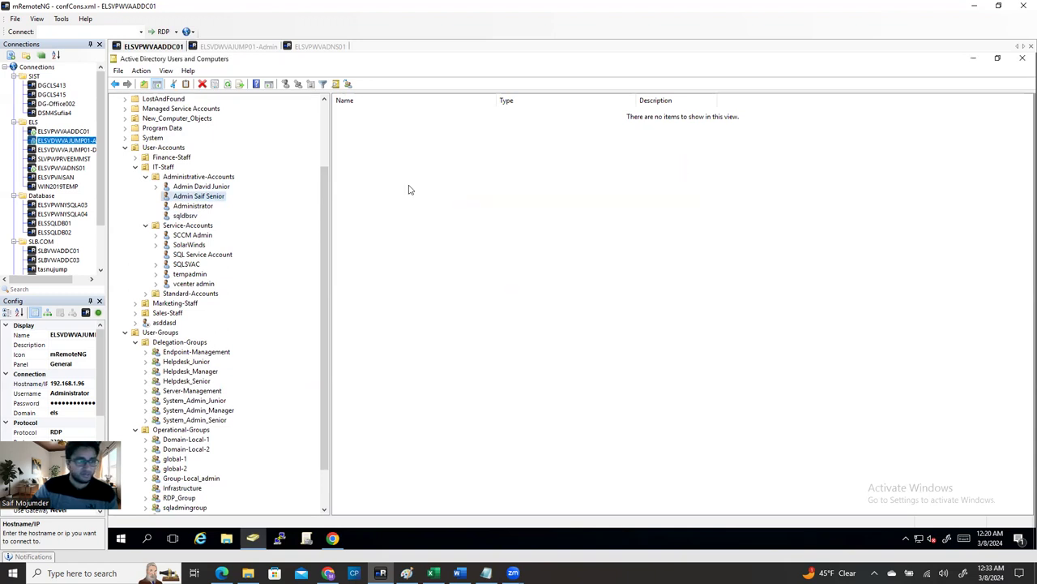
Reset the password of the senior admin account in Administrative-Accounts, entering and confirming the new account password.
{"action": "right_click", "coordinate": [213, 199]}
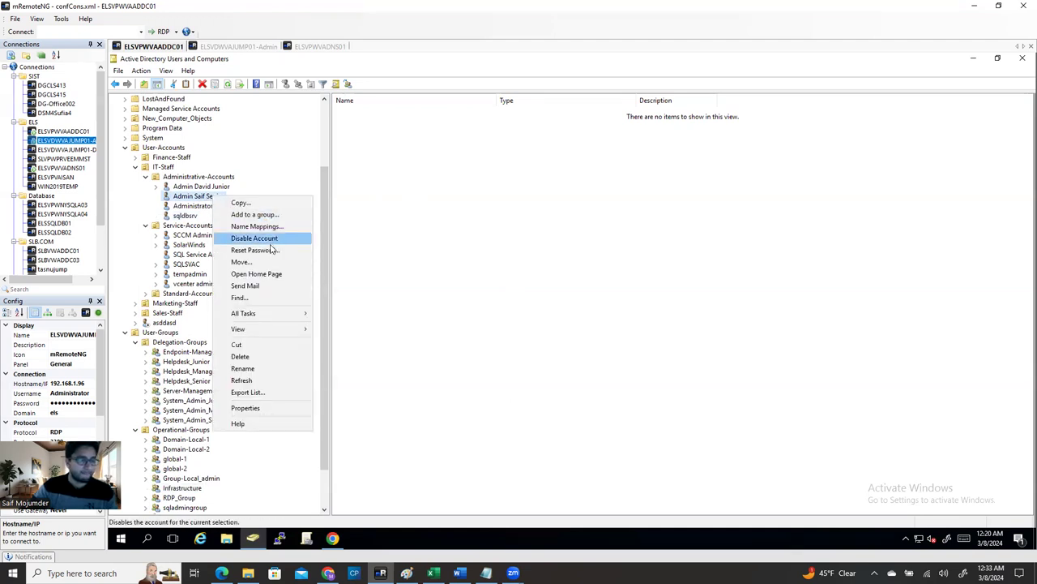
{"action": "left_click", "coordinate": [270, 249]}
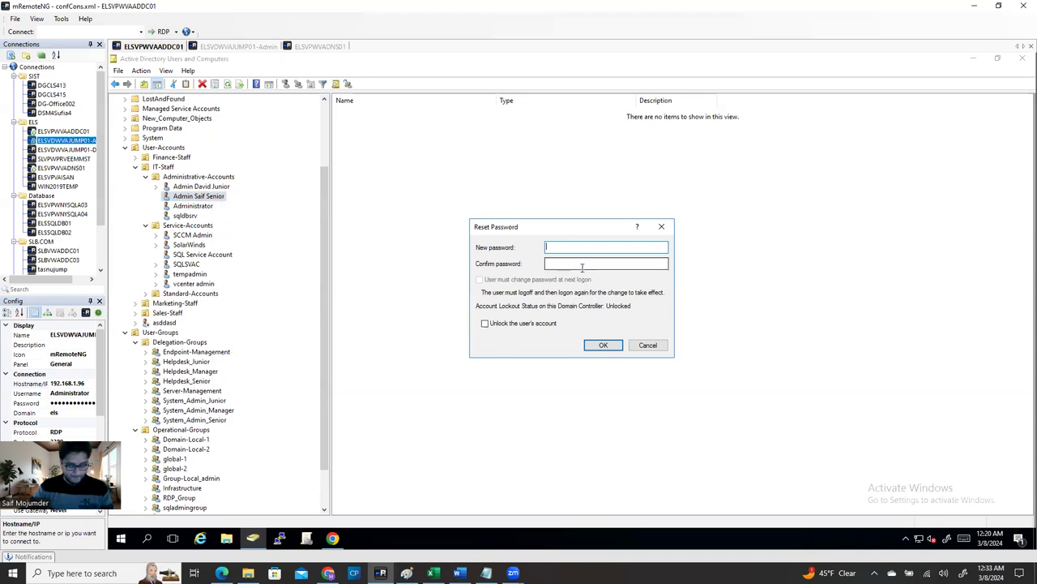
{"action": "type", "text": "P"}
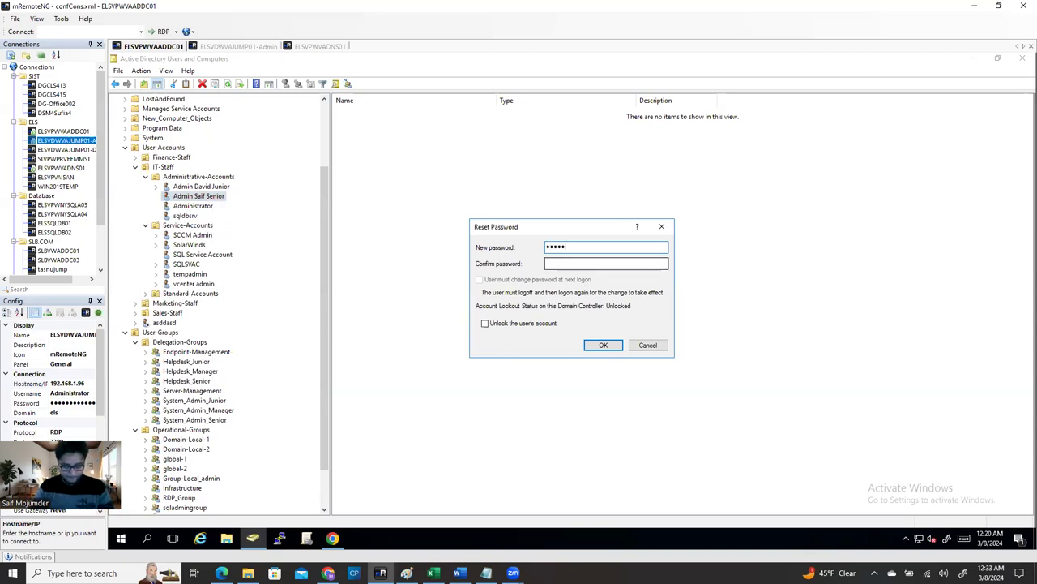
{"action": "type", "text": "************"}
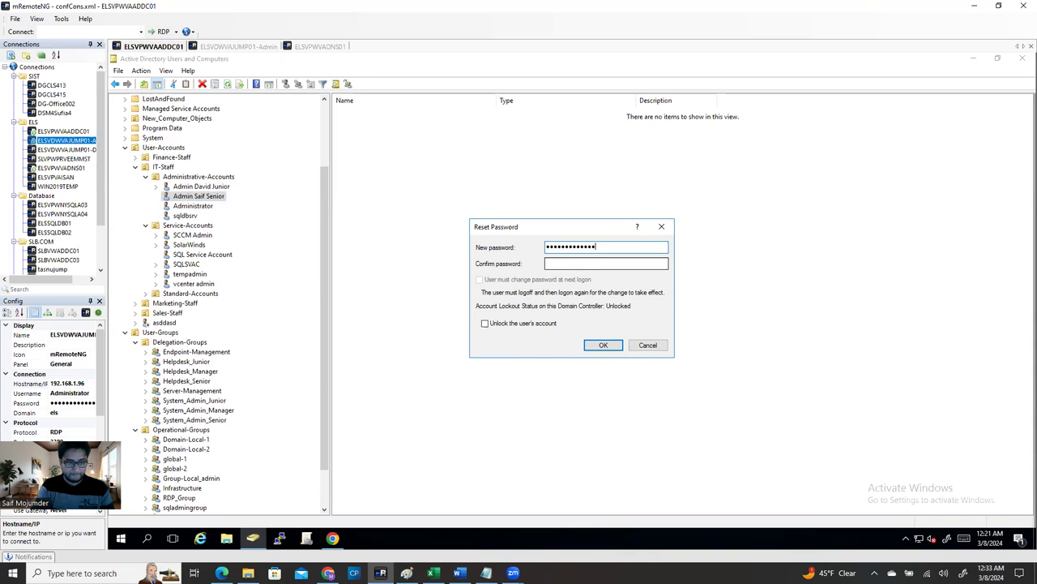
{"action": "key", "text": "Tab"}
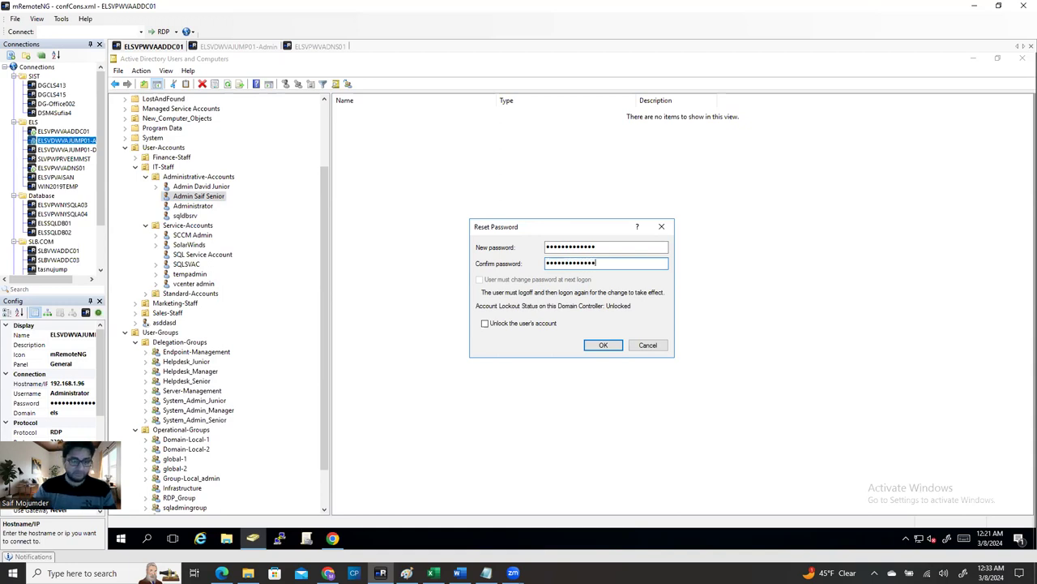
{"action": "left_click", "coordinate": [603, 344]}
{"action": "left_click", "coordinate": [647, 336]}
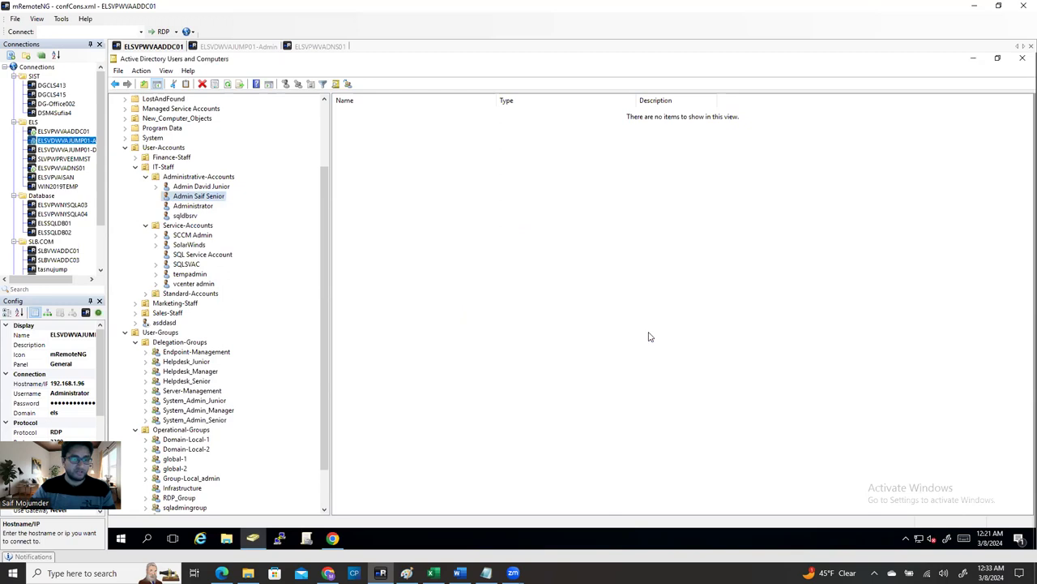
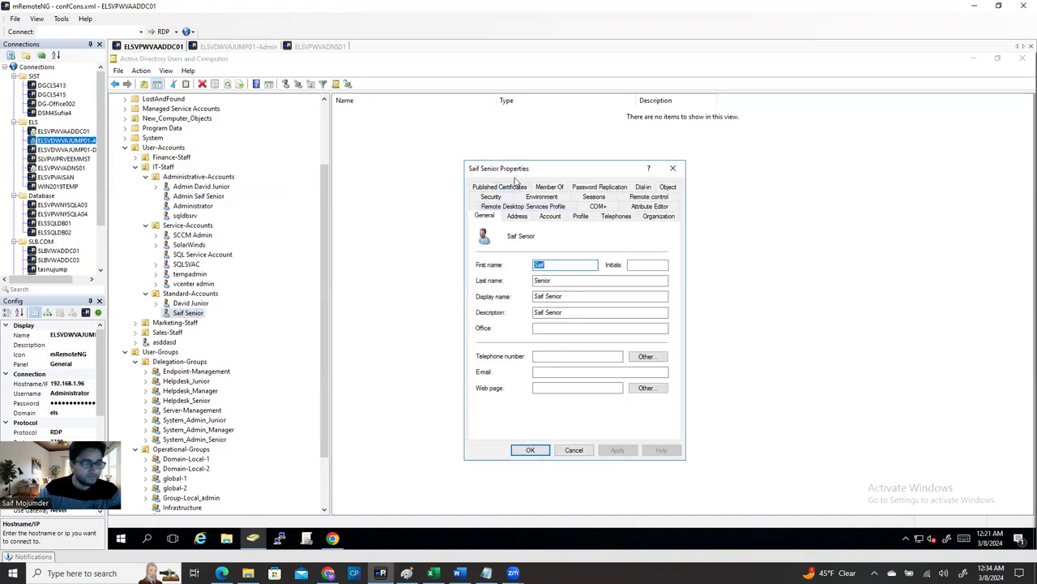
Look up the user logon name of the senior user's account in the Standard-Accounts unit.
{"action": "left_click", "coordinate": [552, 217]}
{"action": "left_click", "coordinate": [501, 244]}
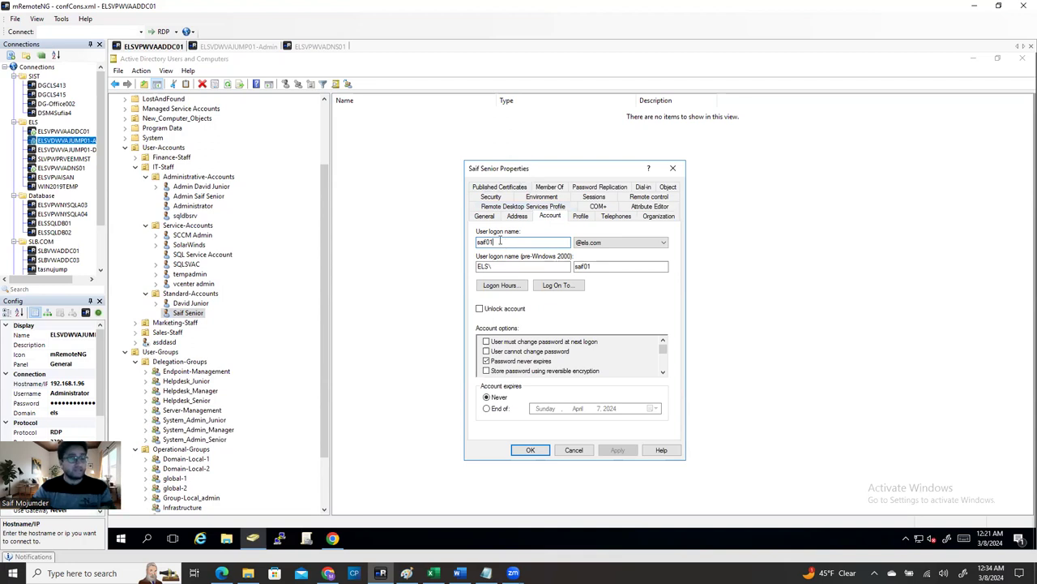
{"action": "left_click", "coordinate": [673, 169]}
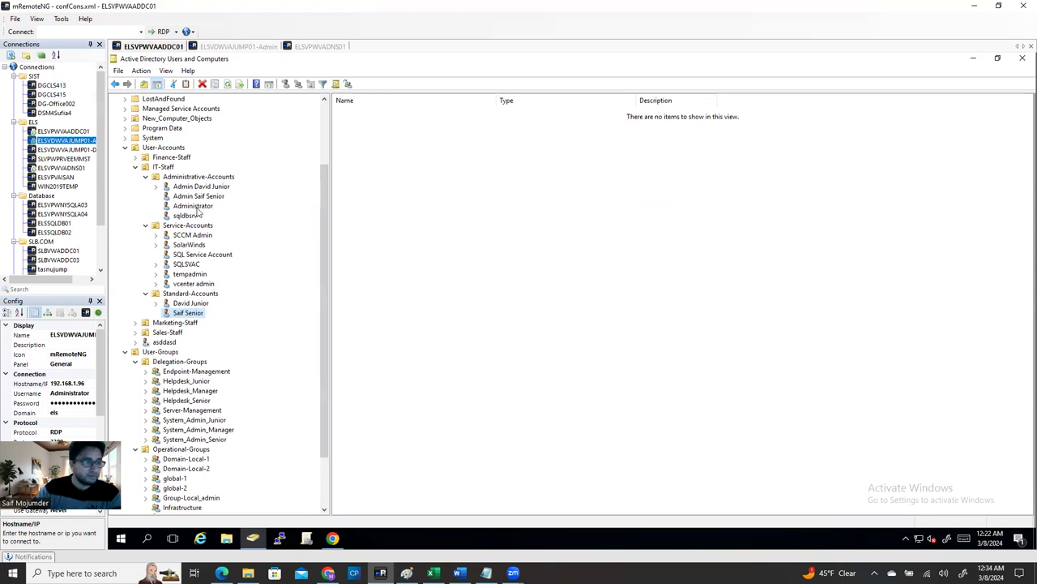
Reset the password of the senior user's account in Standard-Accounts, entering and confirming the new account password.
{"action": "right_click", "coordinate": [199, 305]}
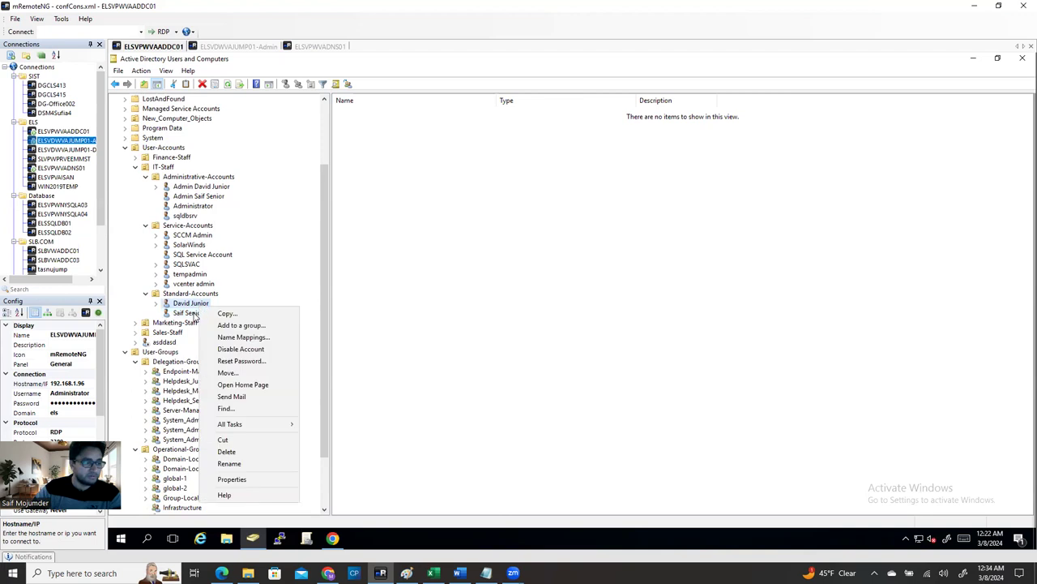
{"action": "right_click", "coordinate": [195, 314]}
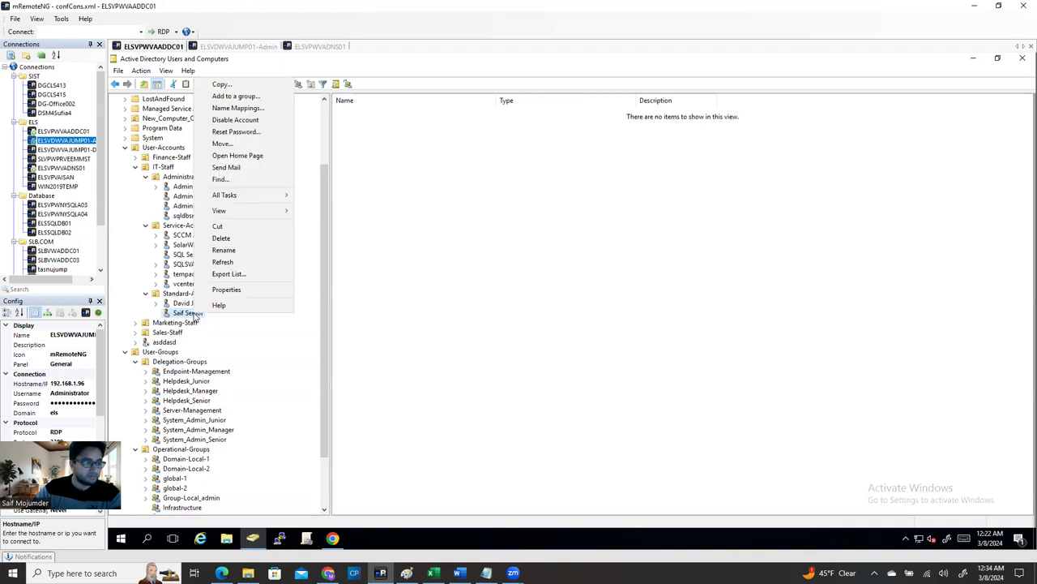
{"action": "left_click", "coordinate": [243, 131]}
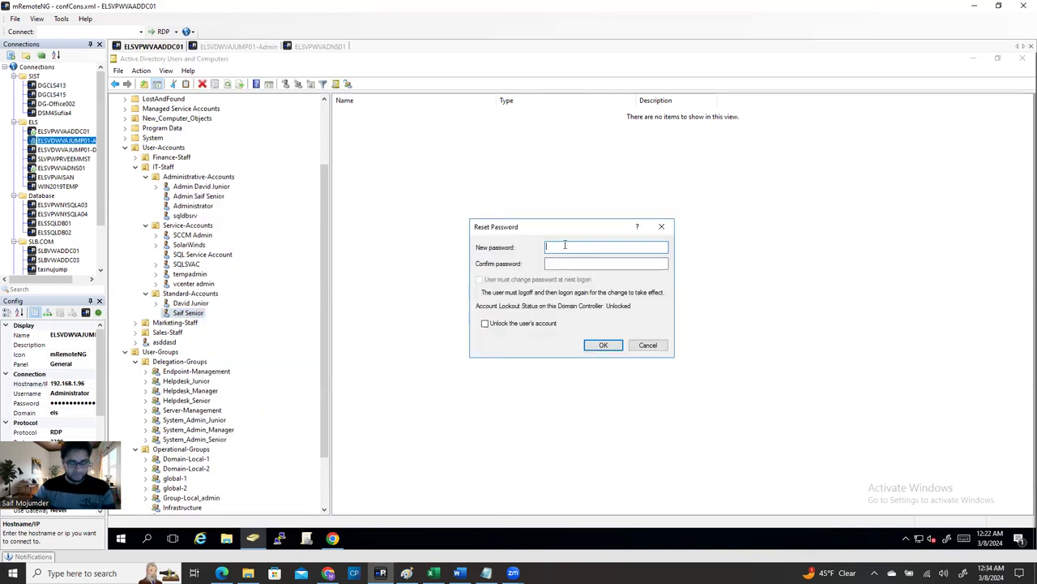
{"action": "key", "text": "BackSpace"}
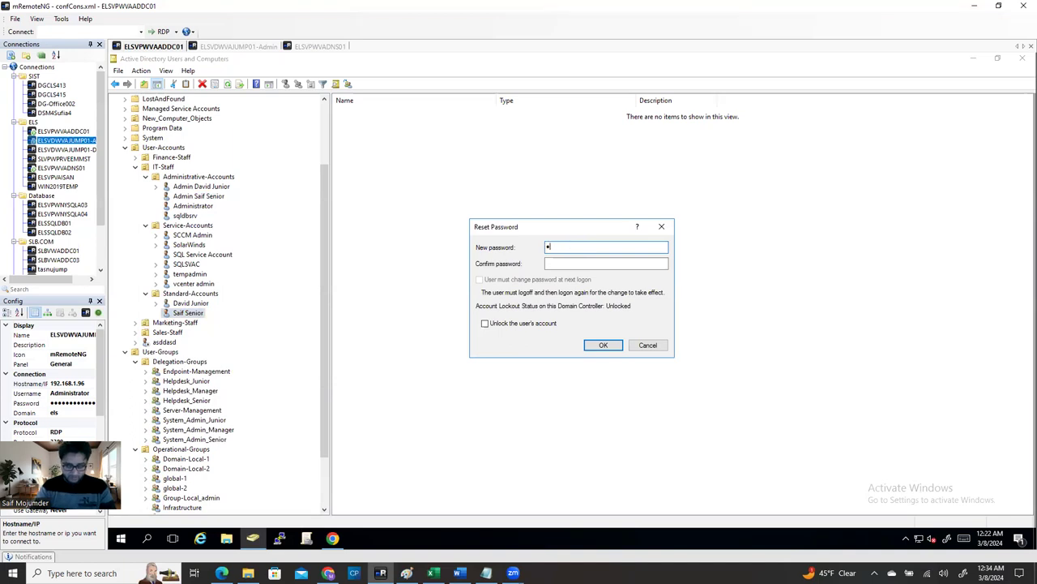
{"action": "type", "text": "a"}
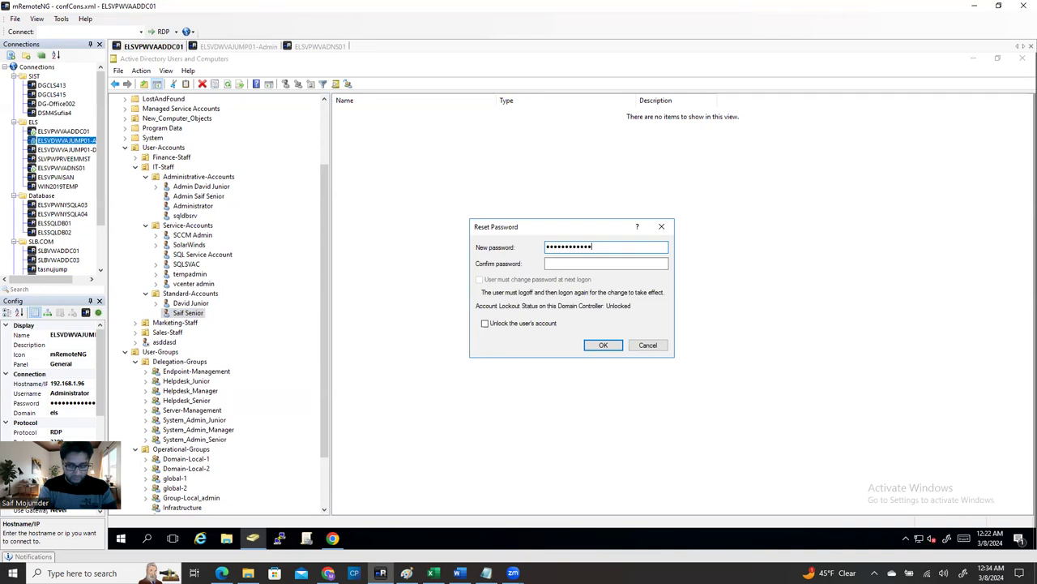
{"action": "left_click", "coordinate": [607, 264]}
{"action": "type", "text": "aaaaaaaaaaaaa"}
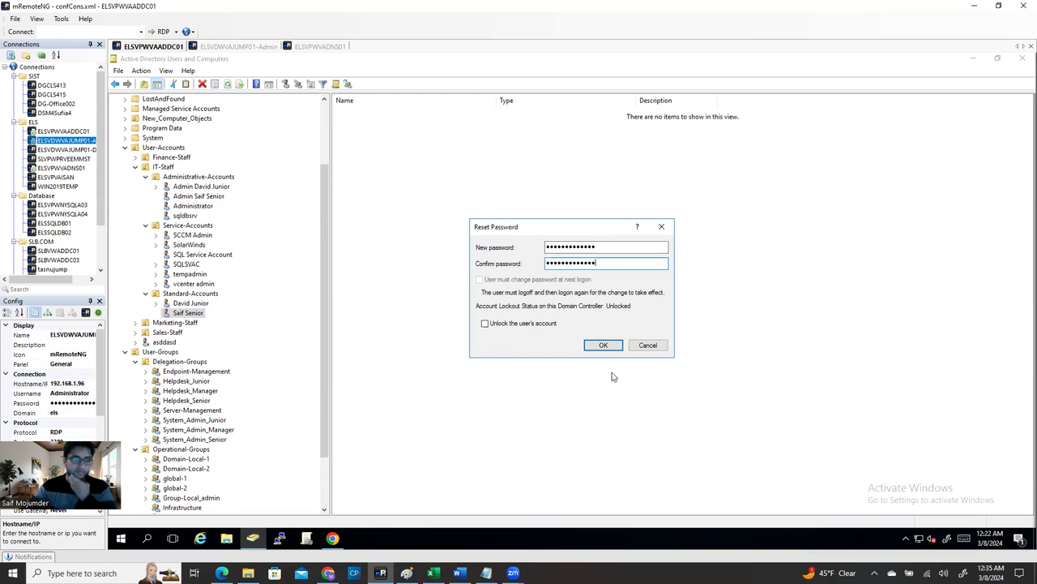
{"action": "left_click", "coordinate": [603, 345]}
{"action": "left_click", "coordinate": [649, 336]}
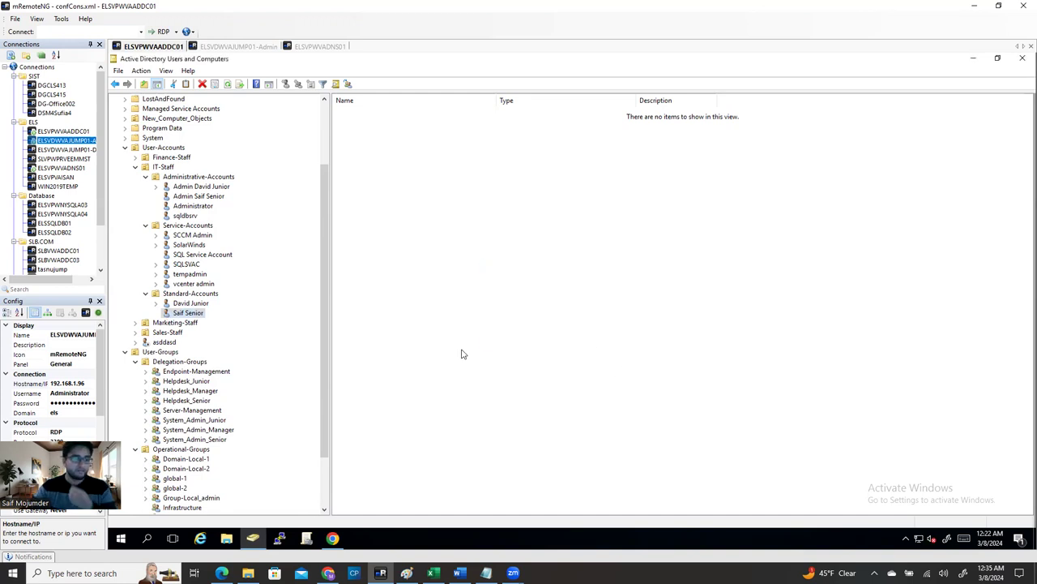
Add the senior user's account in Standard-Accounts to the Infrastructure group, verifying the group name.
{"action": "left_click", "coordinate": [186, 312]}
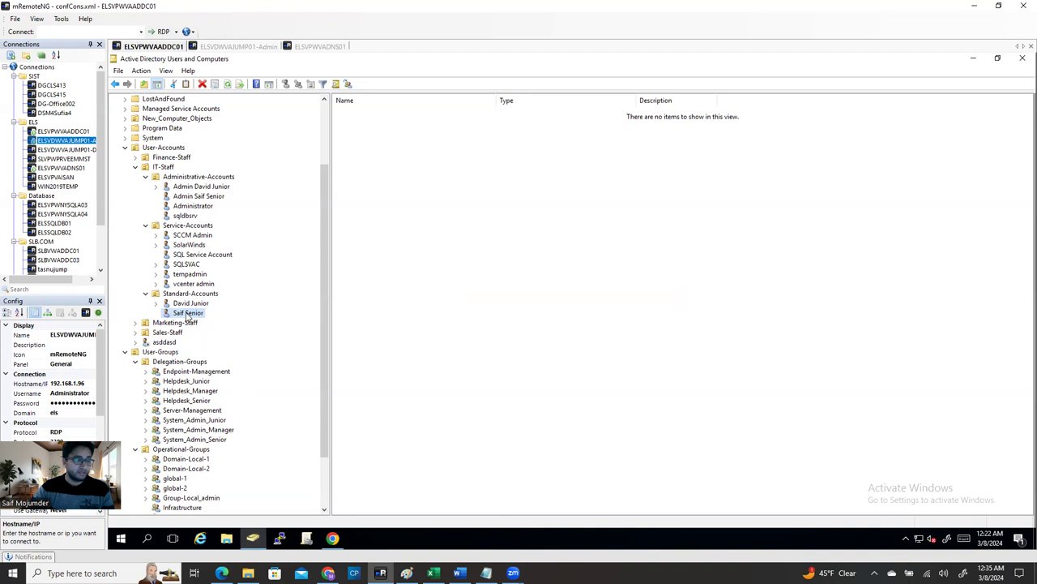
{"action": "right_click", "coordinate": [186, 315]}
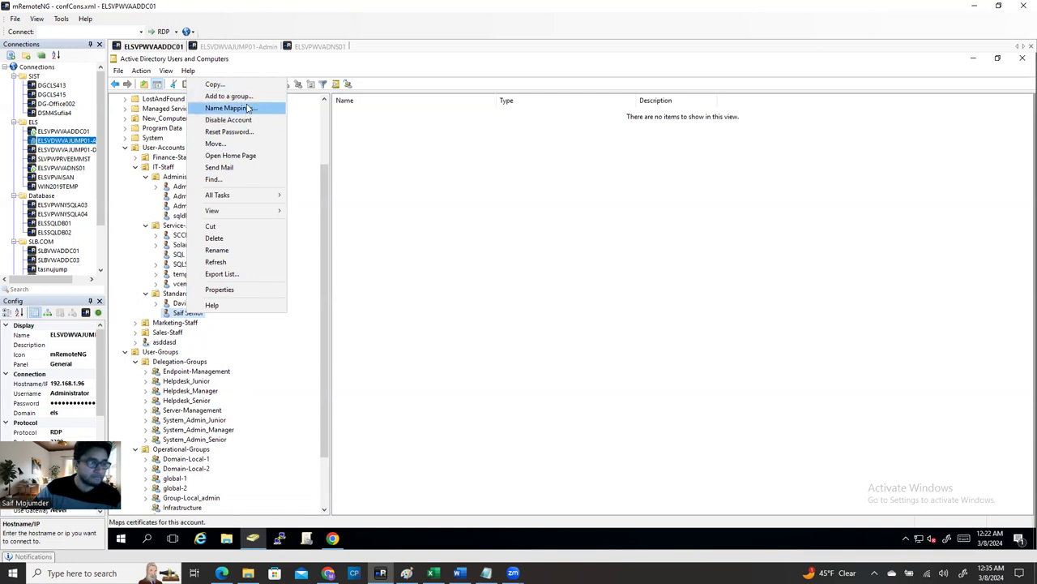
{"action": "left_click", "coordinate": [248, 98]}
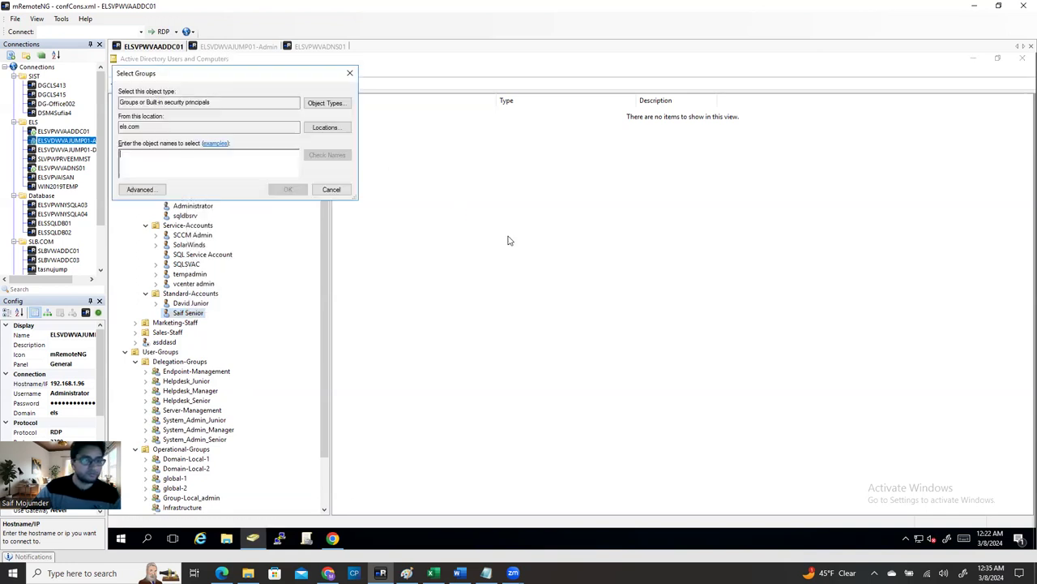
{"action": "type", "text": "inf"}
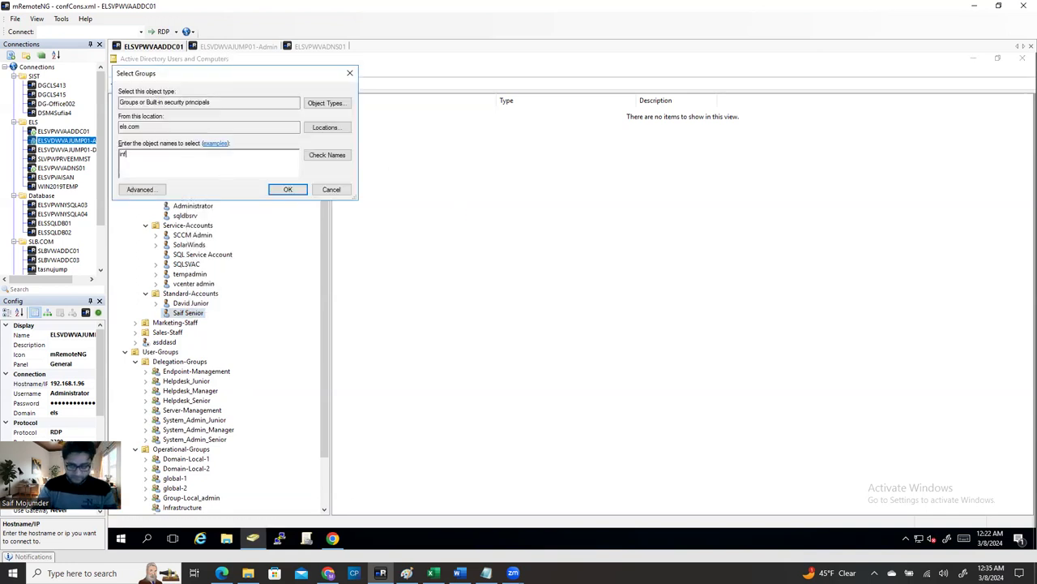
{"action": "type", "text": "rastructure"}
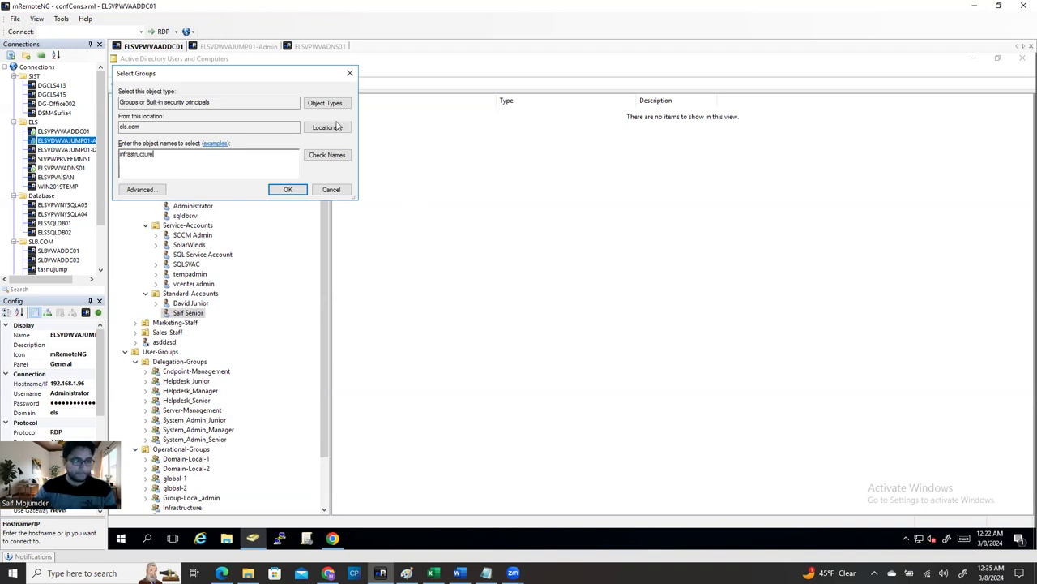
{"action": "left_click", "coordinate": [325, 156]}
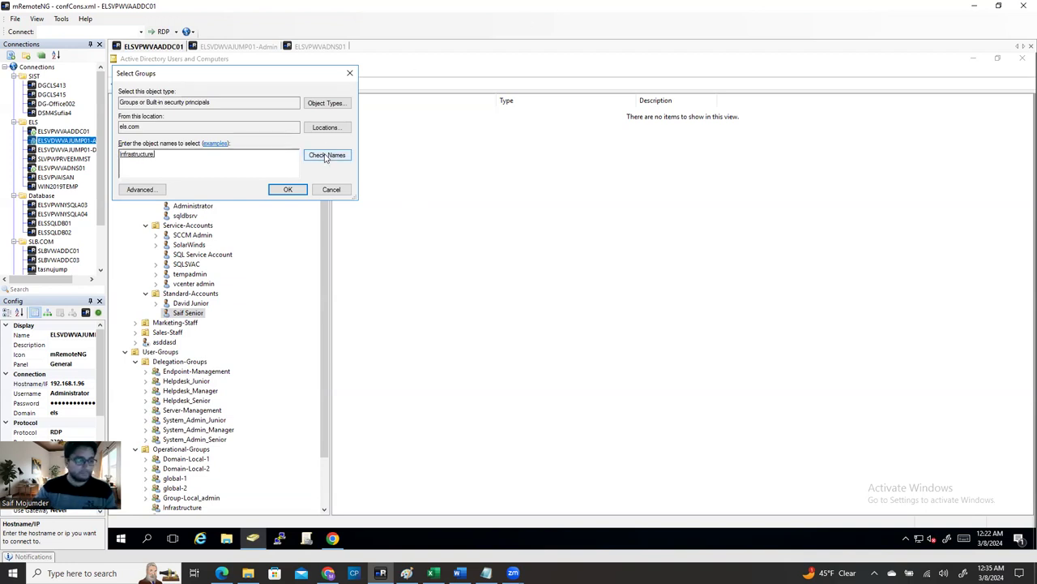
{"action": "left_click", "coordinate": [286, 188]}
{"action": "left_click", "coordinate": [639, 341]}
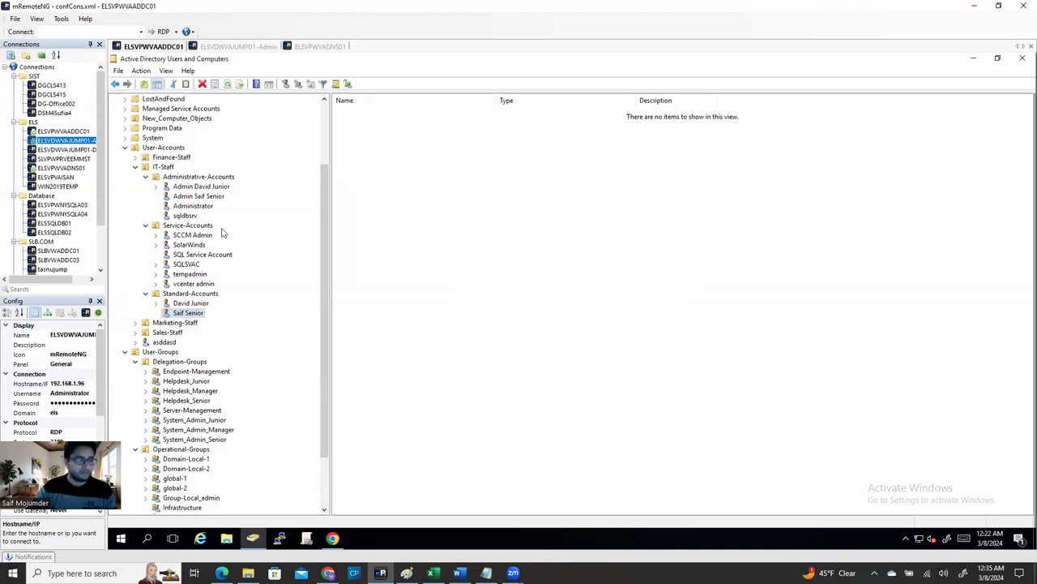
Add the senior admin account in Administrative-Accounts to the Infrastructure group, verifying the group name.
{"action": "left_click", "coordinate": [209, 197]}
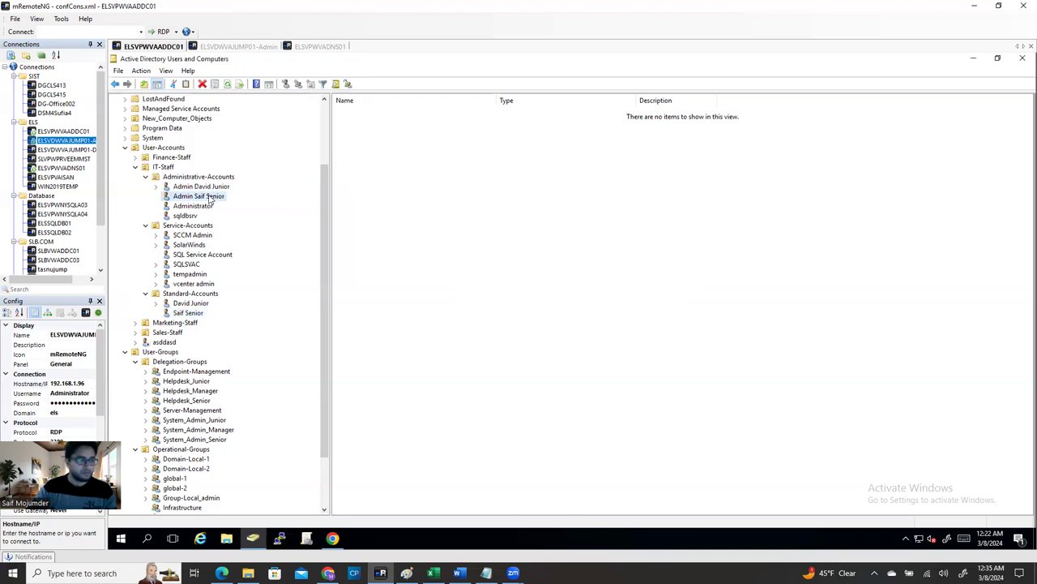
{"action": "right_click", "coordinate": [210, 197]}
{"action": "left_click", "coordinate": [253, 214]}
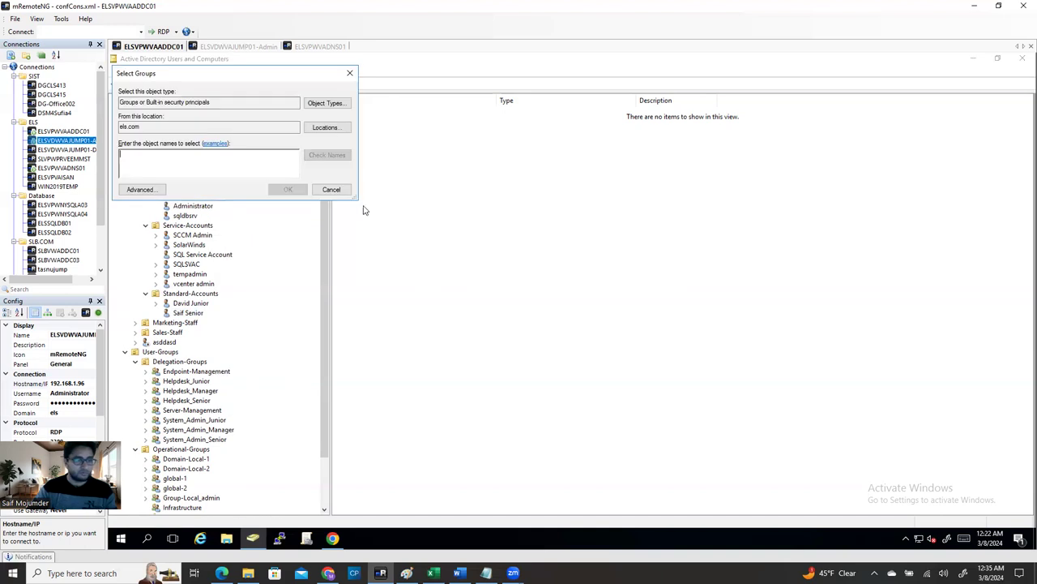
{"action": "type", "text": "l"}
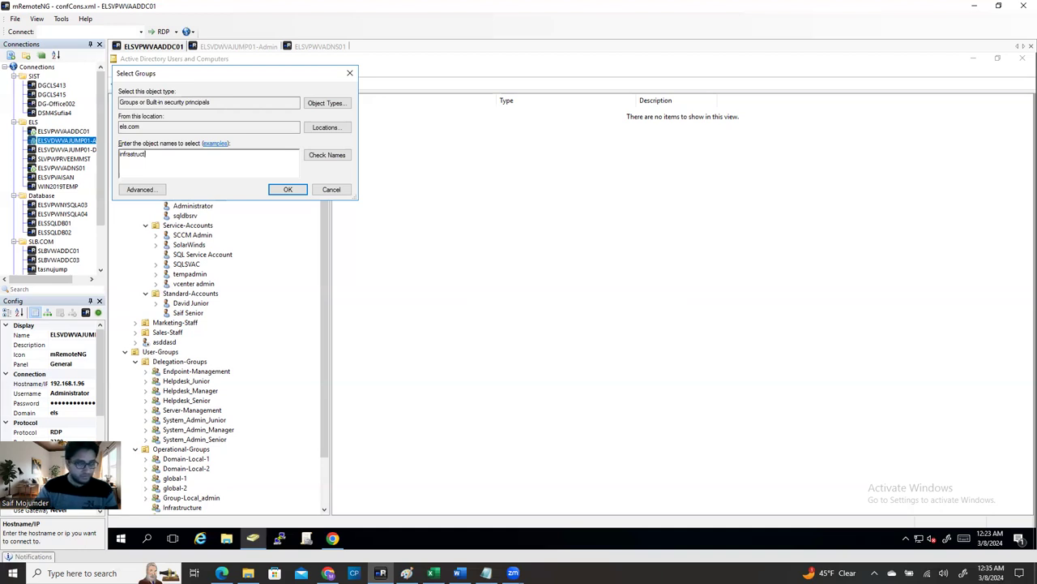
{"action": "type", "text": "ure"}
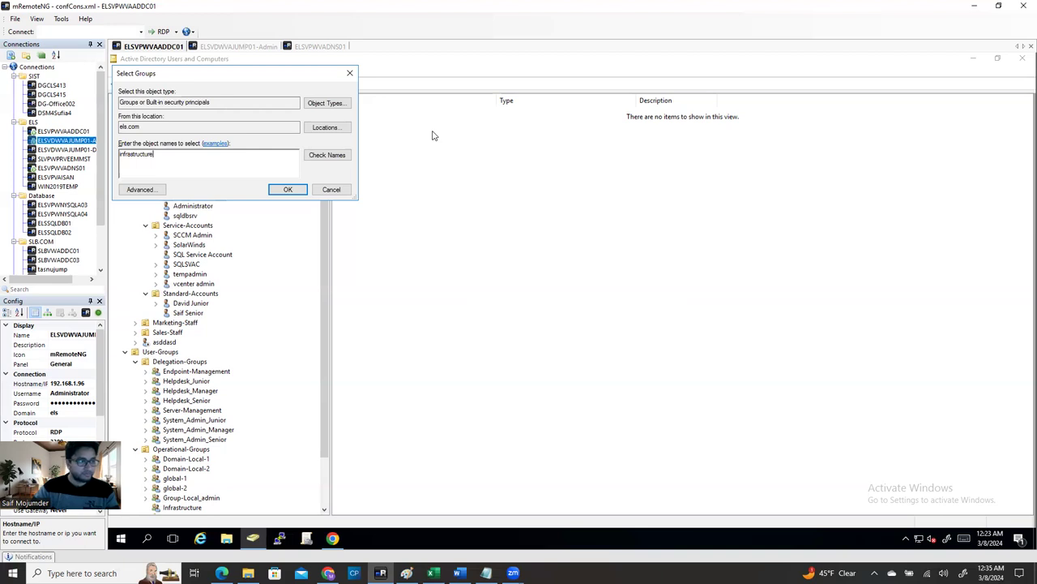
{"action": "left_click", "coordinate": [326, 155]}
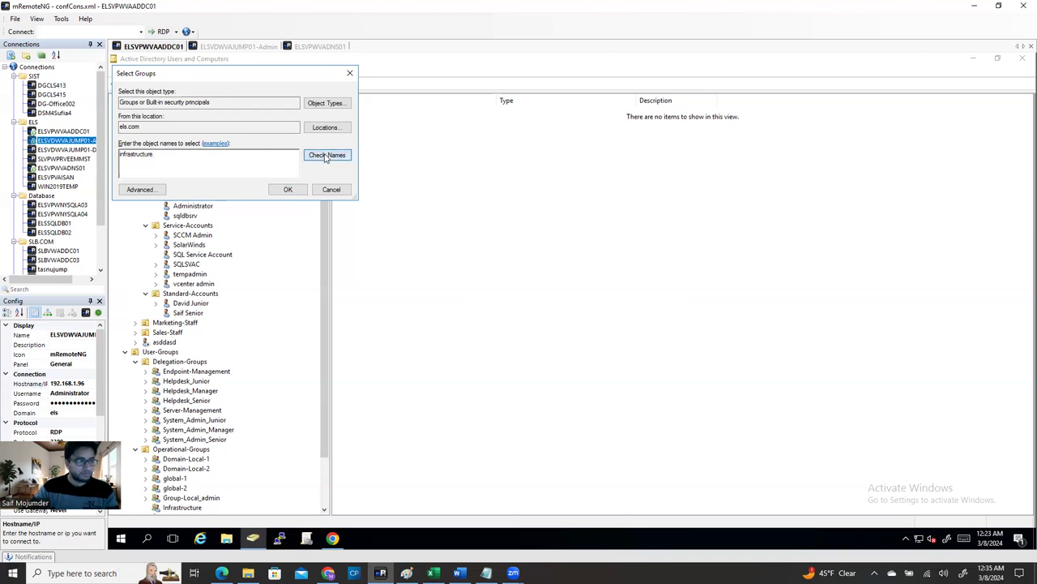
{"action": "left_click", "coordinate": [294, 191]}
{"action": "left_click", "coordinate": [650, 334]}
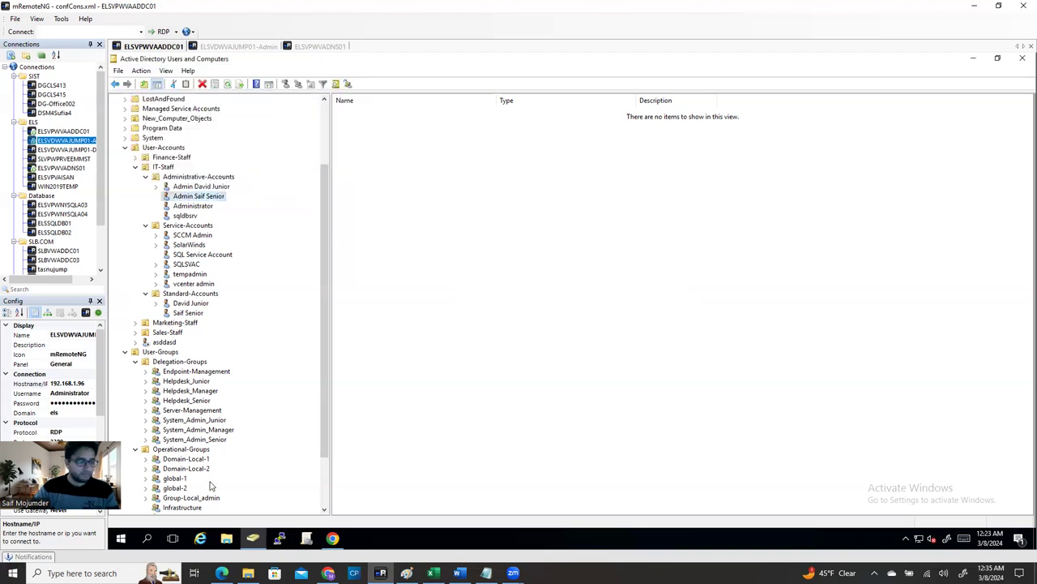
Review the member list of the Infrastructure group in Operational-Groups.
{"action": "scroll", "coordinate": [212, 480], "scroll_direction": "down", "scroll_amount": 2}
{"action": "left_click", "coordinate": [196, 450]}
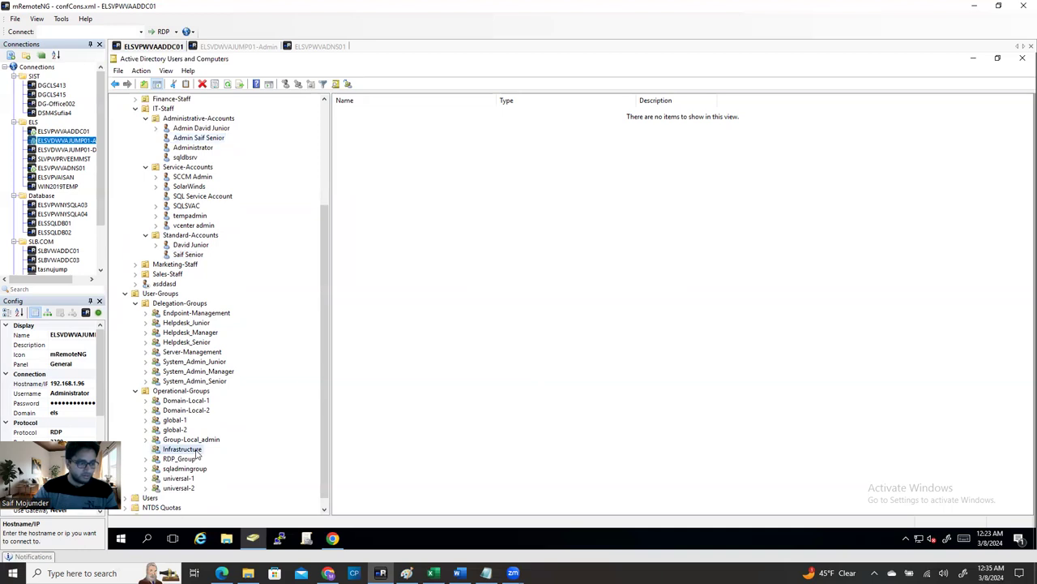
{"action": "right_click", "coordinate": [196, 451]}
{"action": "left_click", "coordinate": [227, 426]}
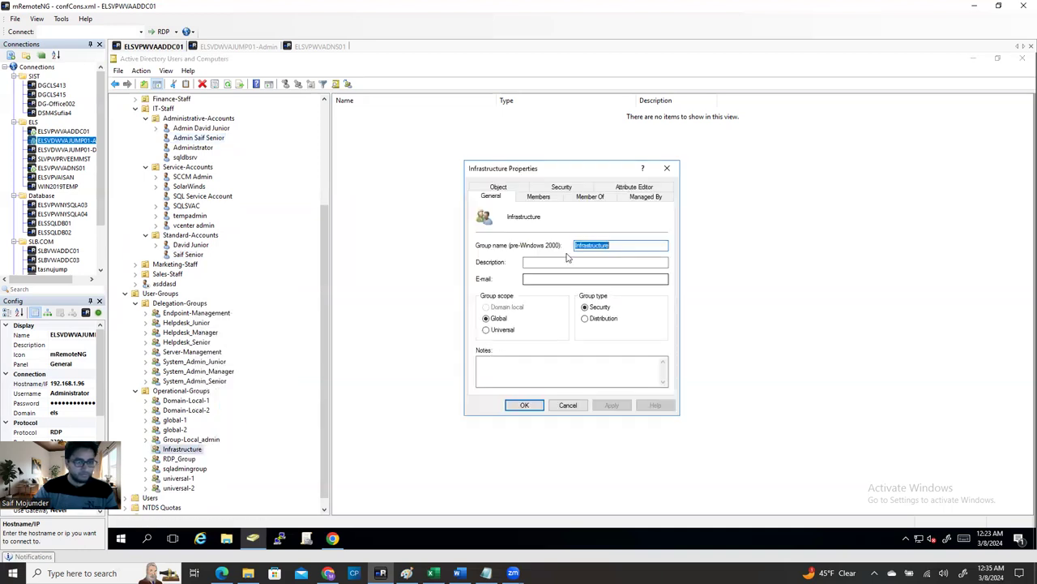
{"action": "left_click", "coordinate": [541, 198]}
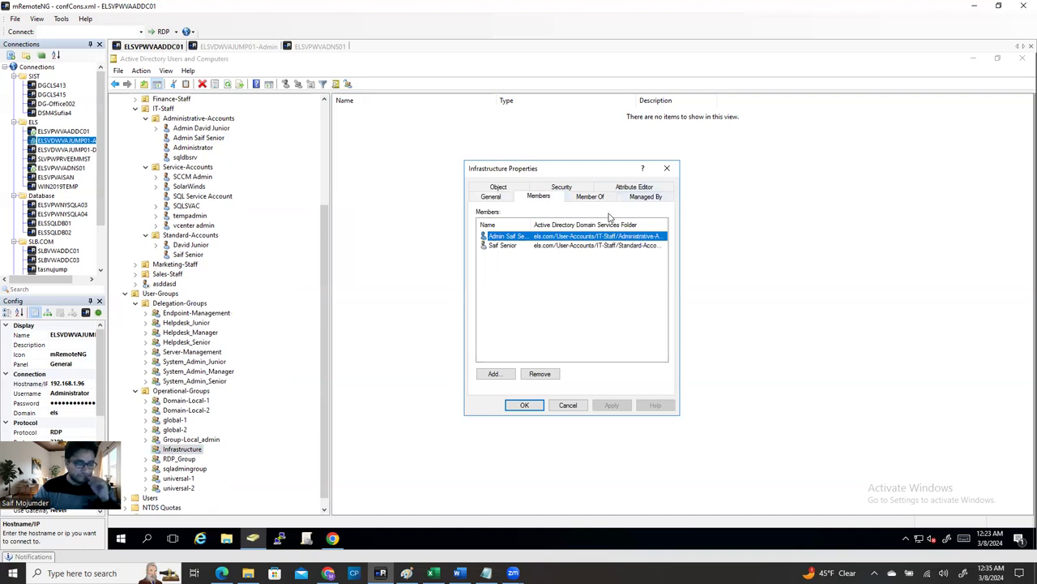
In the ELSVDWVAJUMP01-Admin session, apply the local Administrators group membership with ELS\Infrastructure and close Computer Management.
{"action": "left_click", "coordinate": [233, 47]}
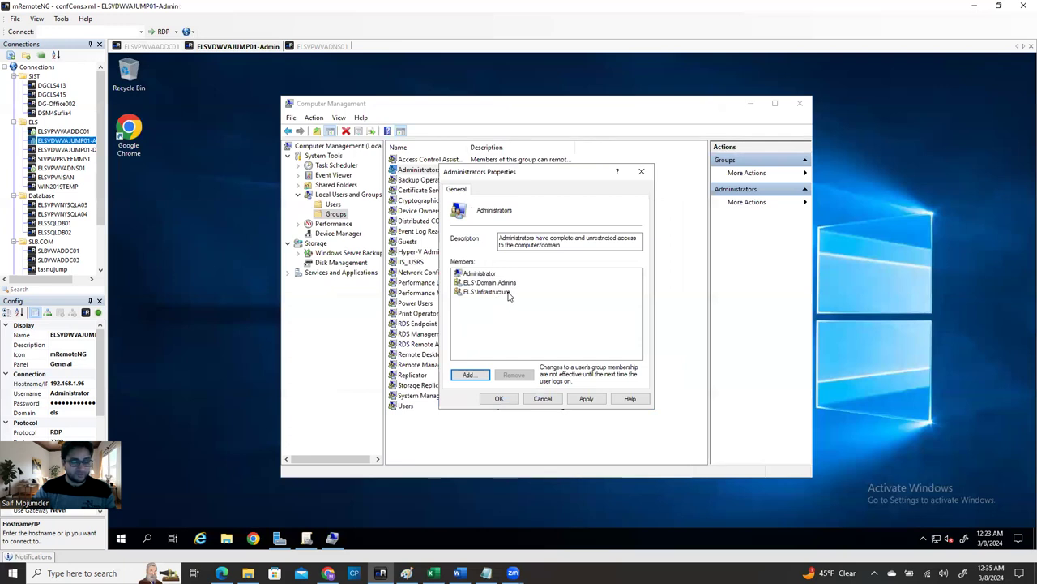
{"action": "left_click", "coordinate": [586, 398]}
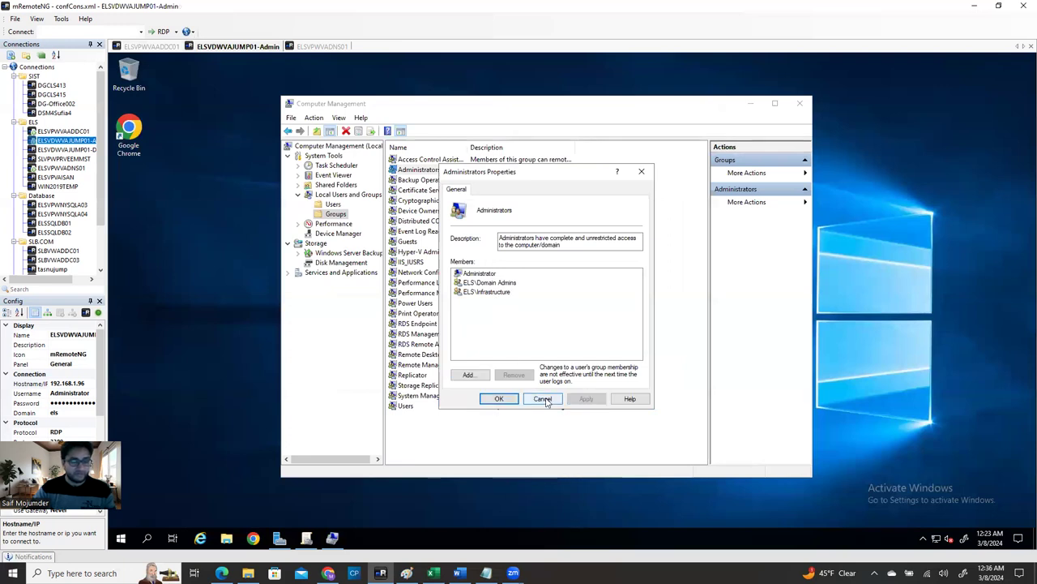
{"action": "left_click", "coordinate": [500, 399]}
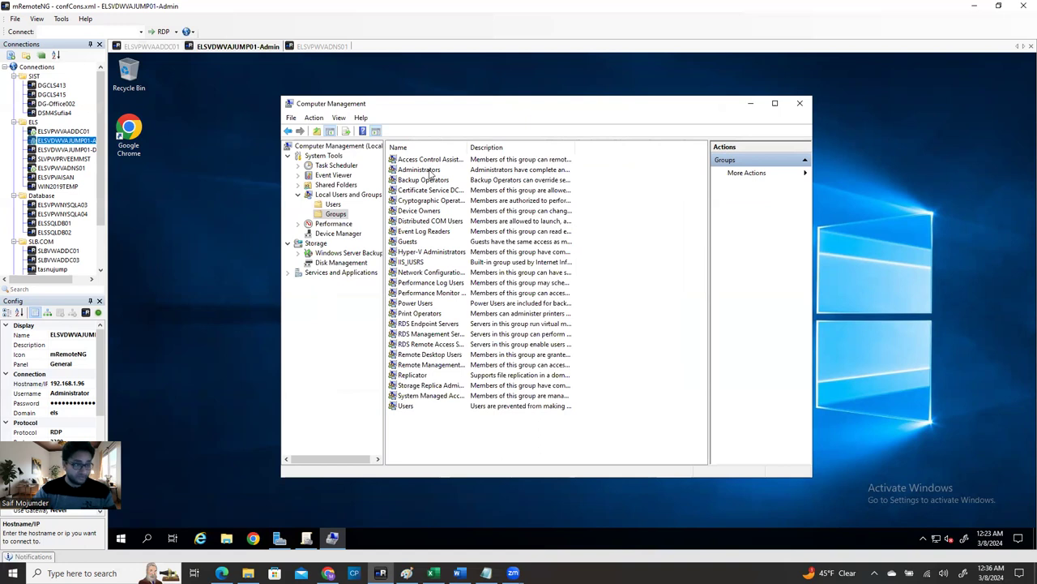
{"action": "left_click", "coordinate": [430, 172]}
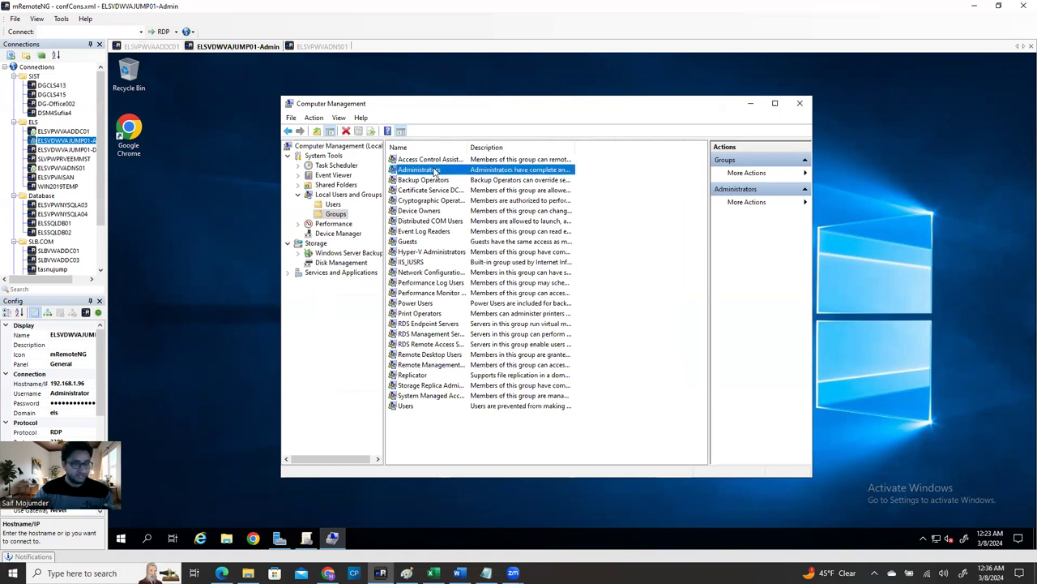
{"action": "left_click", "coordinate": [800, 103]}
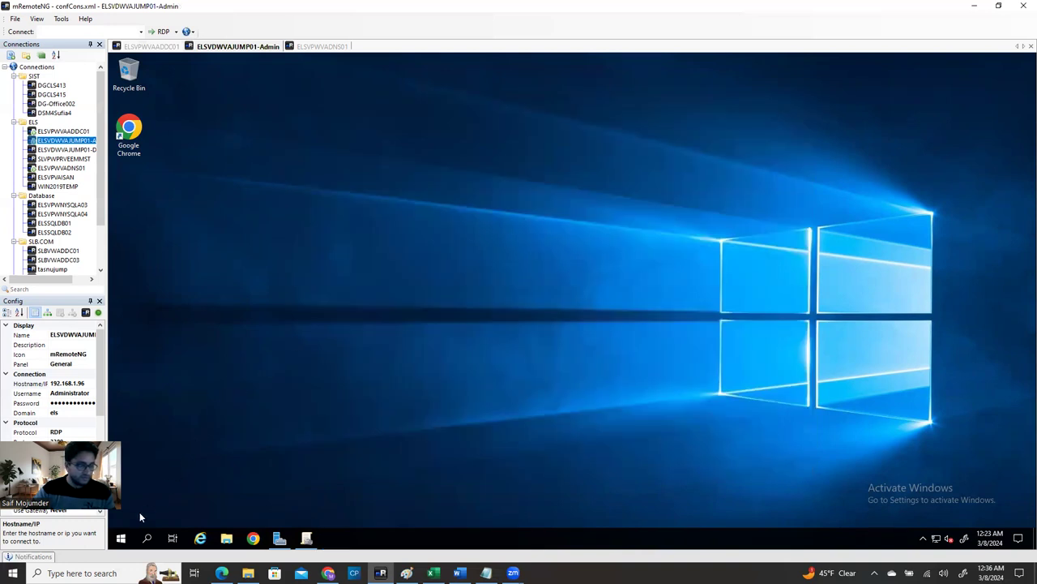
Sign the Administrator out of the ELSVDWVAJUMP01-Admin session, forcing the open applications to close.
{"action": "left_click", "coordinate": [121, 538]}
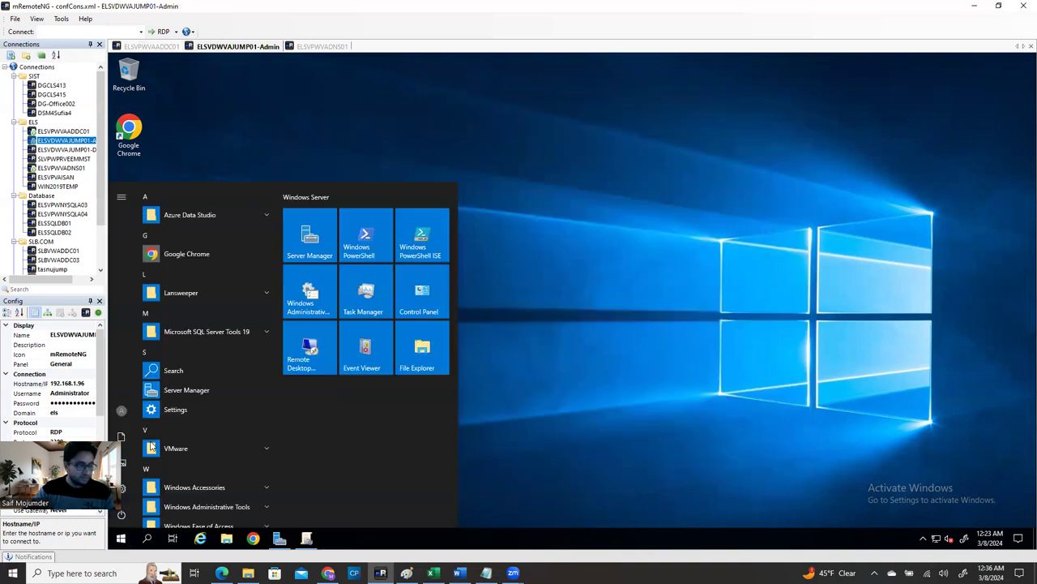
{"action": "left_click", "coordinate": [121, 410]}
{"action": "left_click", "coordinate": [134, 381]}
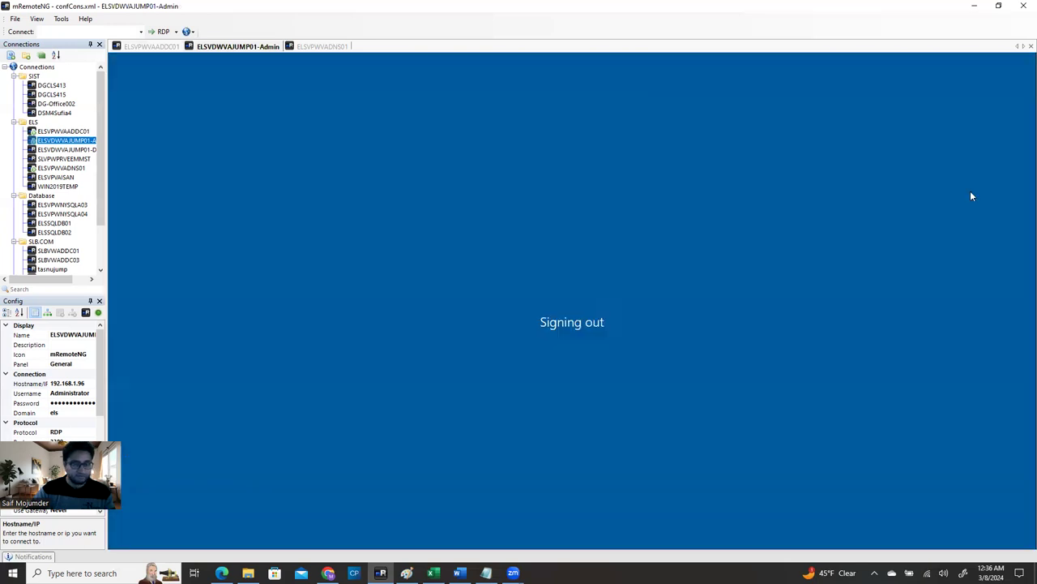
{"action": "left_click", "coordinate": [69, 393]}
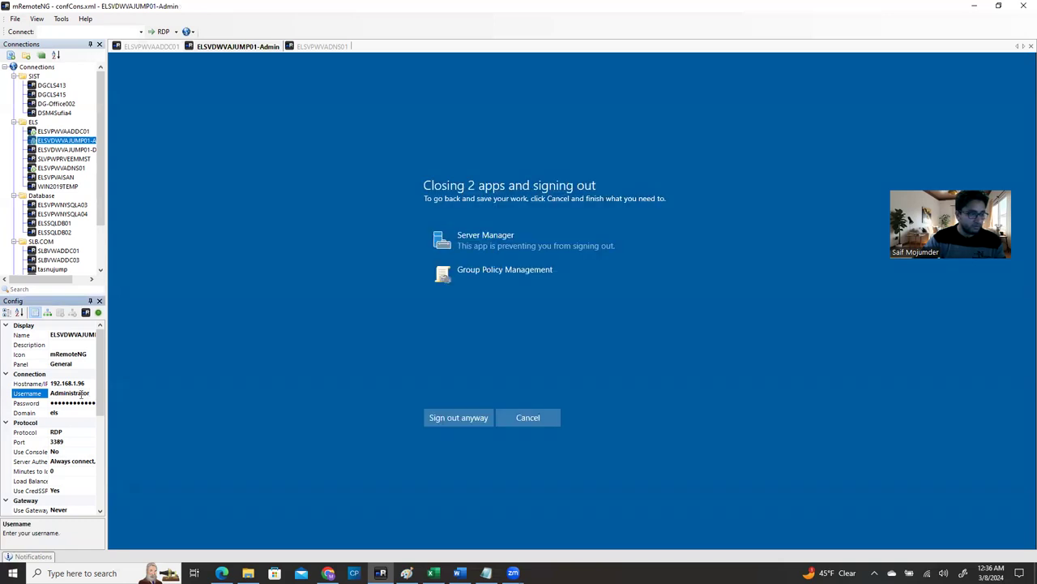
{"action": "left_click_drag", "start_coordinate": [81, 393], "coordinate": [46, 393]}
{"action": "left_click", "coordinate": [449, 425]}
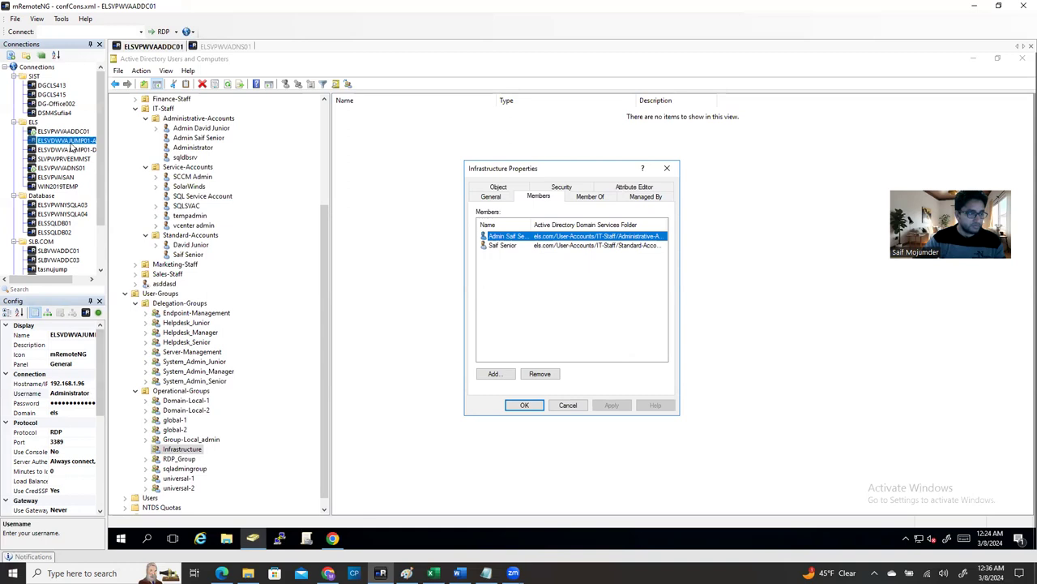
Enter the senior admin account's username and password in the ELSVDWVAJUMP01-Admin connection settings and connect to the server.
{"action": "left_click", "coordinate": [53, 392]}
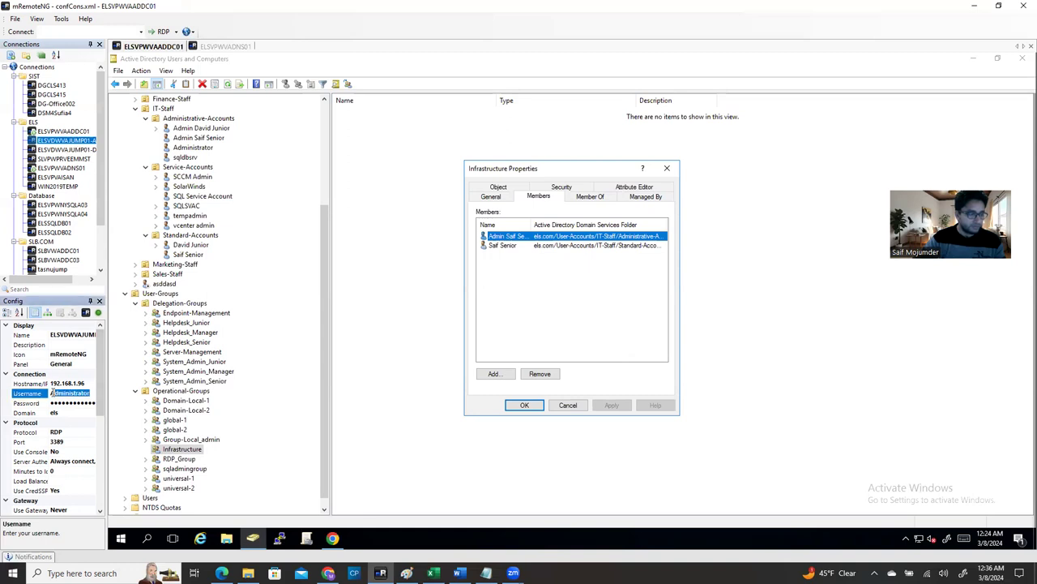
{"action": "type", "text": "adm"}
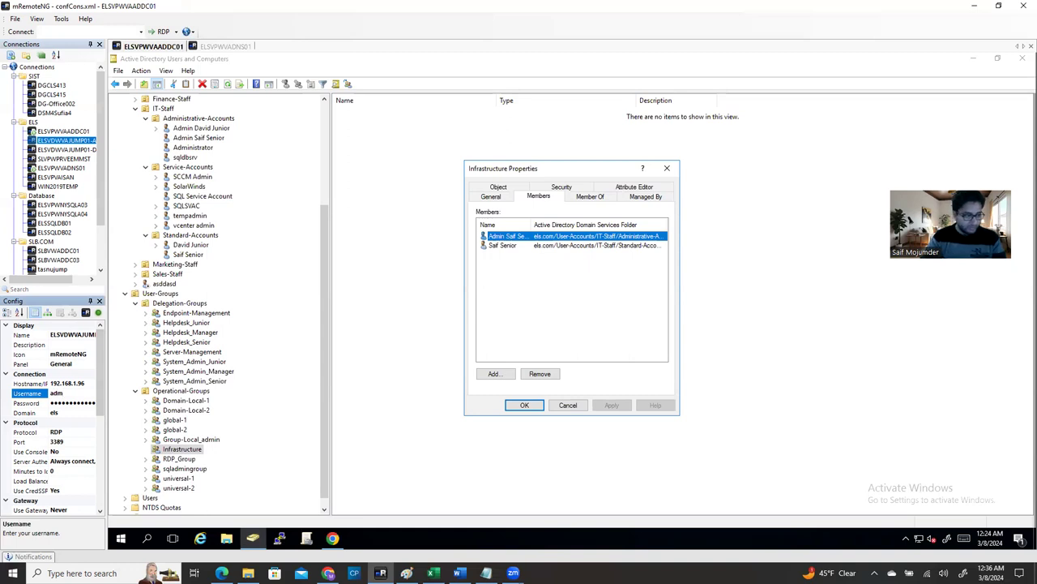
{"action": "type", "text": "saif"}
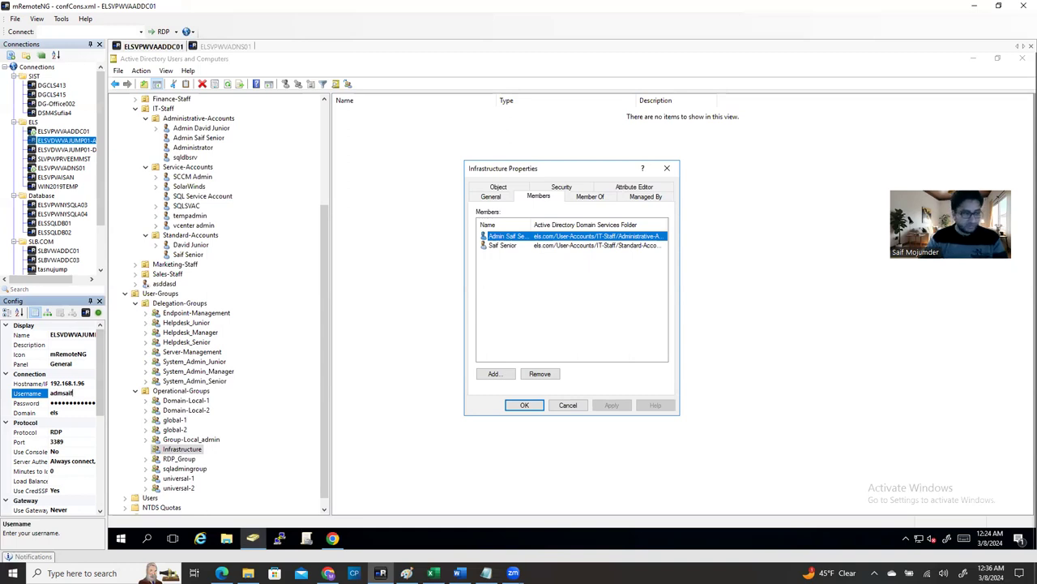
{"action": "type", "text": "01"}
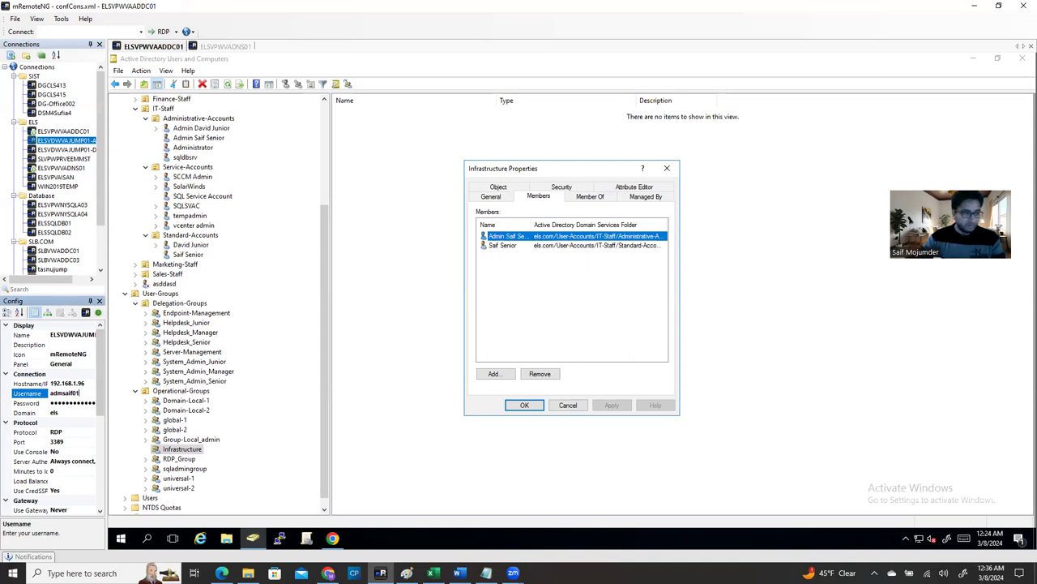
{"action": "left_click", "coordinate": [79, 403]}
{"action": "type", "text": "***"}
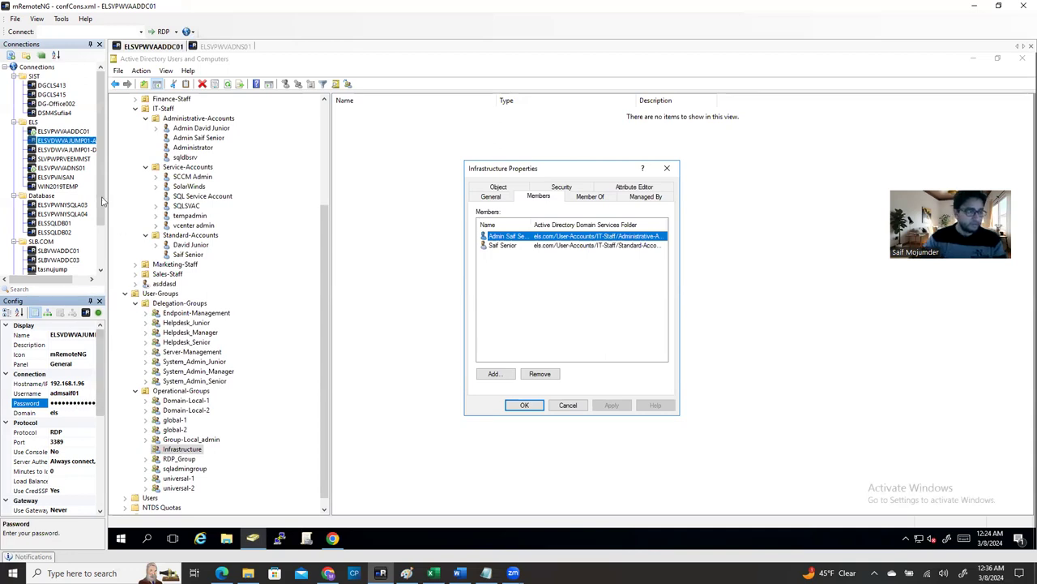
{"action": "double_click", "coordinate": [79, 141]}
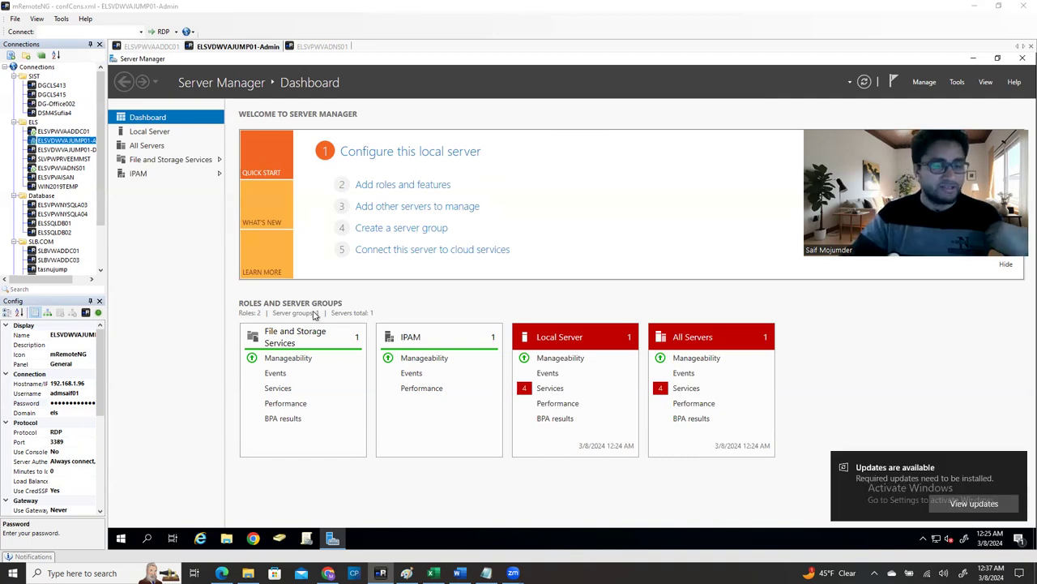
Sign the senior admin account out of the ELSVDWVAJUMP01-Admin session.
{"action": "left_click", "coordinate": [120, 538]}
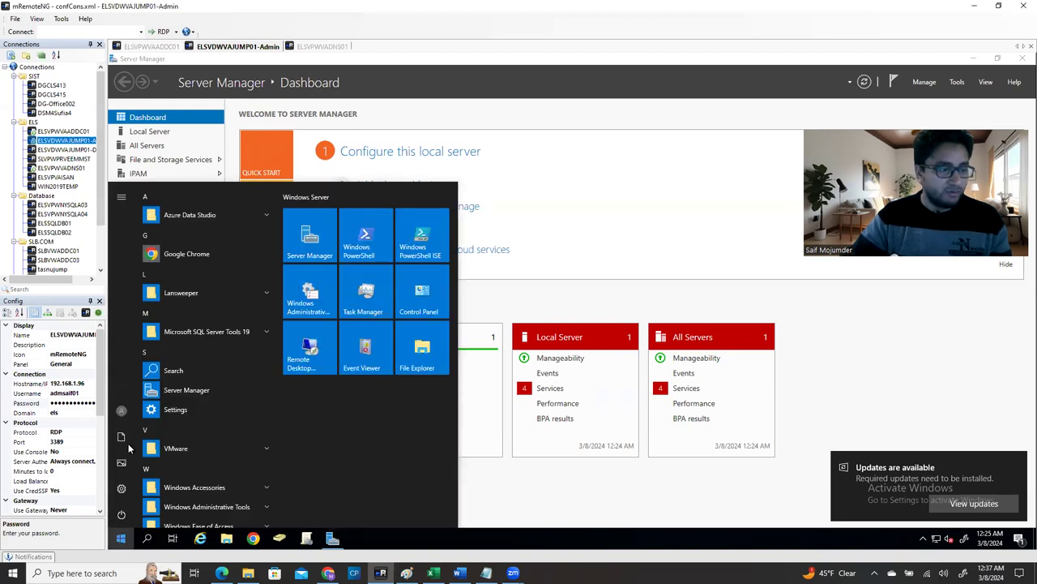
{"action": "left_click", "coordinate": [123, 410]}
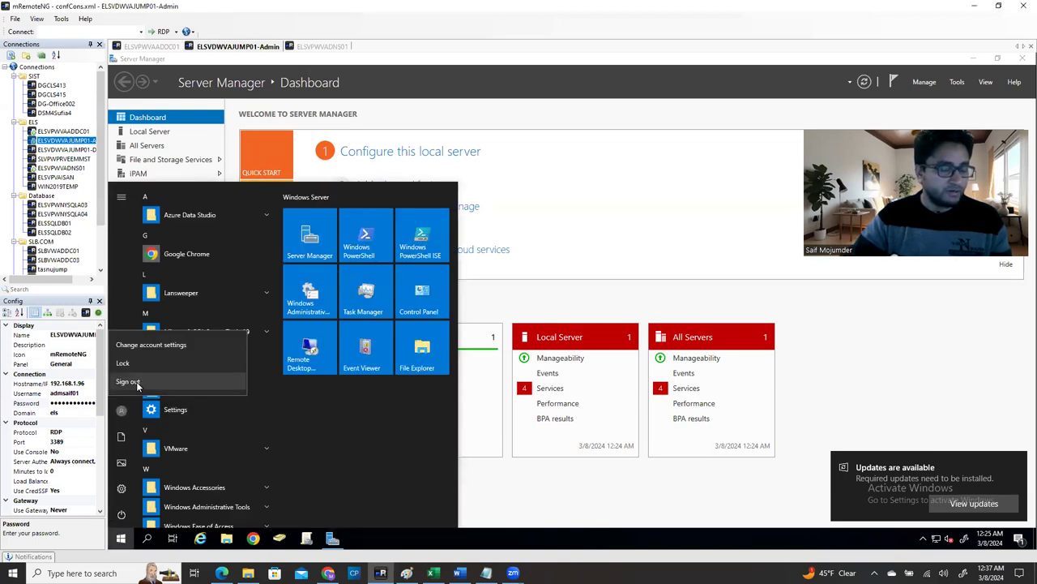
{"action": "left_click", "coordinate": [137, 385]}
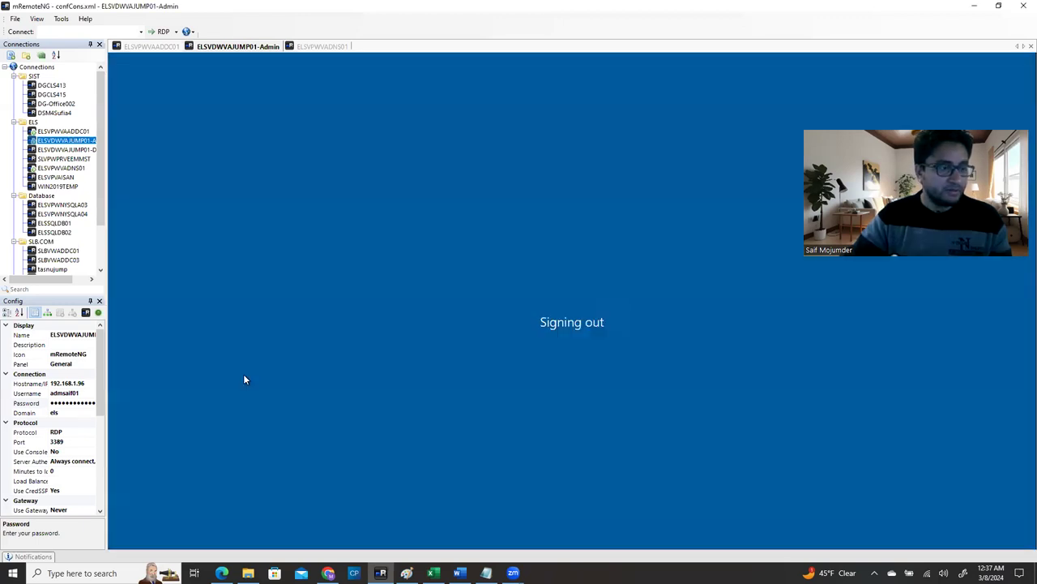
Change the username in the ELSVDWVAJUMP01-Admin connection settings to the standard senior account and connect to the server.
{"action": "left_click", "coordinate": [81, 393]}
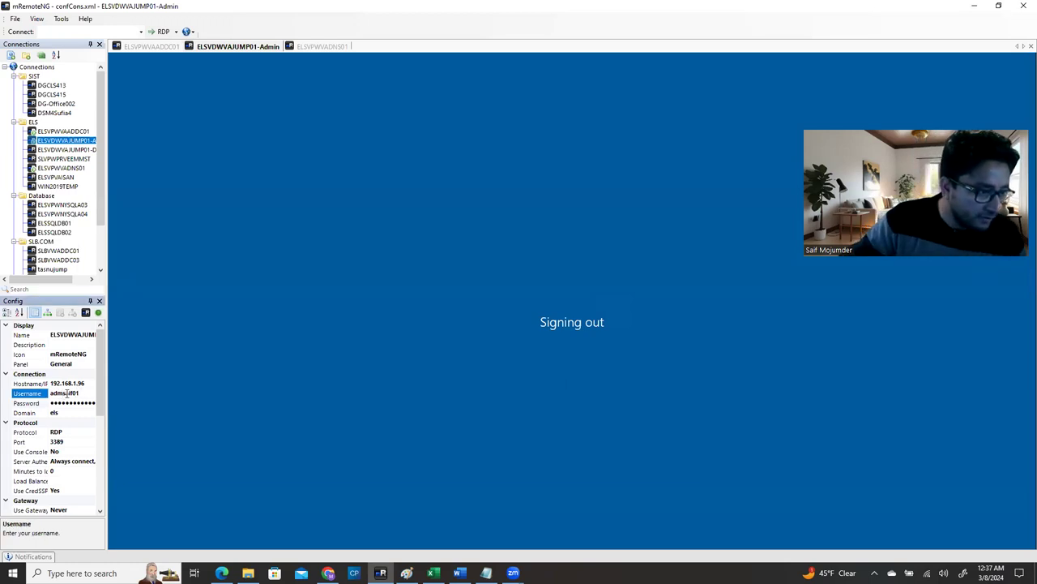
{"action": "left_click_drag", "start_coordinate": [64, 393], "coordinate": [46, 382]}
{"action": "key", "text": "BackSpace"}
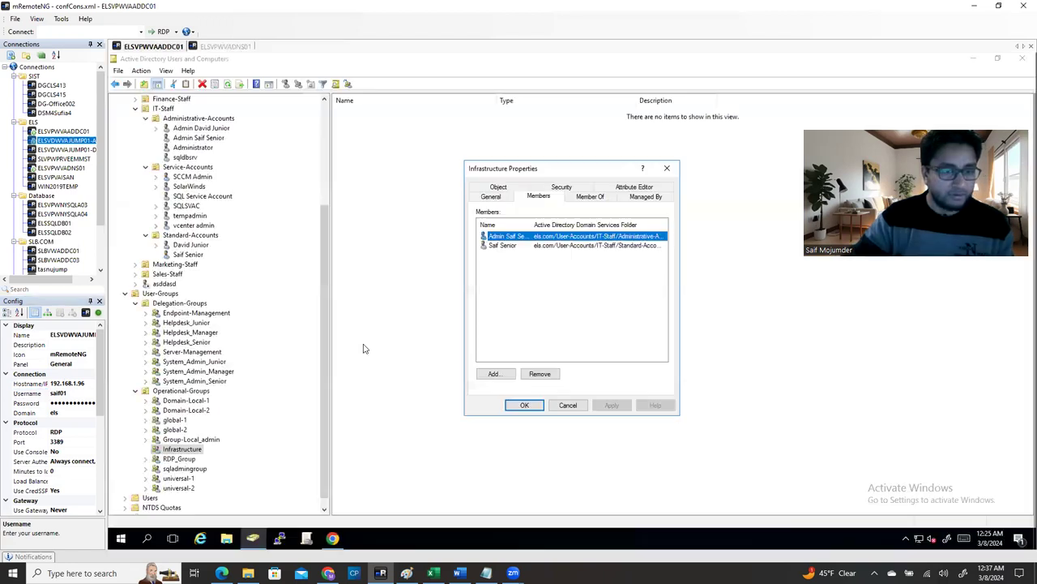
{"action": "double_click", "coordinate": [68, 140]}
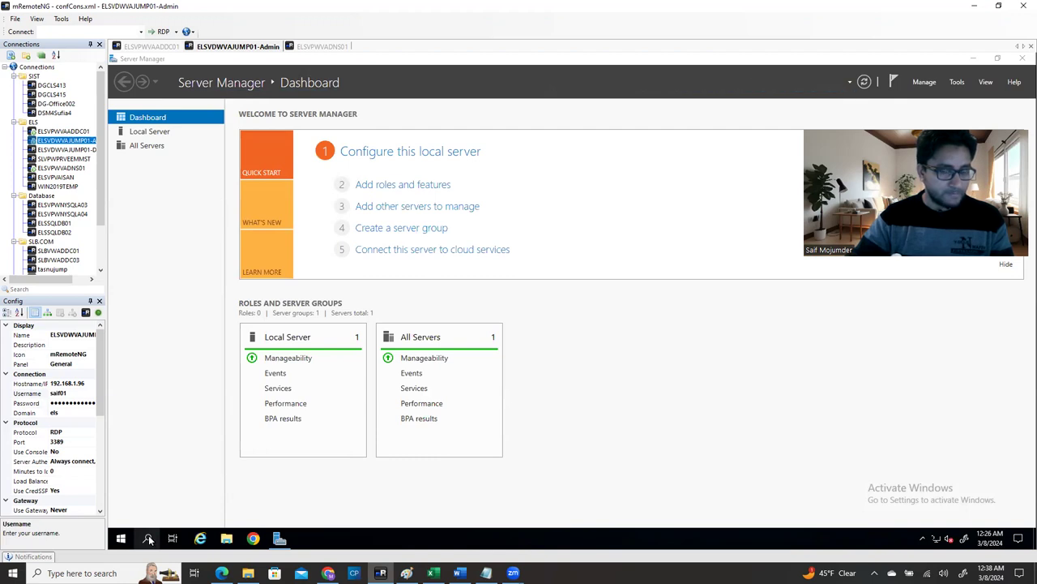
Open Computer Management in the ELSVDWVAJUMP01-Admin session and bring up the properties of the local Administrators group.
{"action": "left_click", "coordinate": [149, 538]}
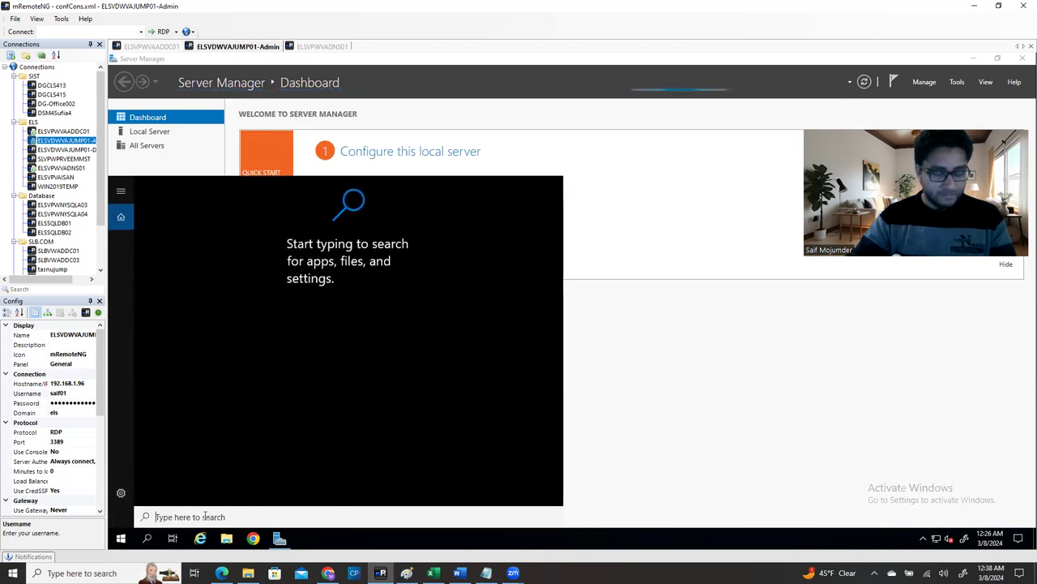
{"action": "type", "text": "computer"}
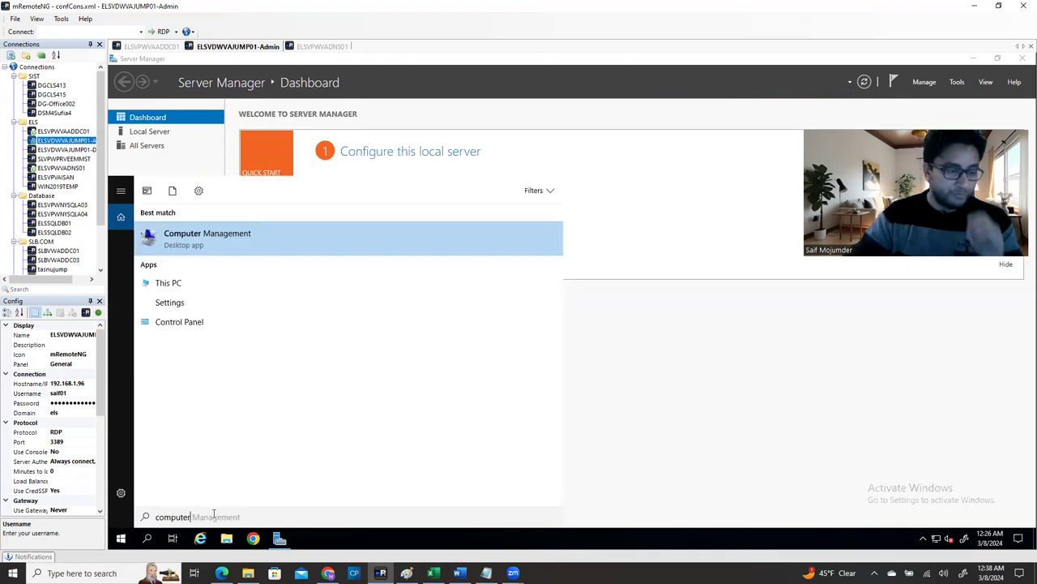
{"action": "left_click", "coordinate": [233, 235]}
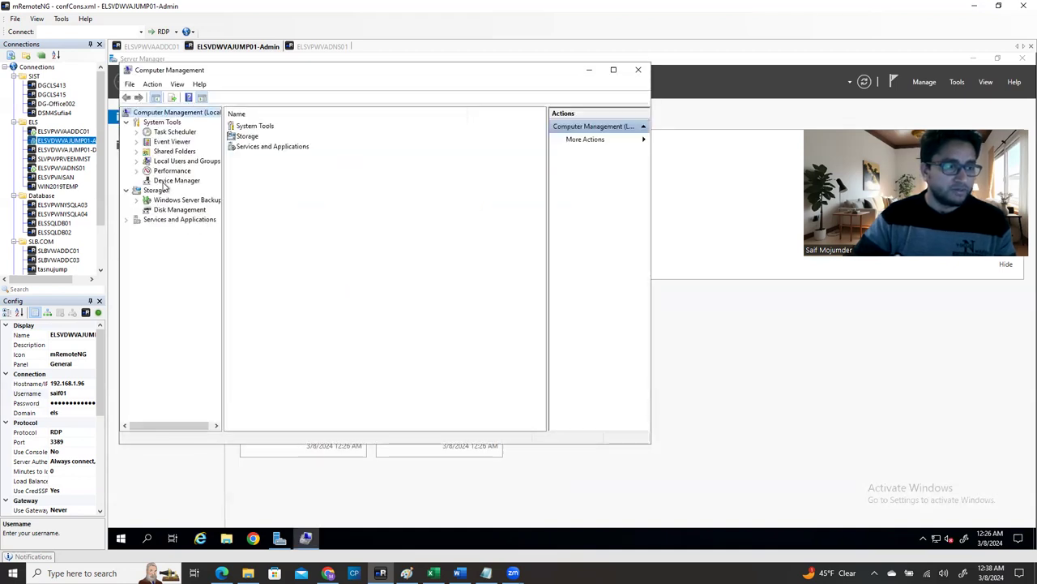
{"action": "left_click", "coordinate": [136, 160]}
{"action": "left_click", "coordinate": [169, 172]}
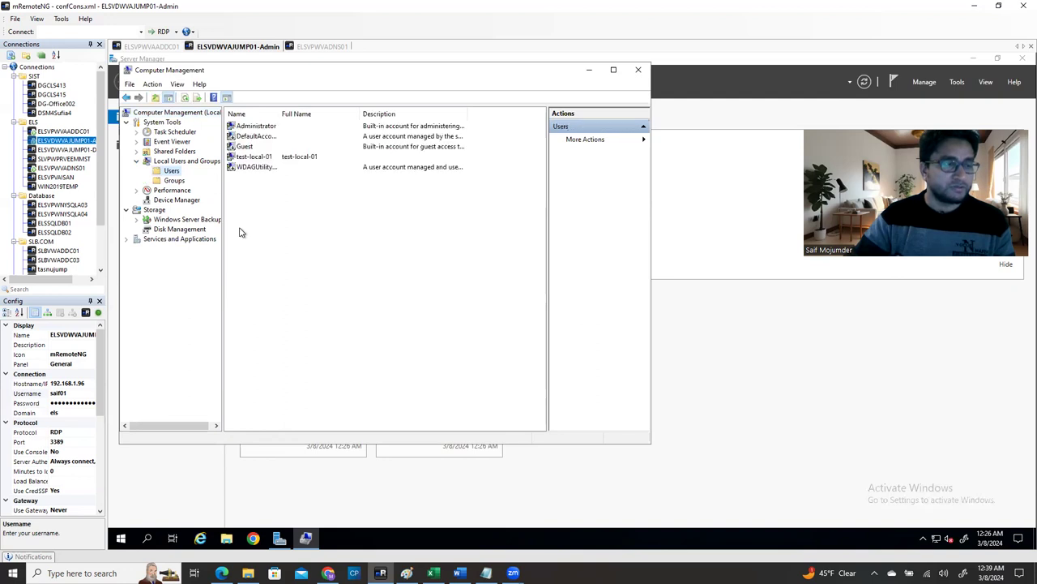
{"action": "left_click", "coordinate": [174, 180]}
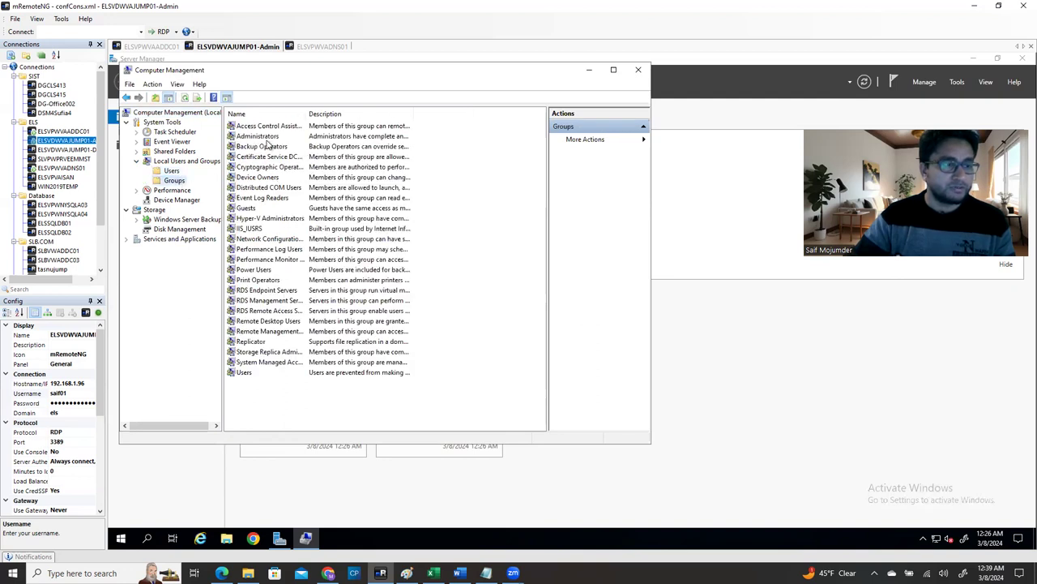
{"action": "double_click", "coordinate": [266, 136]}
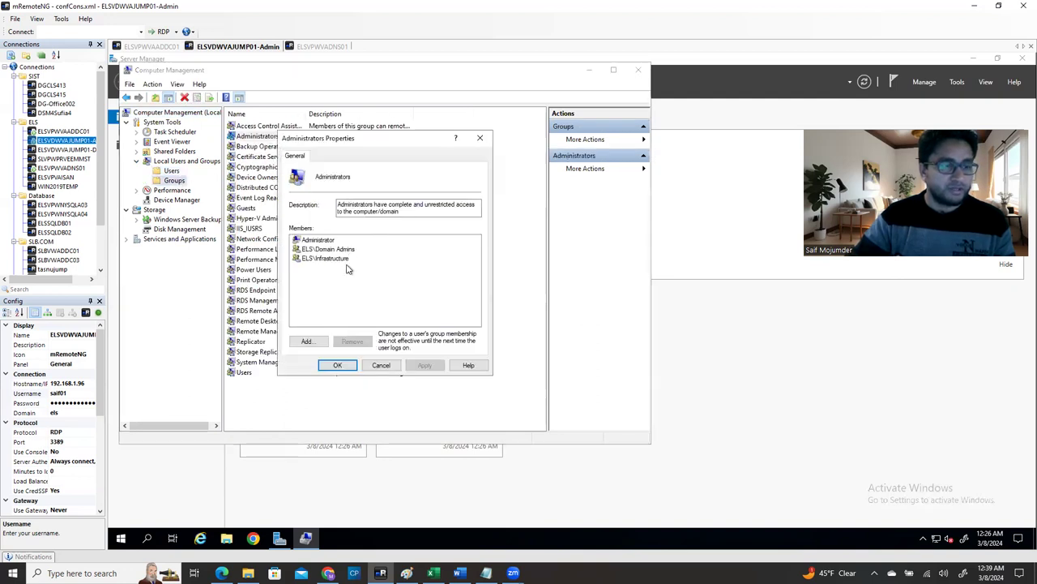
Remove ELS\Infrastructure from the local Administrators group, recheck the group's members and close Computer Management.
{"action": "left_click", "coordinate": [338, 260]}
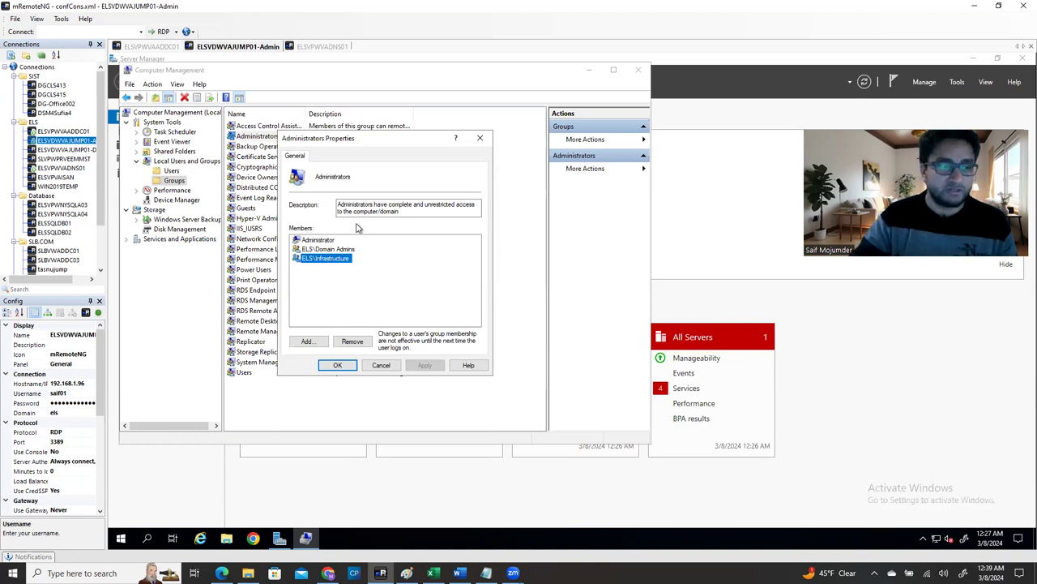
{"action": "left_click", "coordinate": [356, 341]}
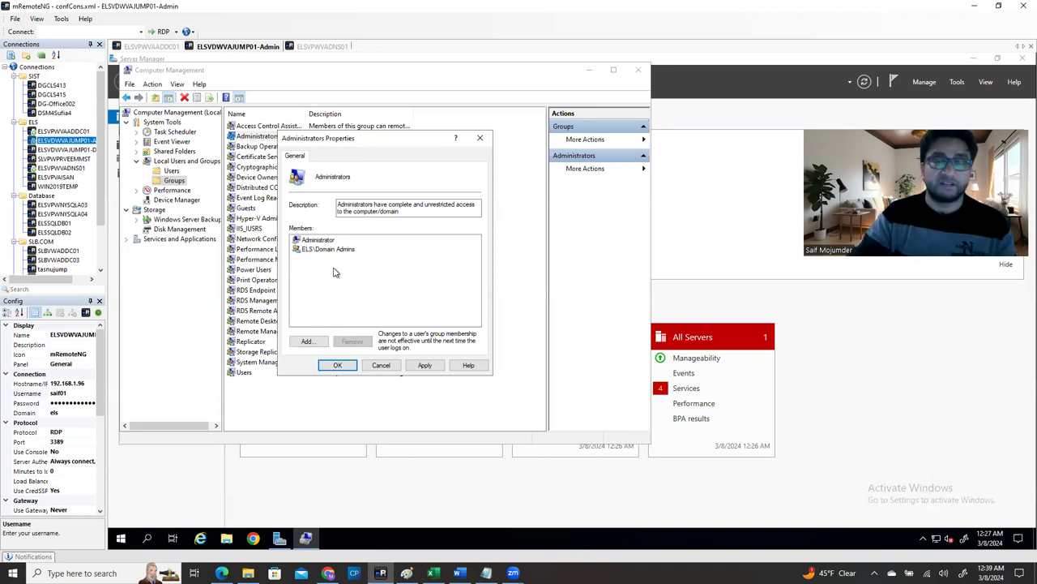
{"action": "left_click", "coordinate": [425, 365]}
{"action": "left_click", "coordinate": [337, 365]}
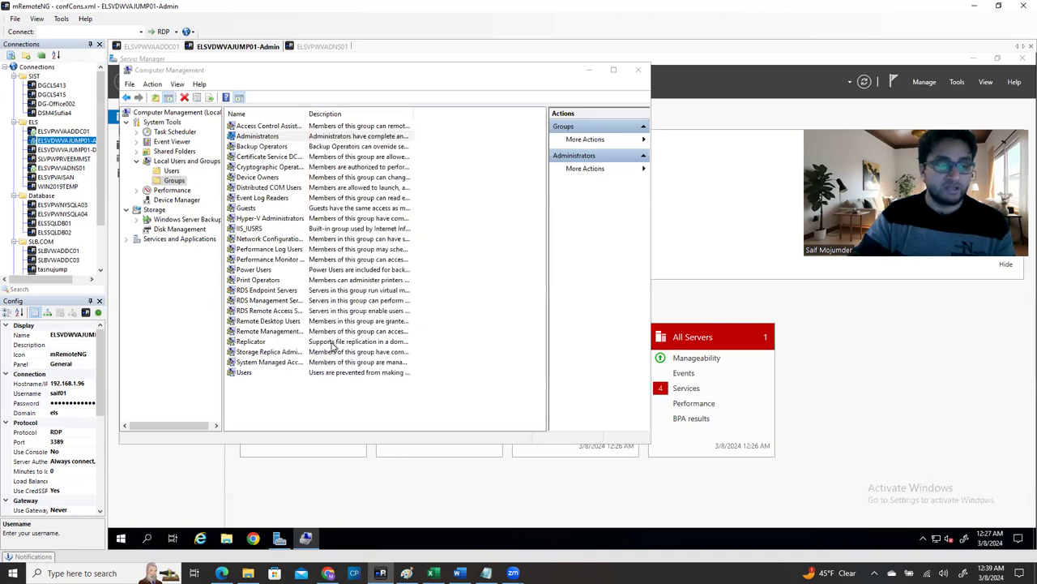
{"action": "double_click", "coordinate": [261, 136]}
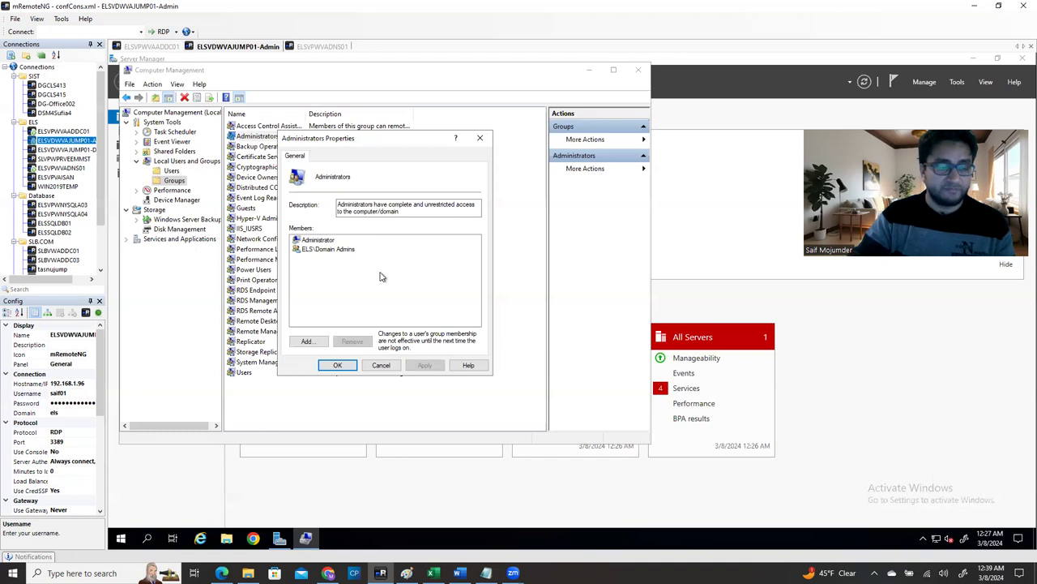
{"action": "left_click", "coordinate": [337, 364]}
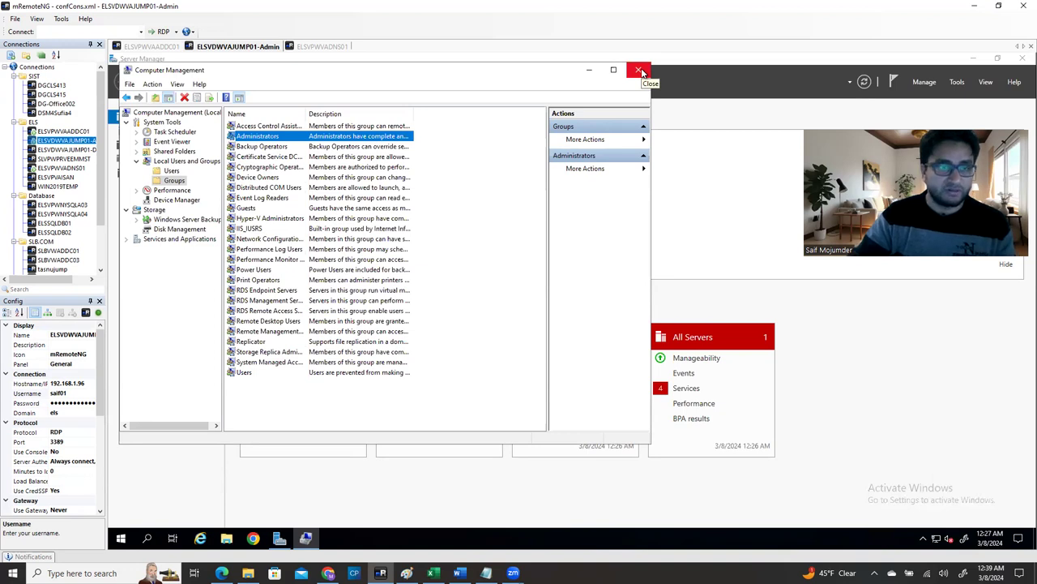
{"action": "left_click", "coordinate": [641, 72]}
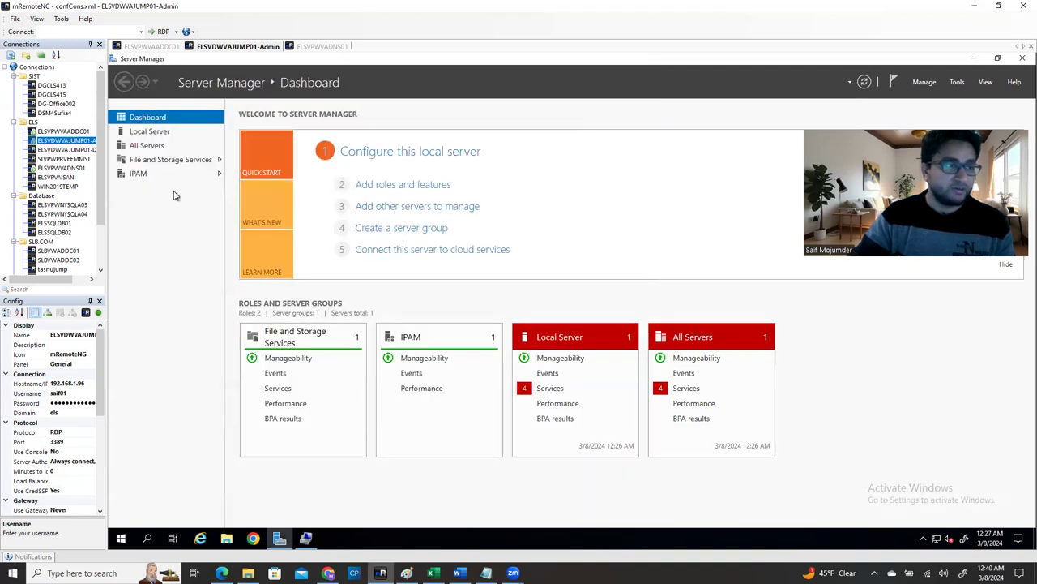
In the ELSVPWVAADDC01 session, close the Infrastructure group's properties and bring up Group Policy Management.
{"action": "left_click", "coordinate": [957, 82]}
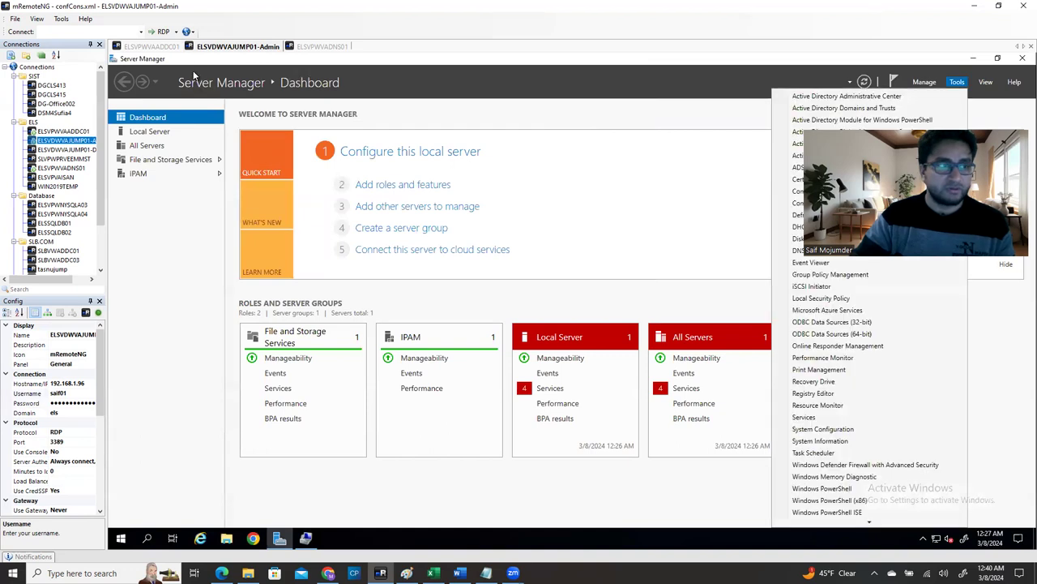
{"action": "left_click", "coordinate": [166, 47]}
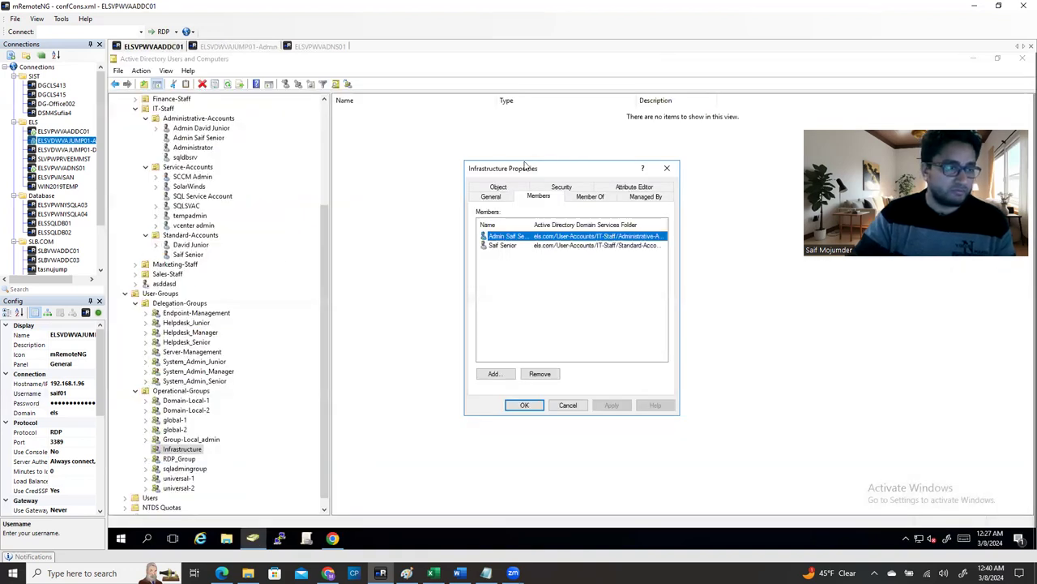
{"action": "left_click", "coordinate": [667, 168]}
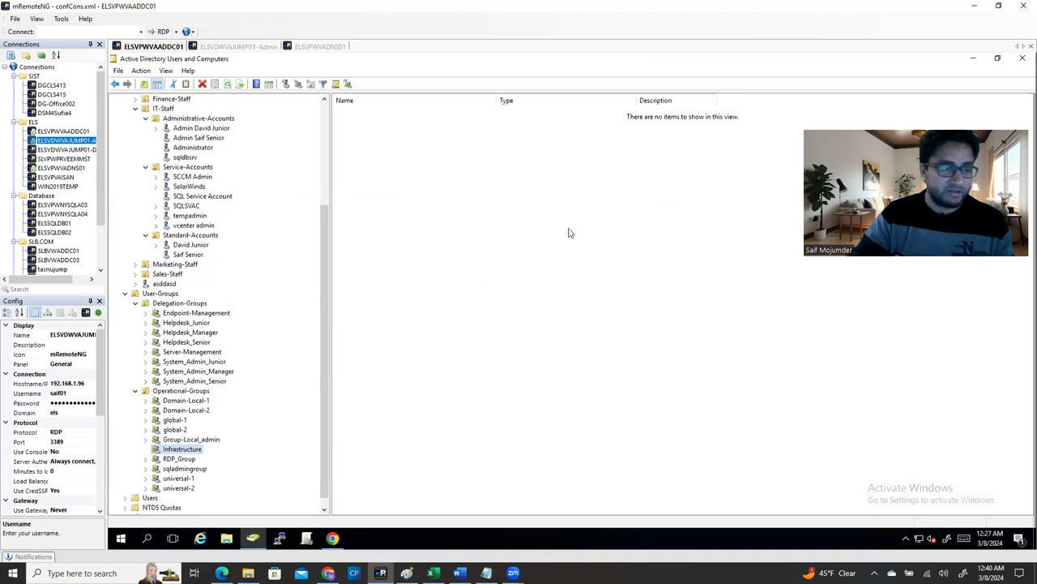
{"action": "left_click", "coordinate": [307, 540]}
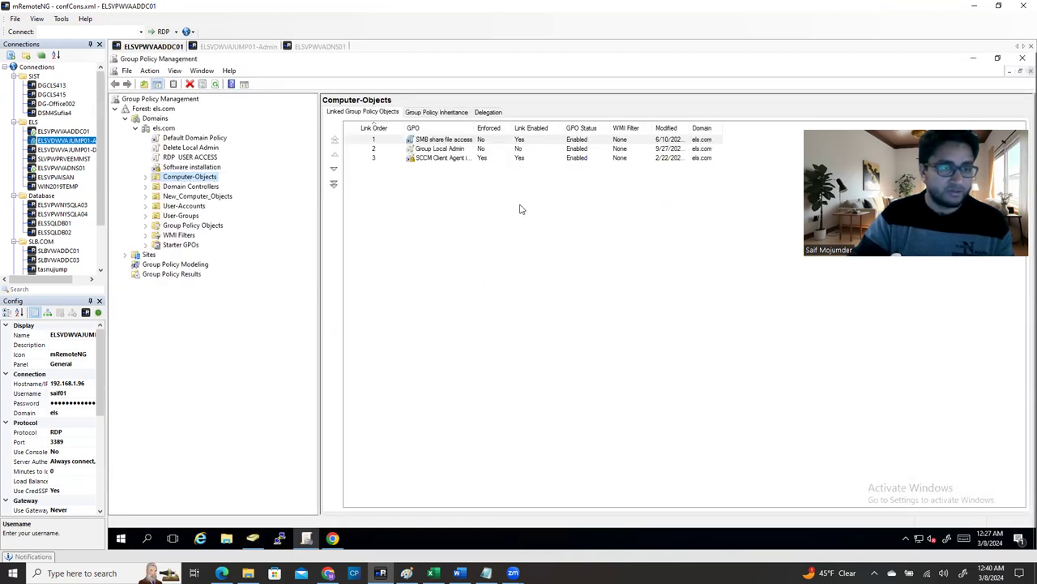
{"action": "mouse_move", "coordinate": [307, 542]}
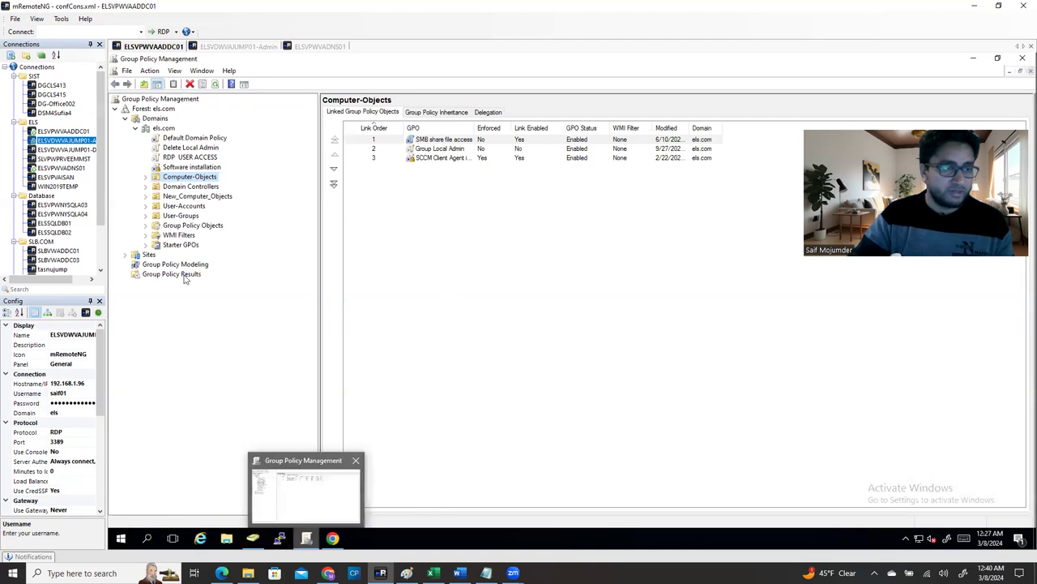
Create a new group policy object named "Group RDP access as a local admin" under Group Policy Objects in els.com.
{"action": "left_click", "coordinate": [146, 227]}
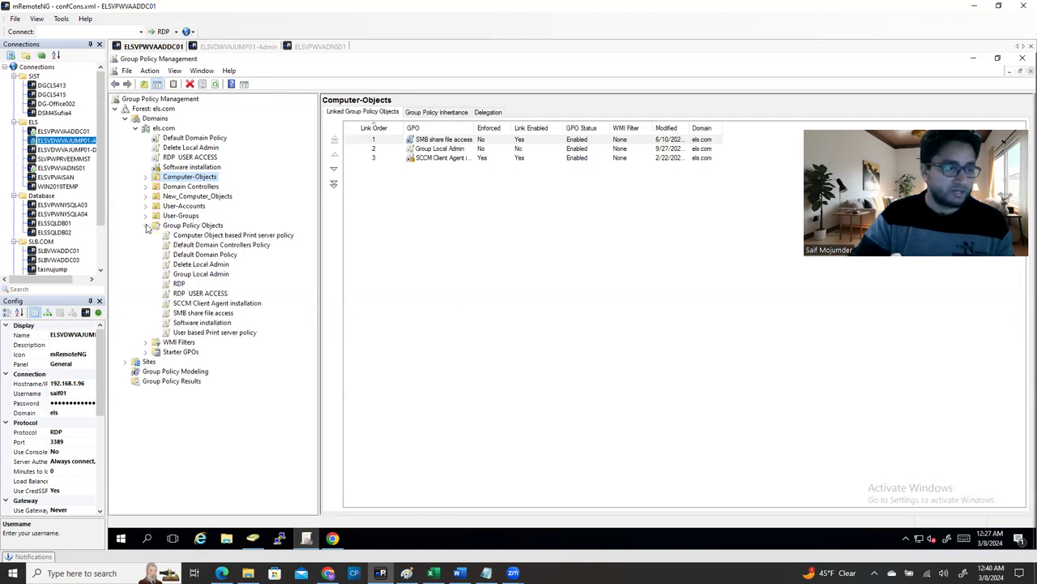
{"action": "left_click", "coordinate": [182, 226]}
{"action": "right_click", "coordinate": [181, 226]}
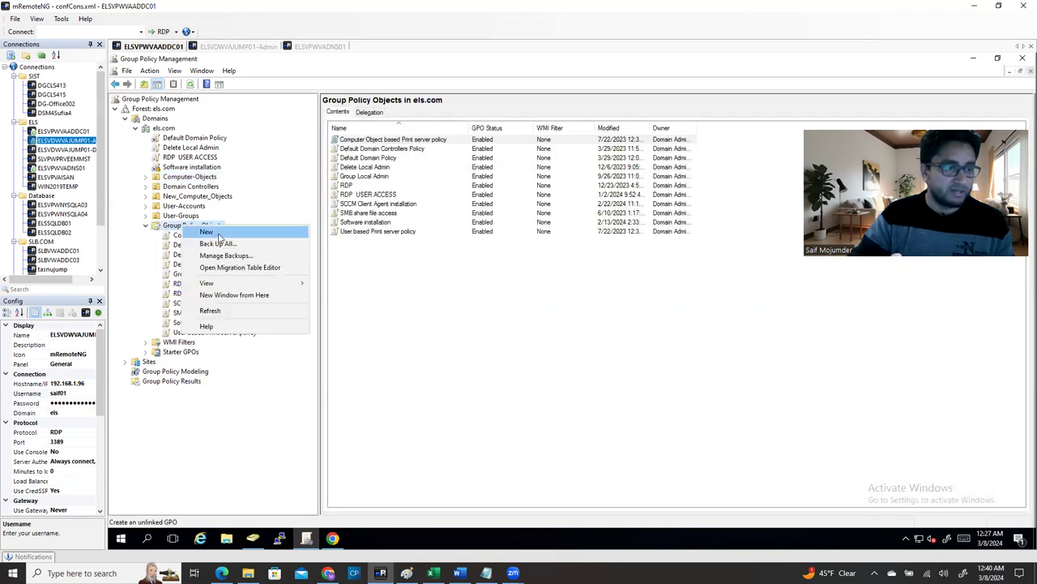
{"action": "left_click", "coordinate": [218, 234]}
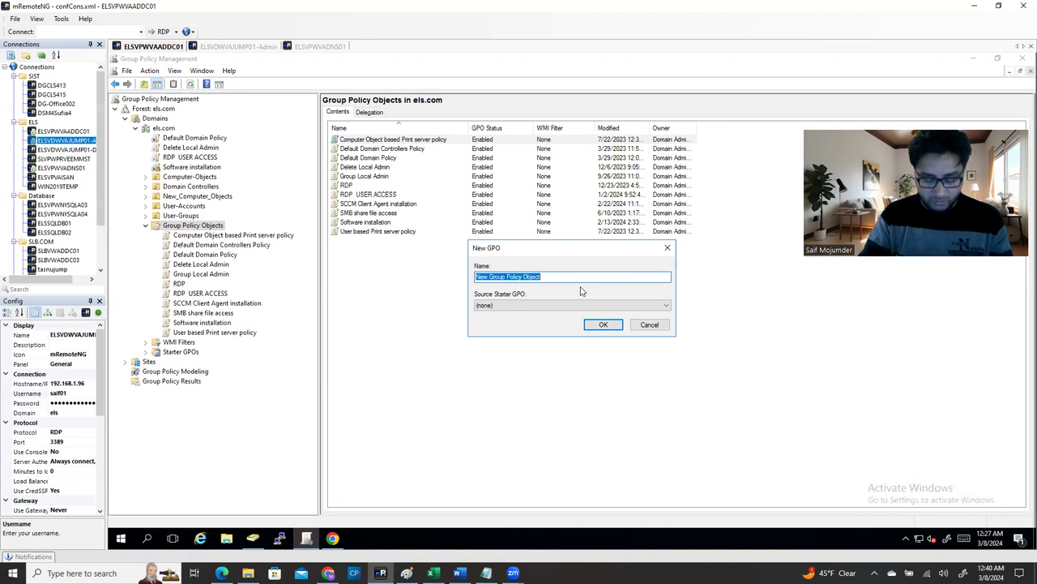
{"action": "type", "text": "Group access as a"}
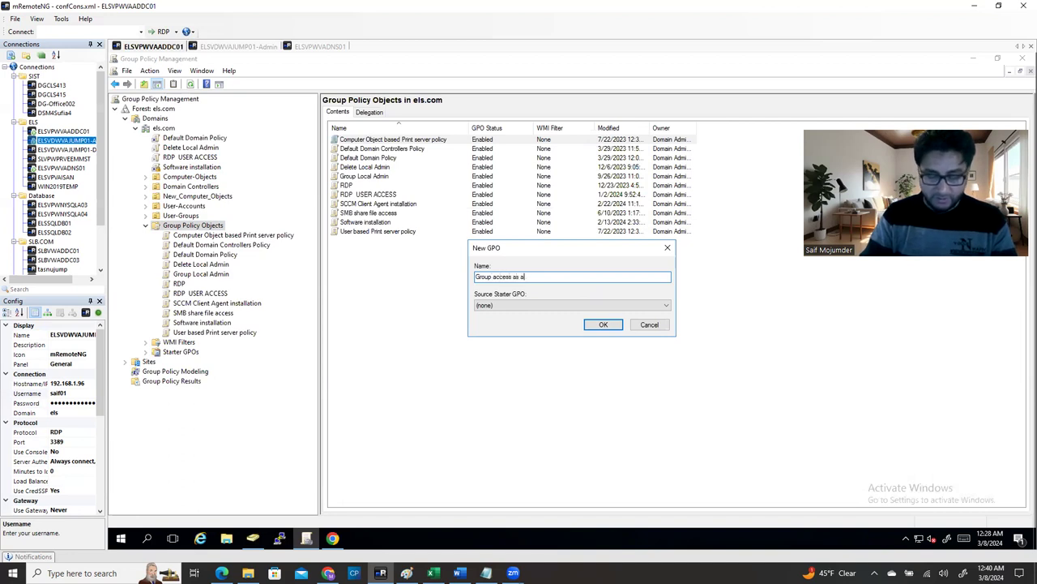
{"action": "type", "text": " local admin"}
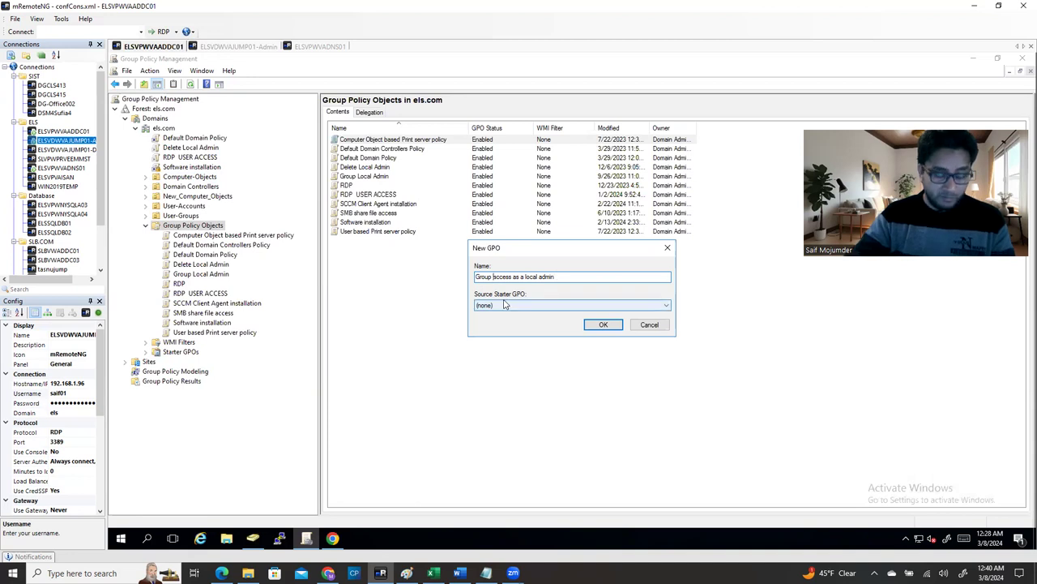
{"action": "type", "text": "F"}
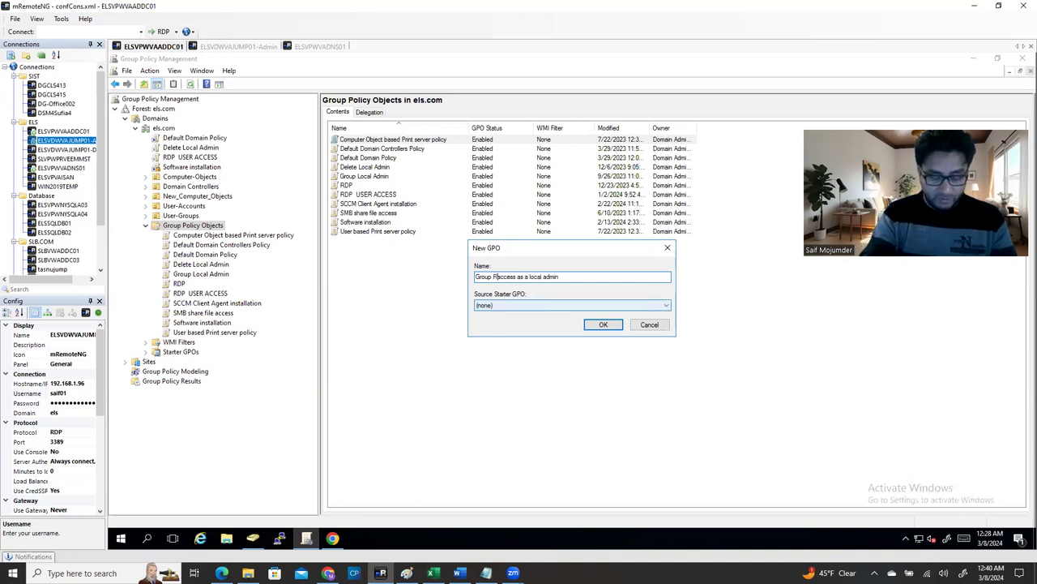
{"action": "key", "text": "BackSpace"}
{"action": "type", "text": "RDP"}
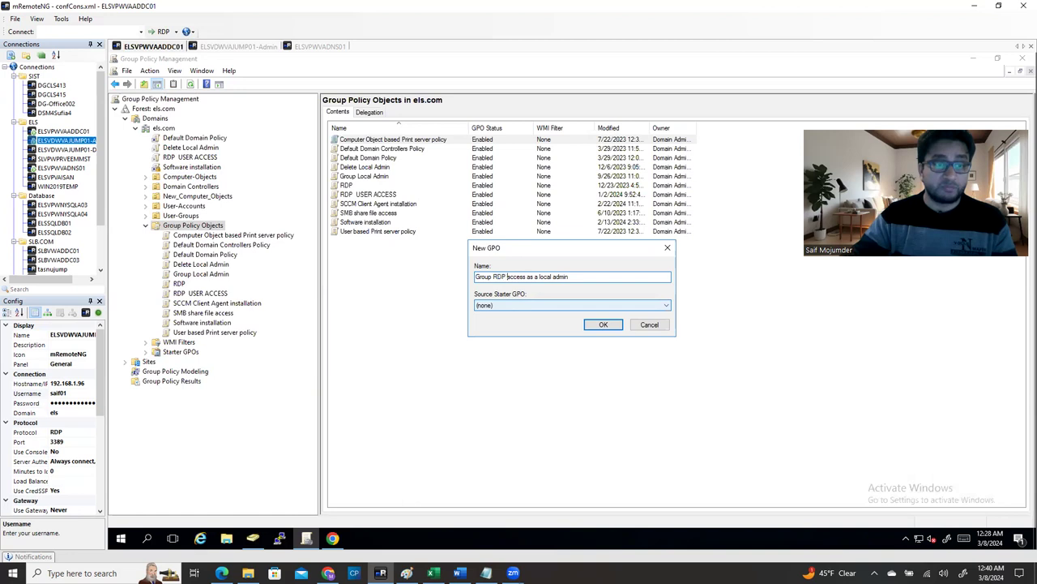
{"action": "left_click", "coordinate": [603, 324]}
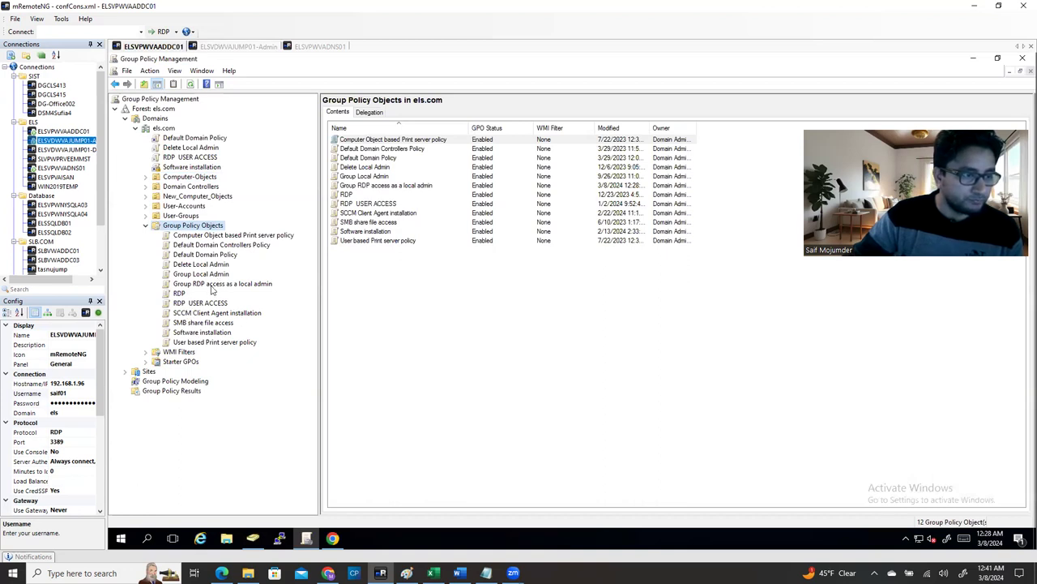
Open the "Group RDP access as a local admin" policy for editing and go to Restricted Groups in the computer's Security Settings.
{"action": "left_click", "coordinate": [235, 284]}
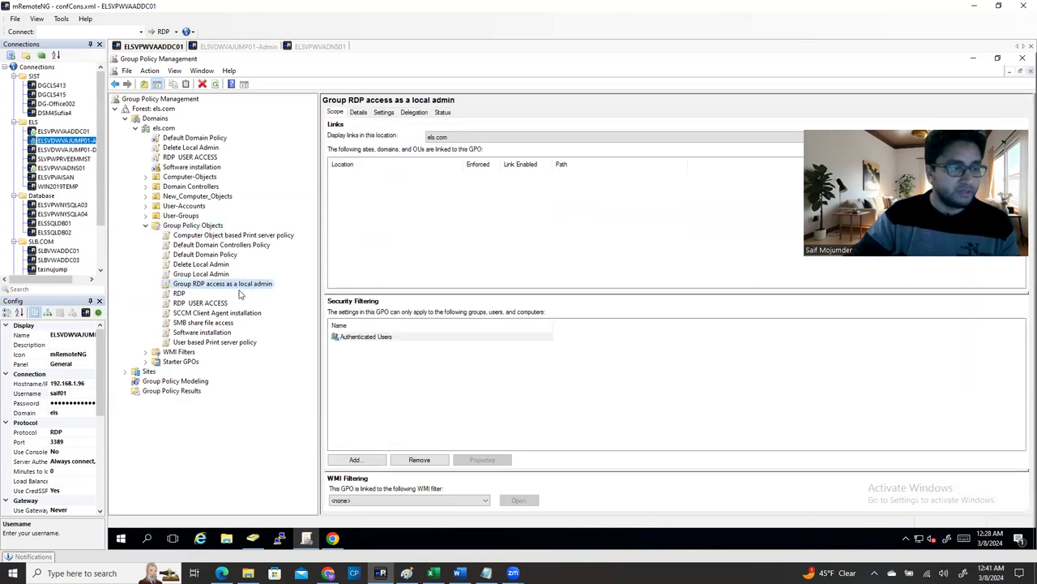
{"action": "right_click", "coordinate": [237, 289]}
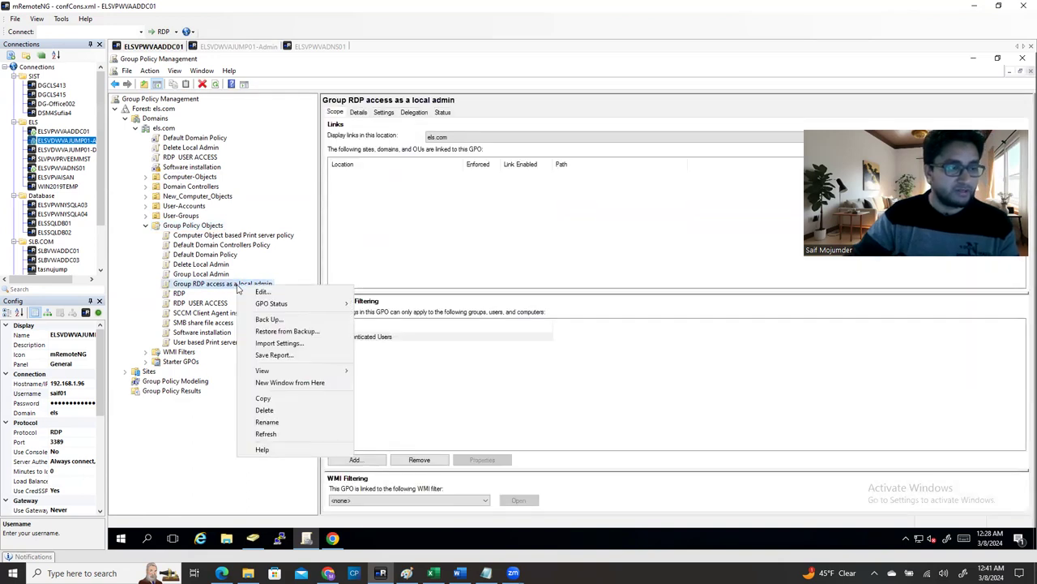
{"action": "left_click", "coordinate": [280, 294]}
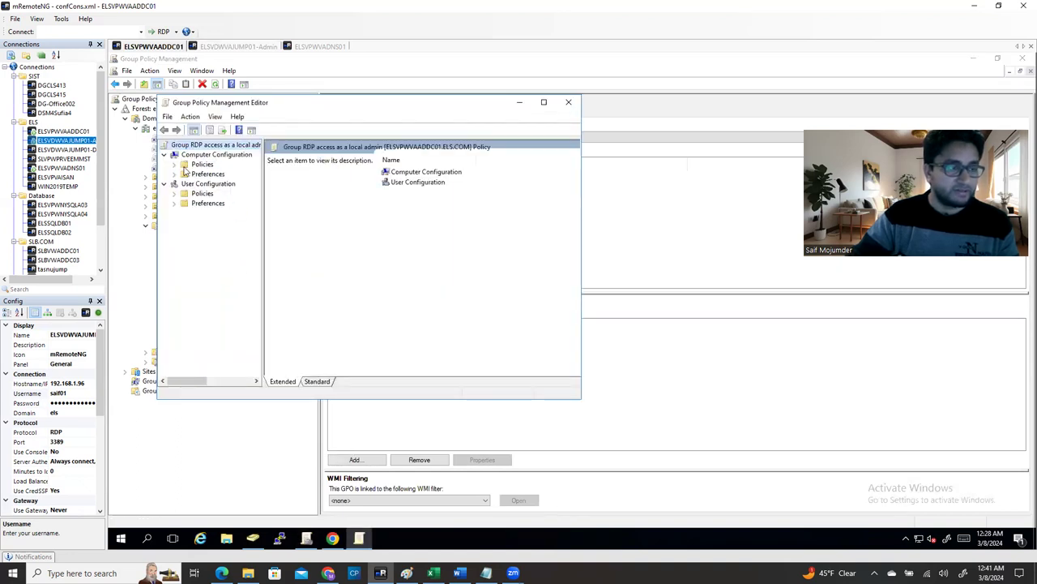
{"action": "left_click", "coordinate": [173, 164]}
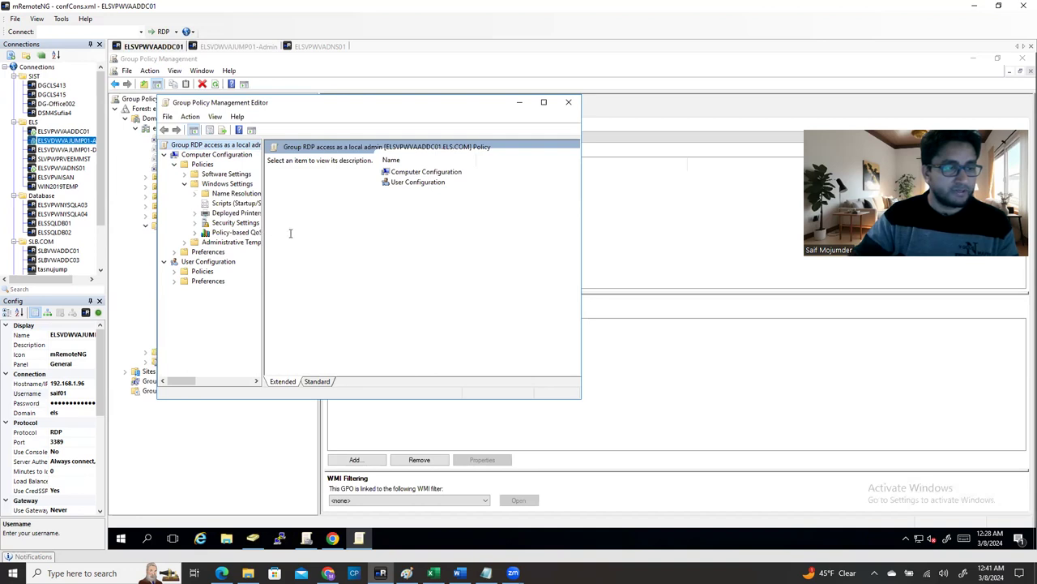
{"action": "left_click_drag", "start_coordinate": [262, 264], "coordinate": [355, 269]}
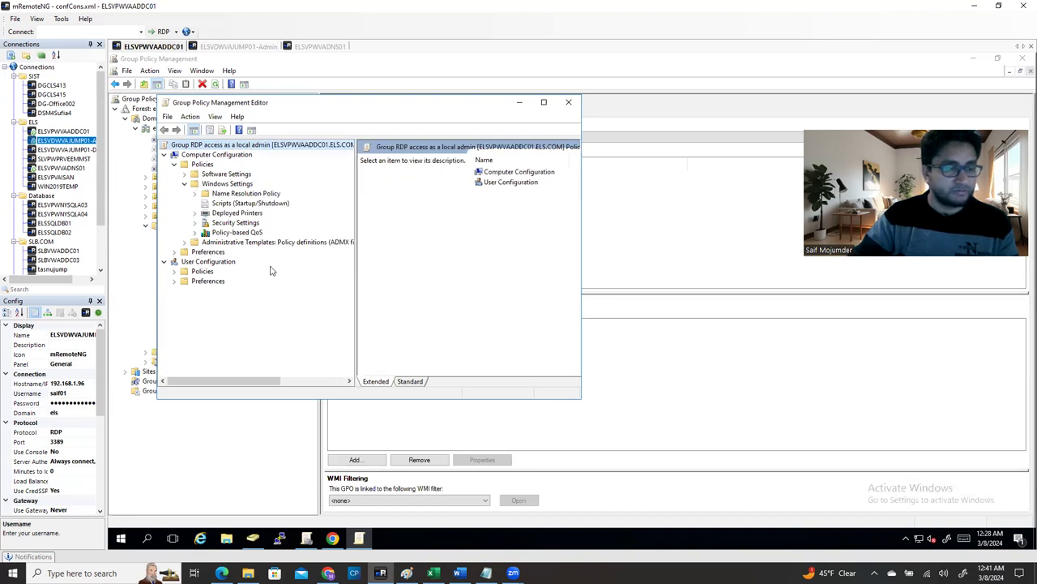
{"action": "left_click", "coordinate": [194, 222]}
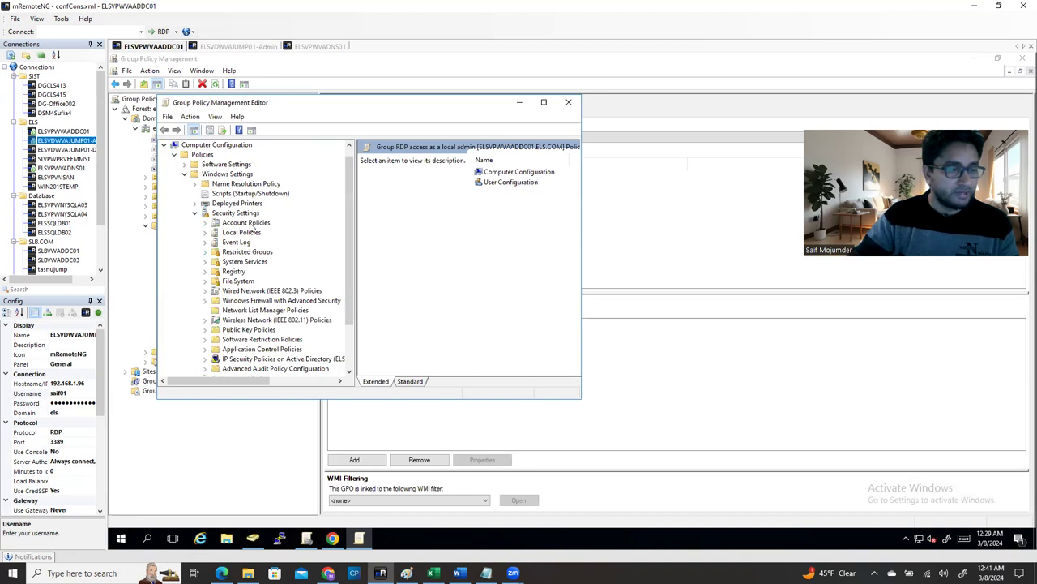
{"action": "left_click", "coordinate": [228, 254]}
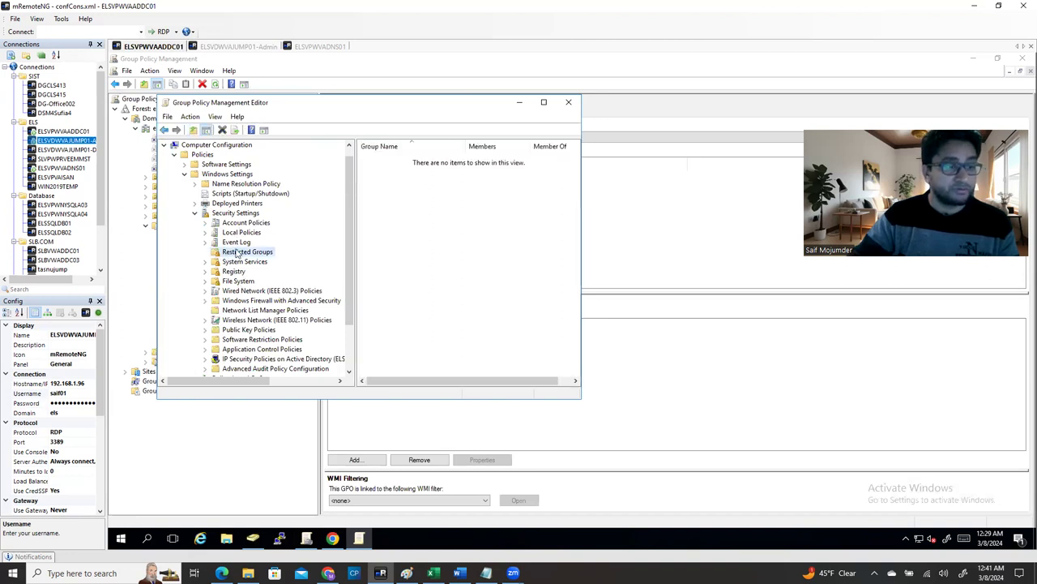
Add the domain's Infrastructure group to the policy's Restricted Groups, looking it up in els.com.
{"action": "right_click", "coordinate": [238, 256]}
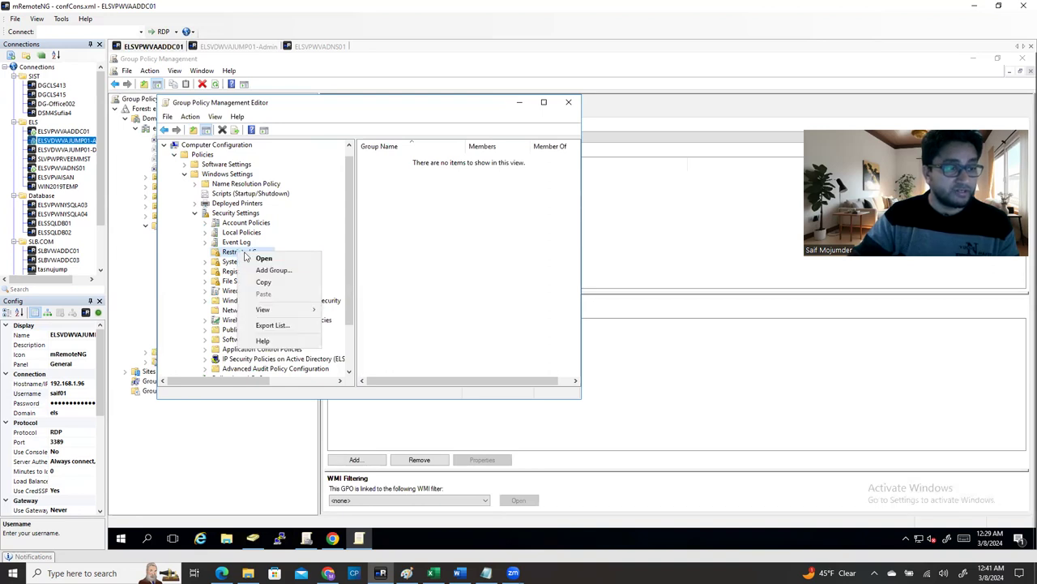
{"action": "left_click", "coordinate": [267, 270]}
{"action": "left_click", "coordinate": [438, 240]}
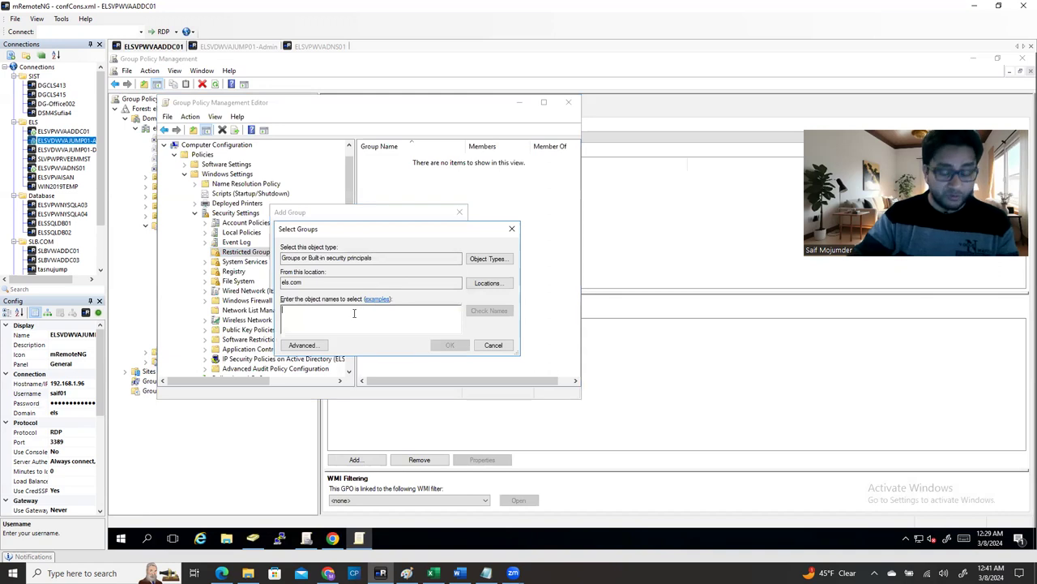
{"action": "type", "text": "l"}
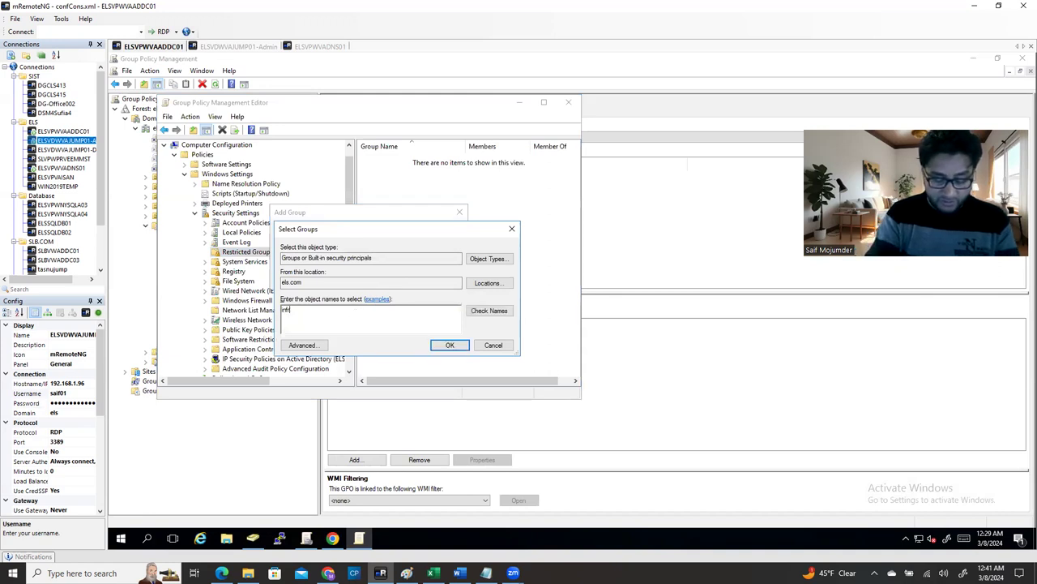
{"action": "type", "text": "nfrastruct"}
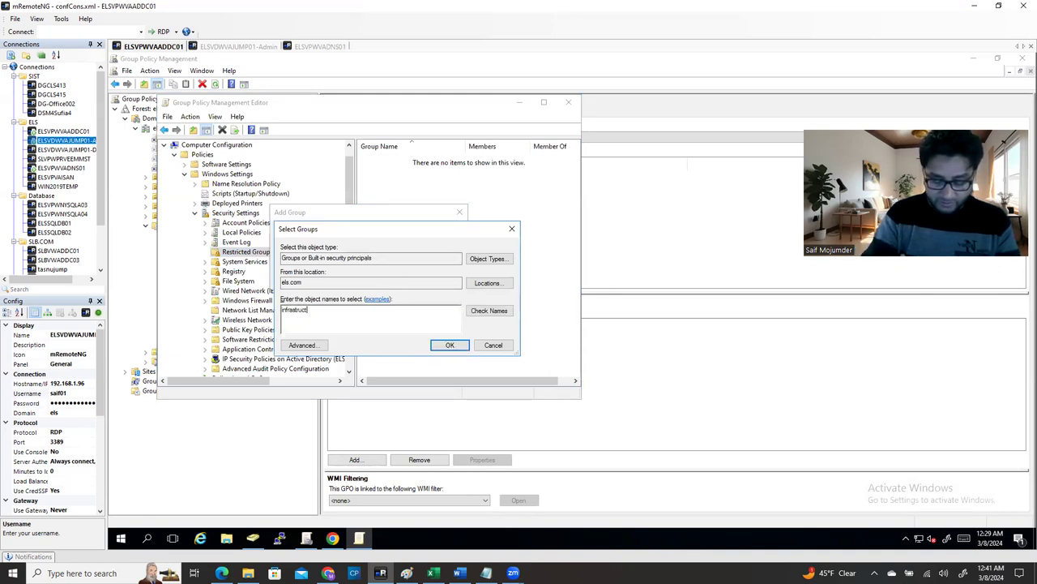
{"action": "type", "text": "ure"}
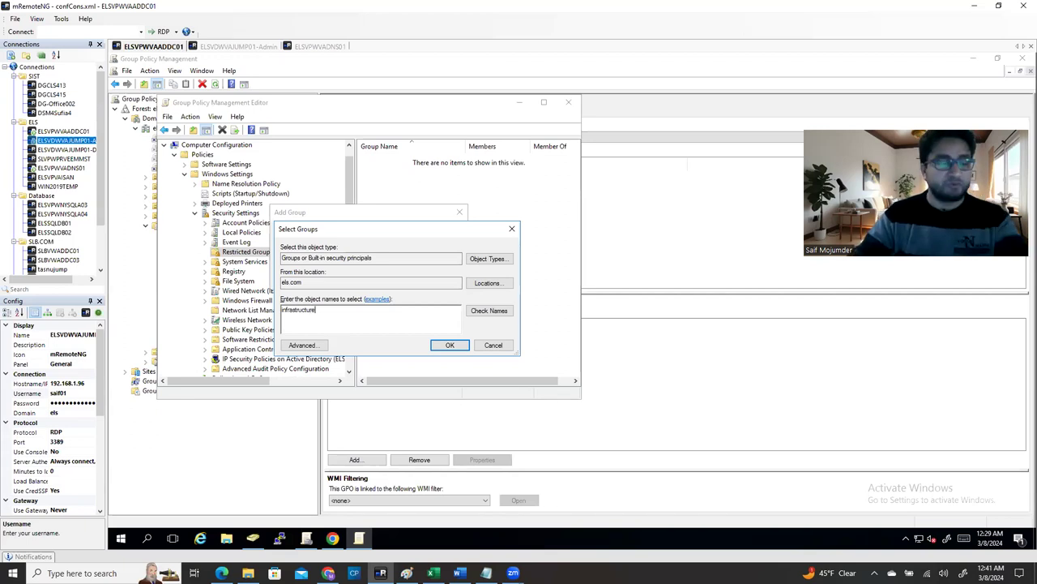
{"action": "left_click", "coordinate": [490, 310]}
{"action": "left_click", "coordinate": [432, 345]}
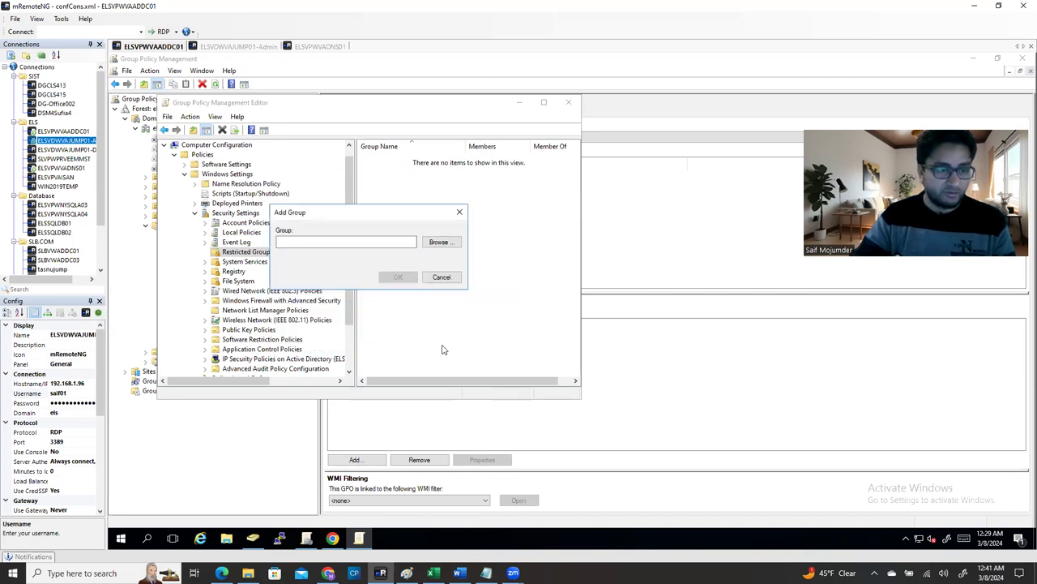
{"action": "left_click", "coordinate": [399, 278]}
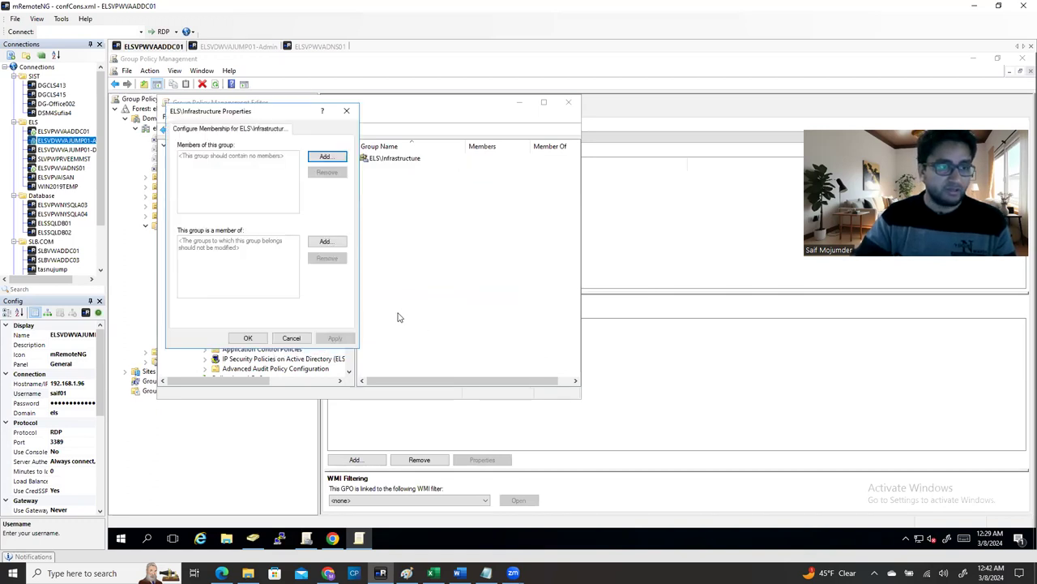
Make ELS\Infrastructure a member of the Administrators group, apply the membership and close the policy editor.
{"action": "left_click_drag", "start_coordinate": [264, 115], "coordinate": [487, 149]}
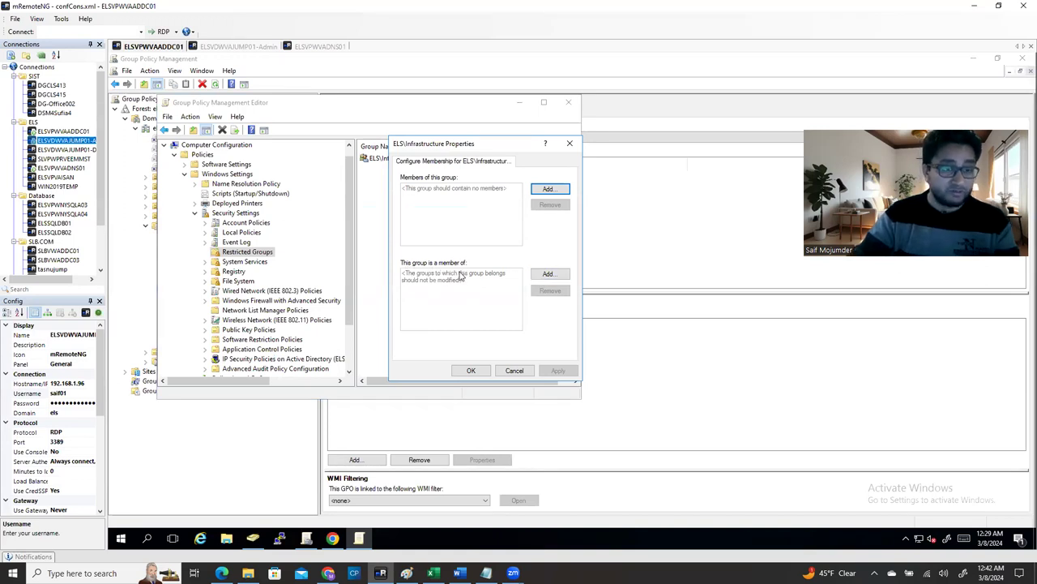
{"action": "left_click", "coordinate": [548, 275]}
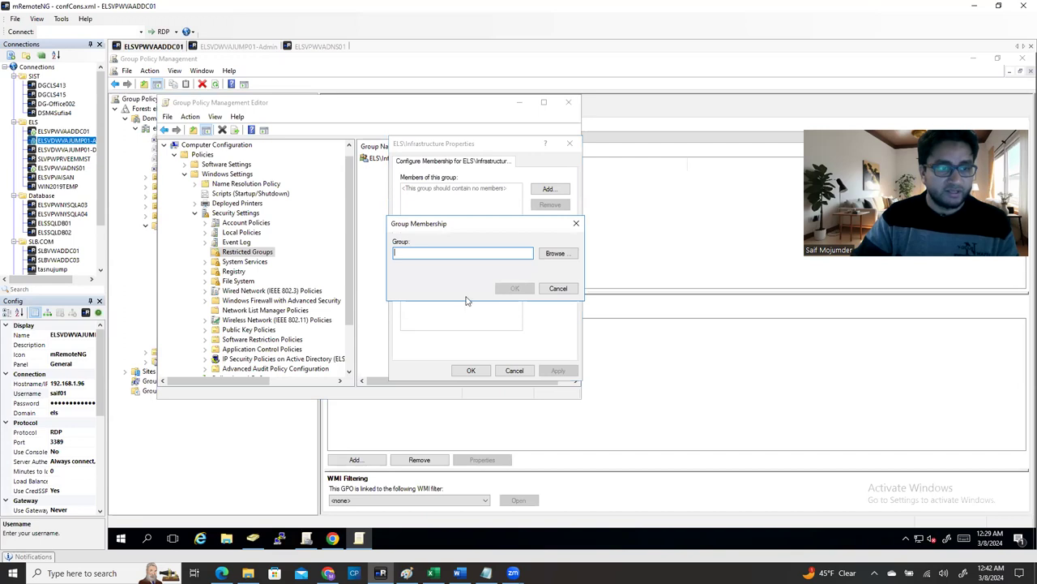
{"action": "left_click", "coordinate": [556, 253]}
{"action": "type", "text": "administ"}
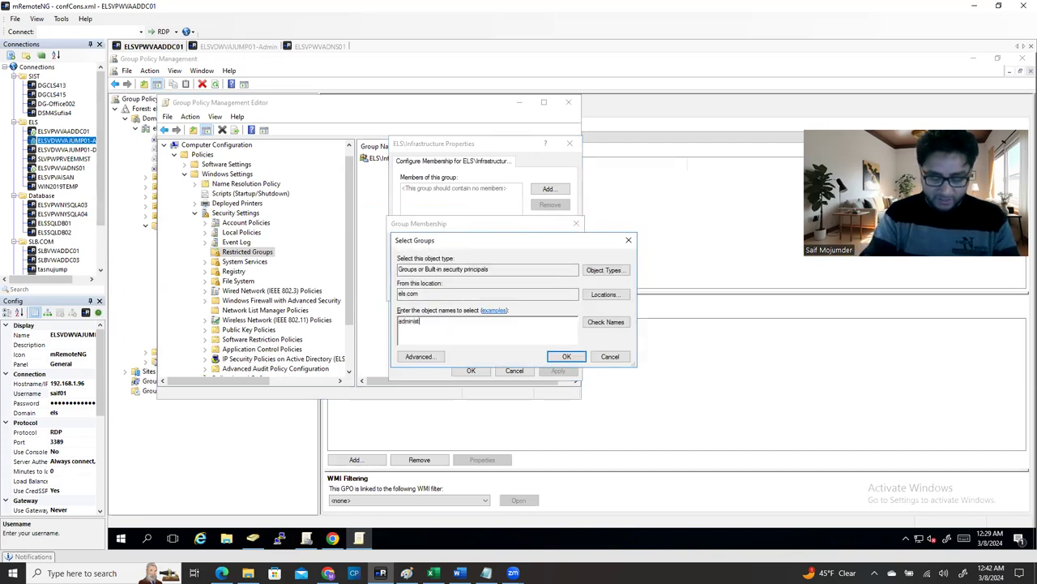
{"action": "type", "text": "rators"}
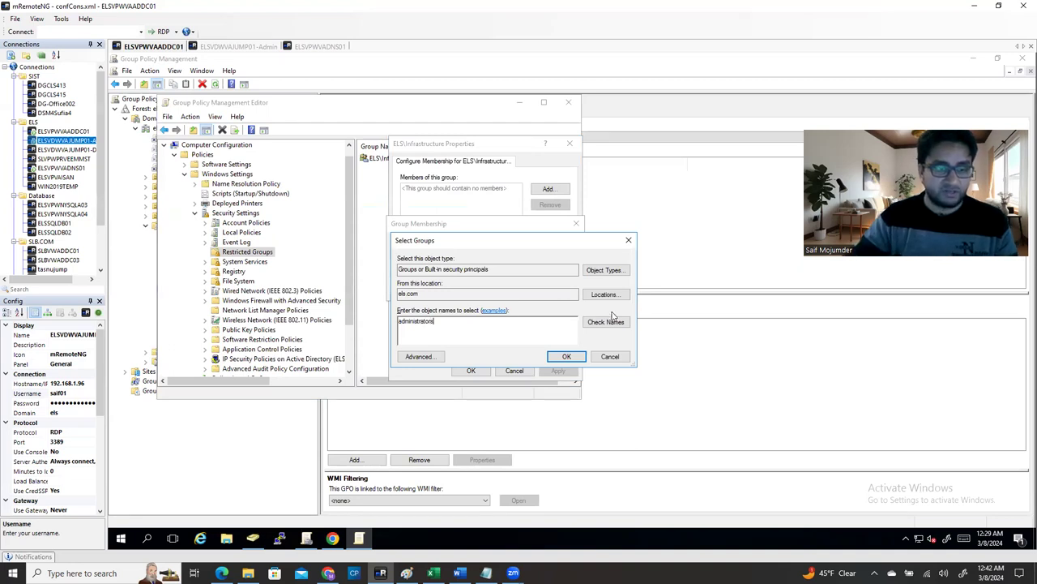
{"action": "left_click", "coordinate": [610, 322]}
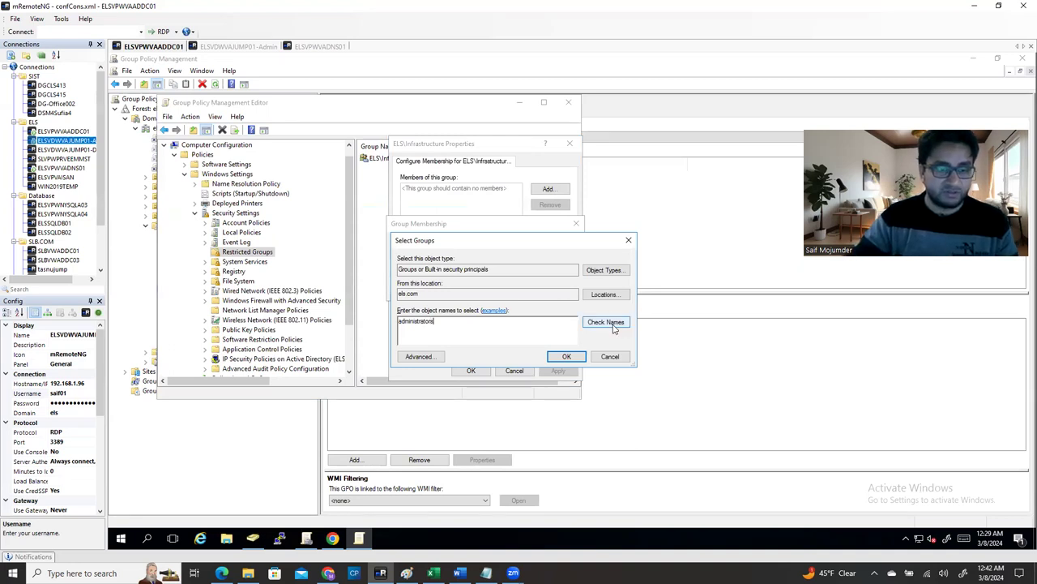
{"action": "left_click", "coordinate": [565, 361]}
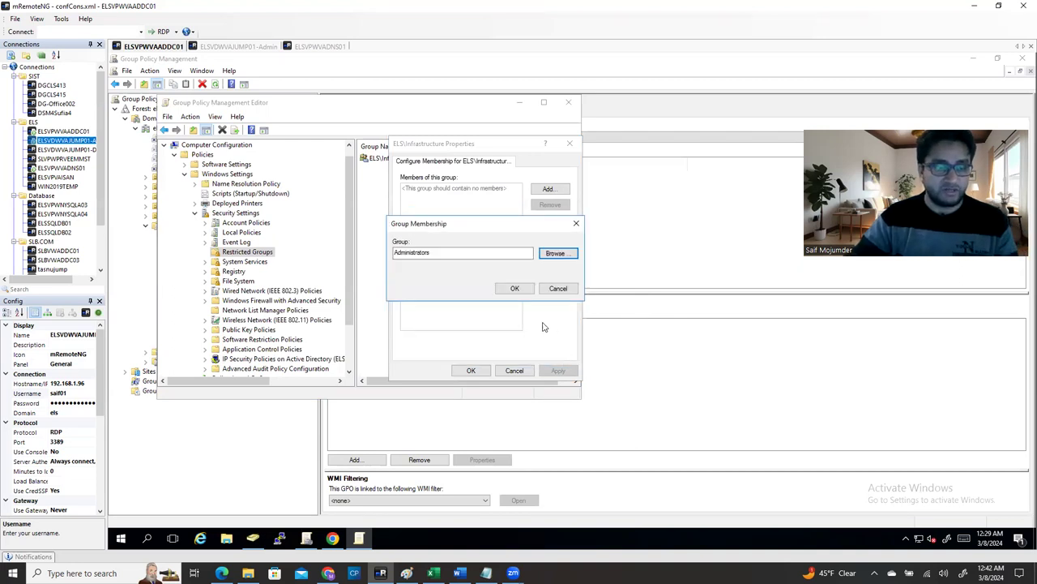
{"action": "left_click", "coordinate": [515, 290]}
{"action": "left_click", "coordinate": [558, 371]}
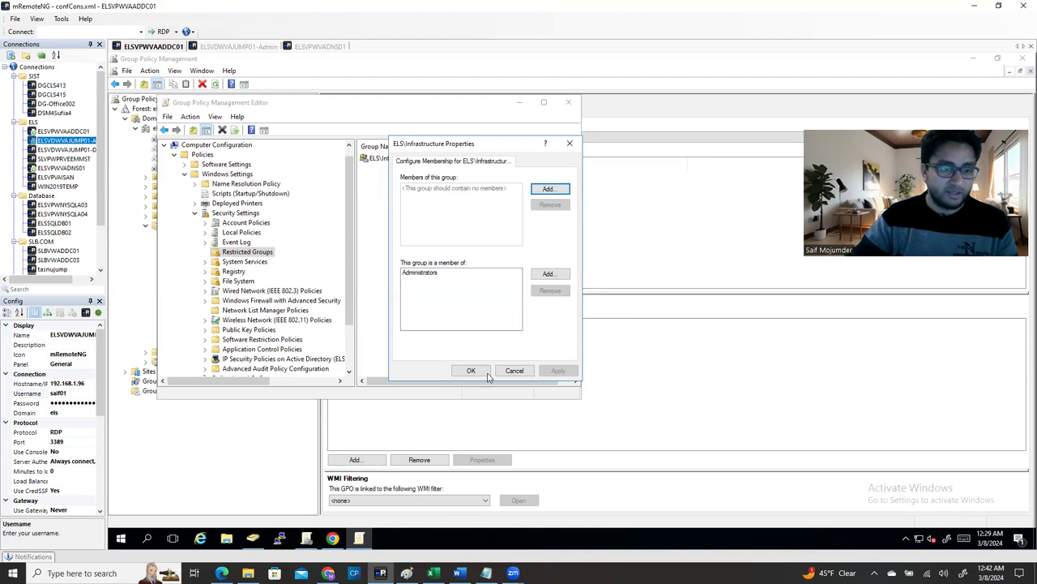
{"action": "left_click", "coordinate": [470, 371]}
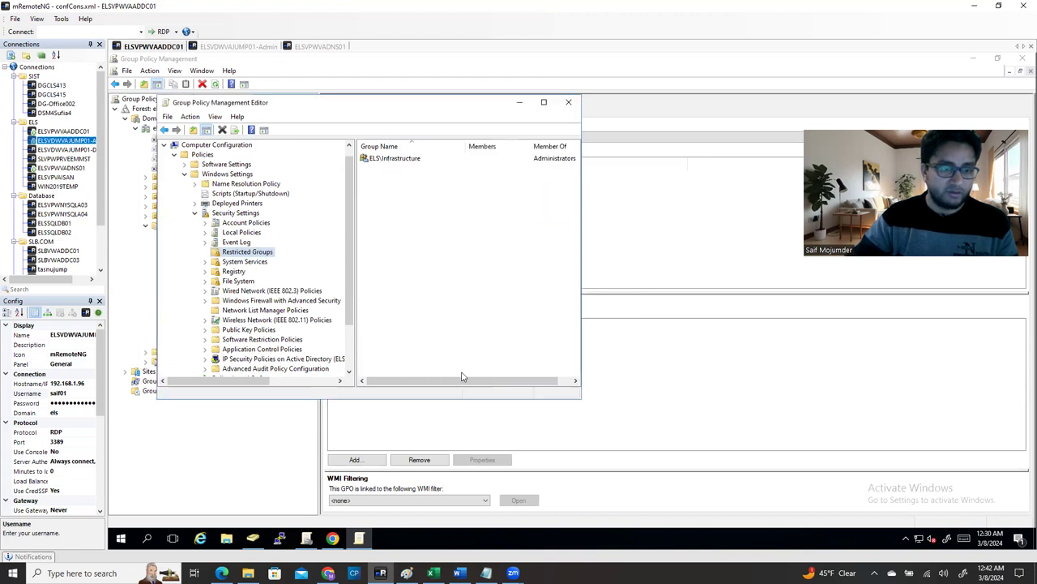
{"action": "left_click", "coordinate": [568, 102]}
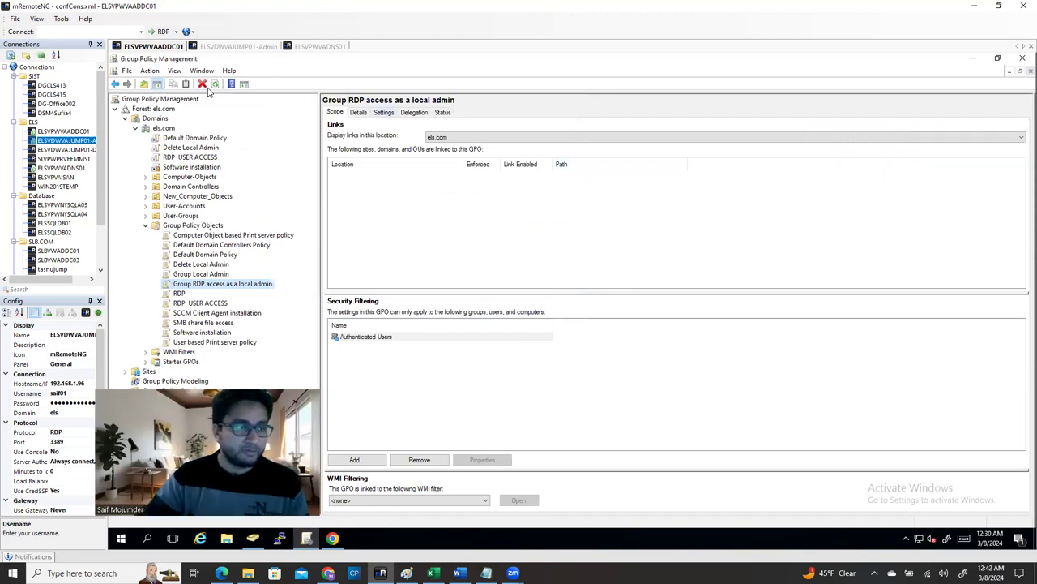
Review the settings report of "Group RDP access as a local admin", checking the Restricted Groups entry and its membership.
{"action": "left_click", "coordinate": [385, 112]}
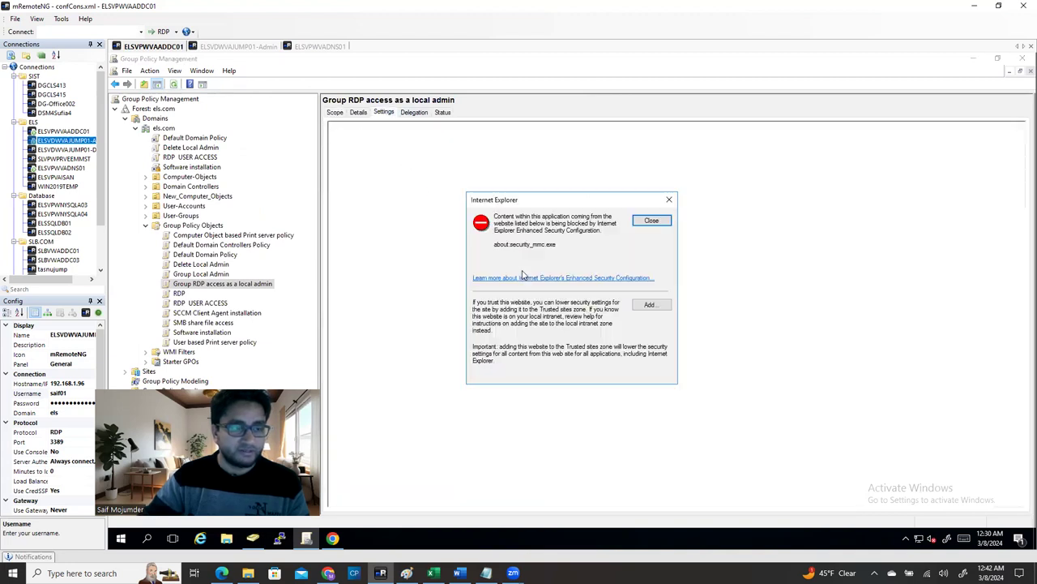
{"action": "left_click", "coordinate": [654, 224]}
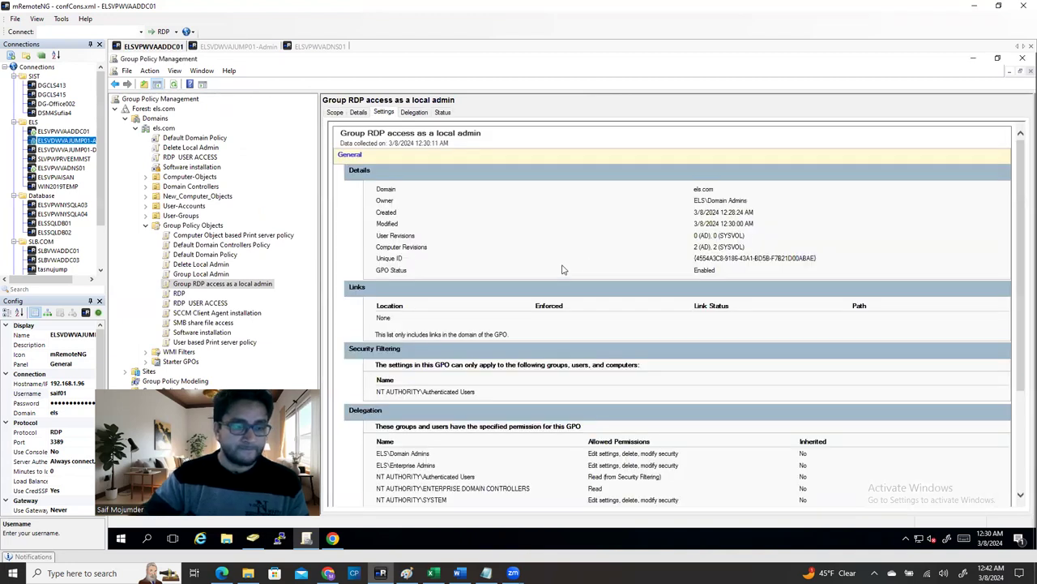
{"action": "scroll", "coordinate": [618, 364], "scroll_direction": "down", "scroll_amount": 3}
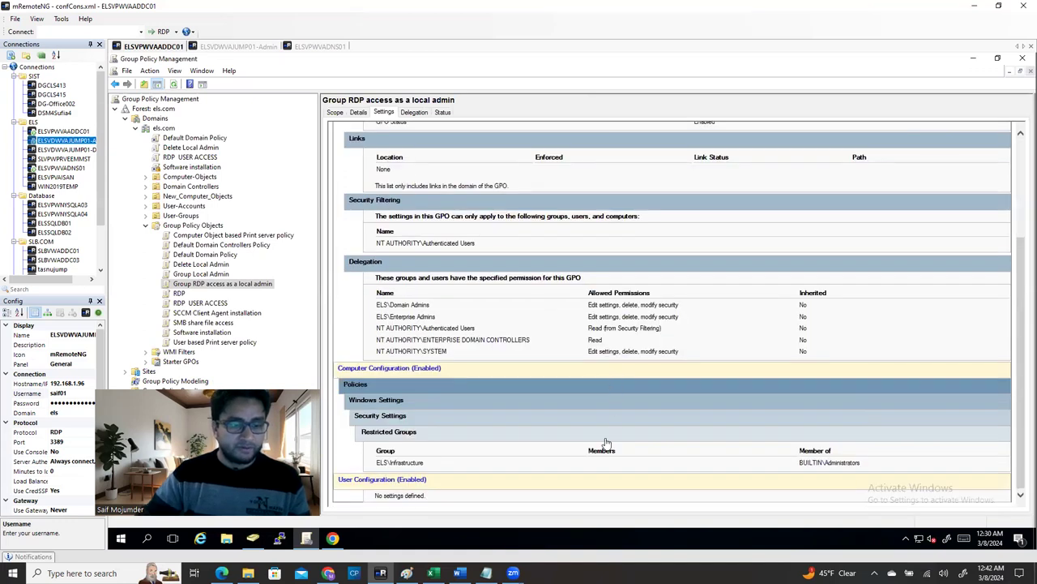
{"action": "double_click", "coordinate": [390, 464]}
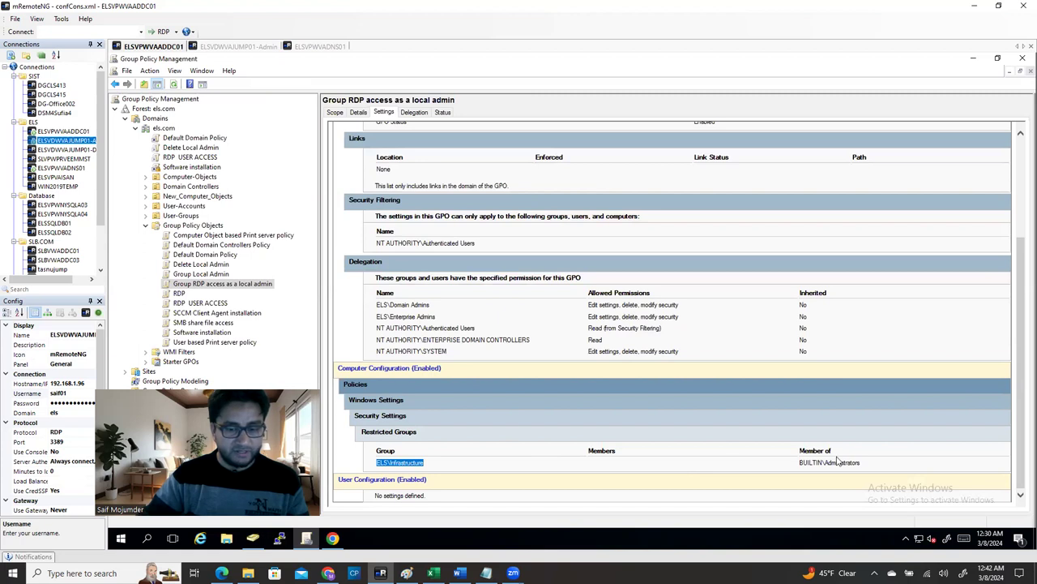
{"action": "mouse_move", "coordinate": [801, 463]}
{"action": "left_mouse_down"}
{"action": "mouse_move", "coordinate": [873, 463]}
{"action": "mouse_move", "coordinate": [784, 465]}
{"action": "left_mouse_up"}
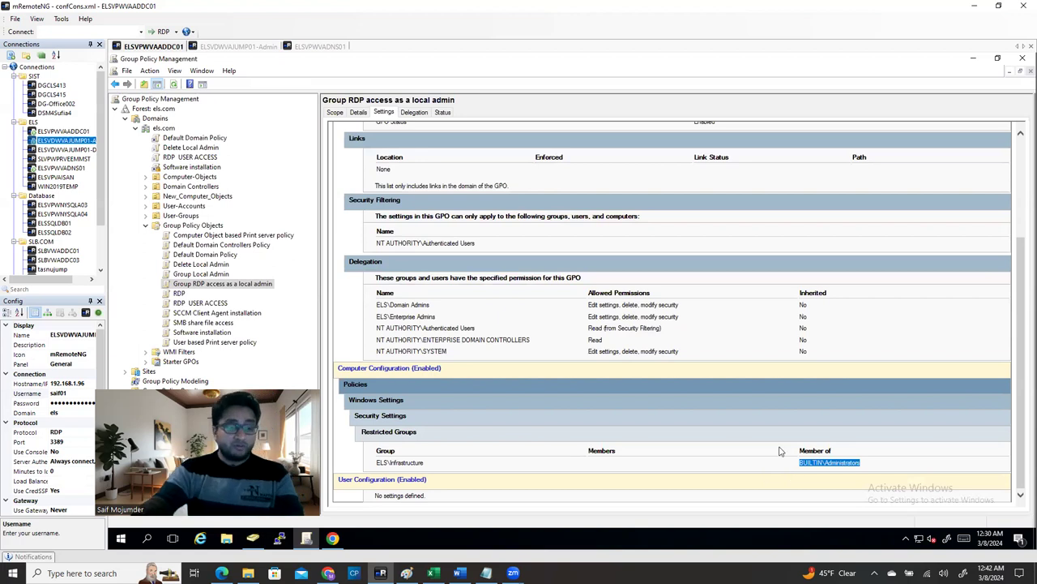
{"action": "left_click", "coordinate": [406, 461]}
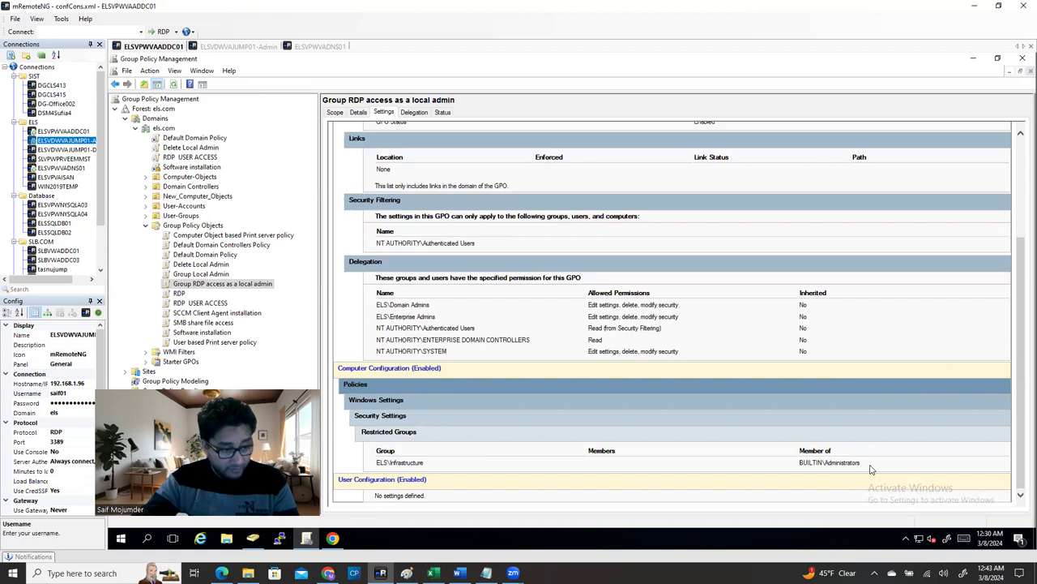
{"action": "left_click_drag", "start_coordinate": [865, 467], "coordinate": [796, 467]}
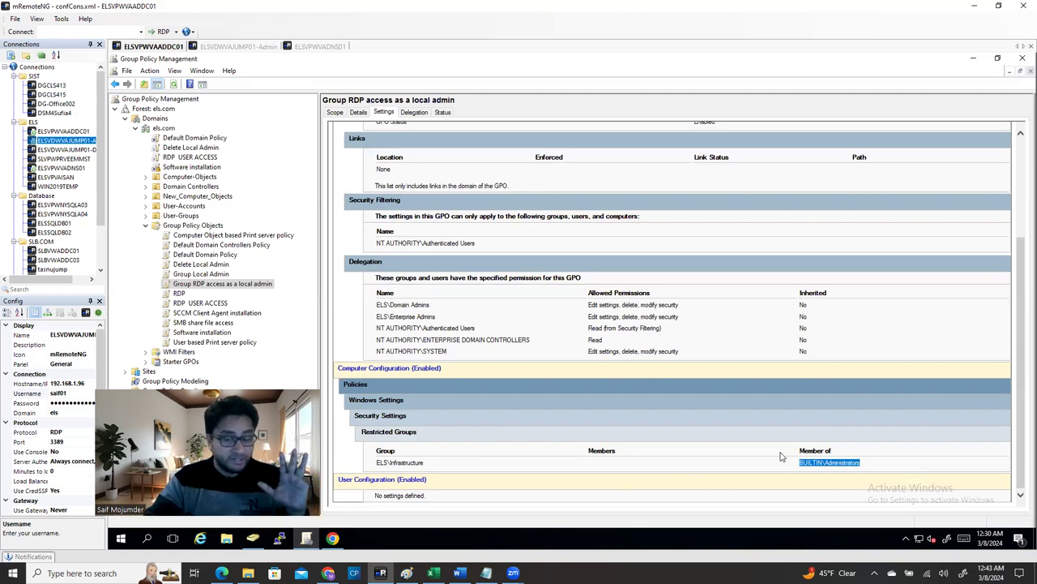
{"action": "left_click_drag", "start_coordinate": [432, 466], "coordinate": [385, 463]}
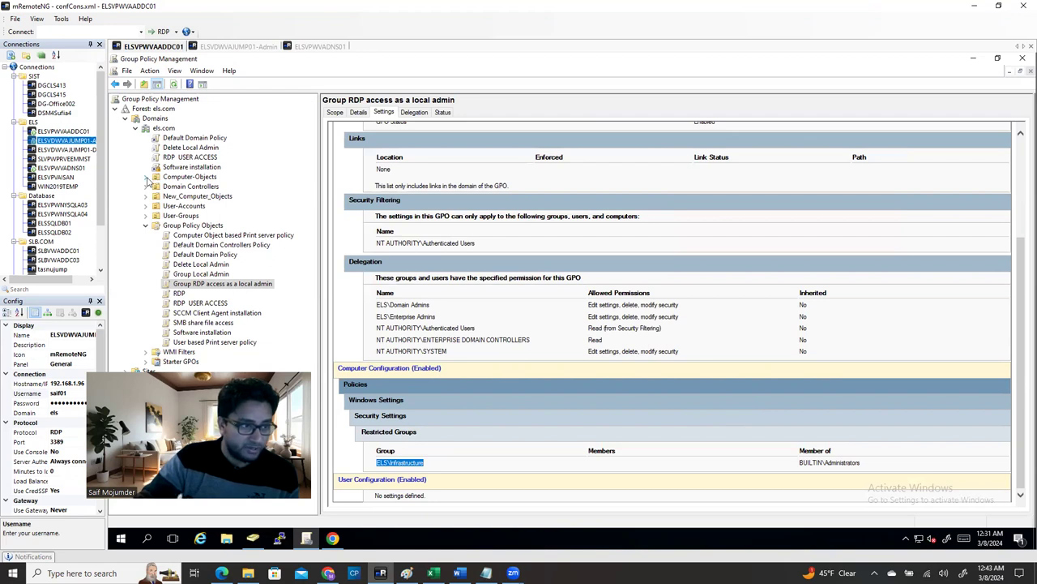
Delete the Group Local Admin policy link from the Computer-Objects organizational unit.
{"action": "left_click", "coordinate": [146, 176]}
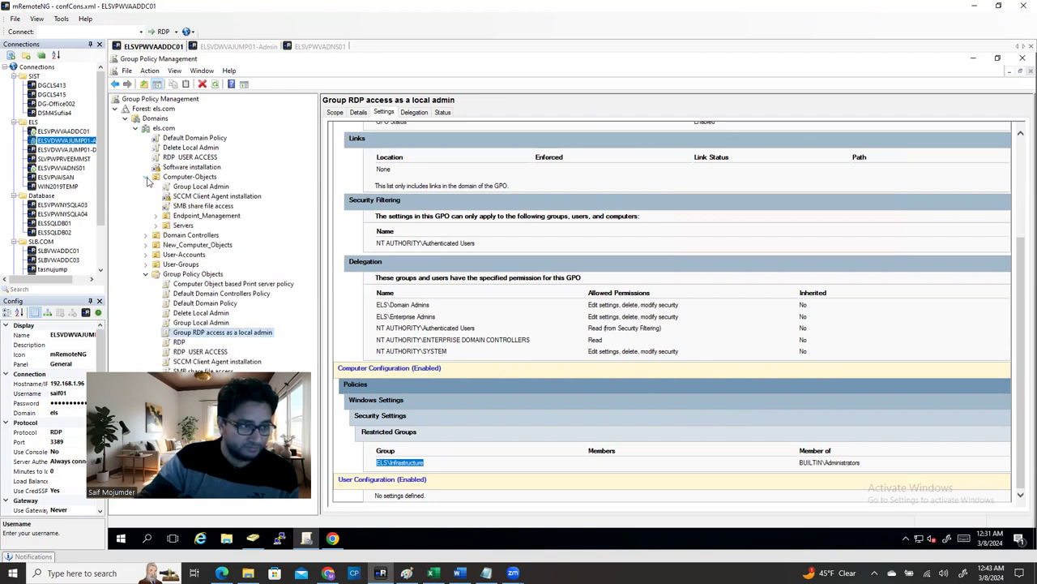
{"action": "left_click", "coordinate": [204, 191]}
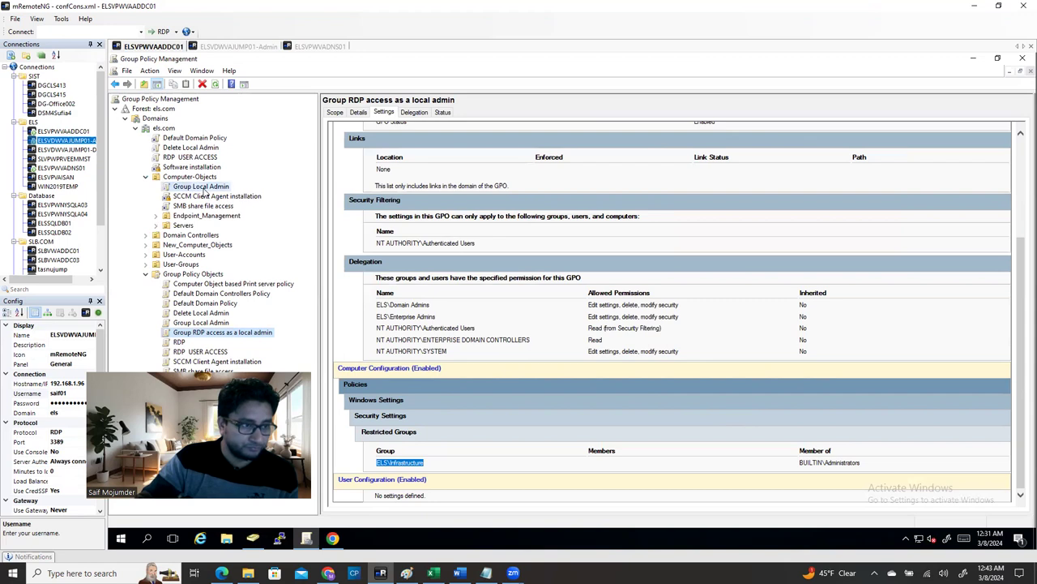
{"action": "left_click", "coordinate": [652, 319]}
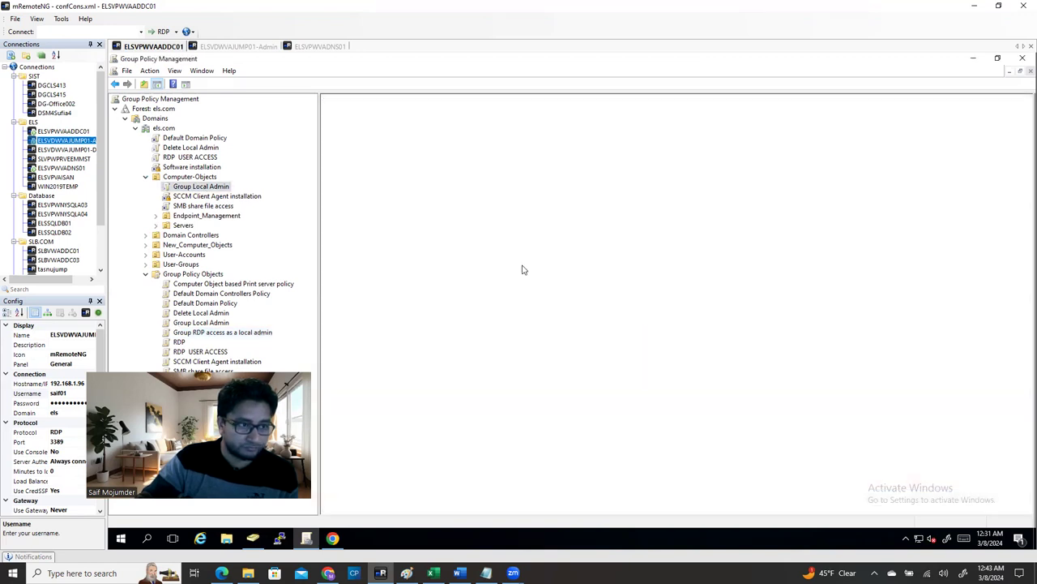
{"action": "right_click", "coordinate": [198, 189]}
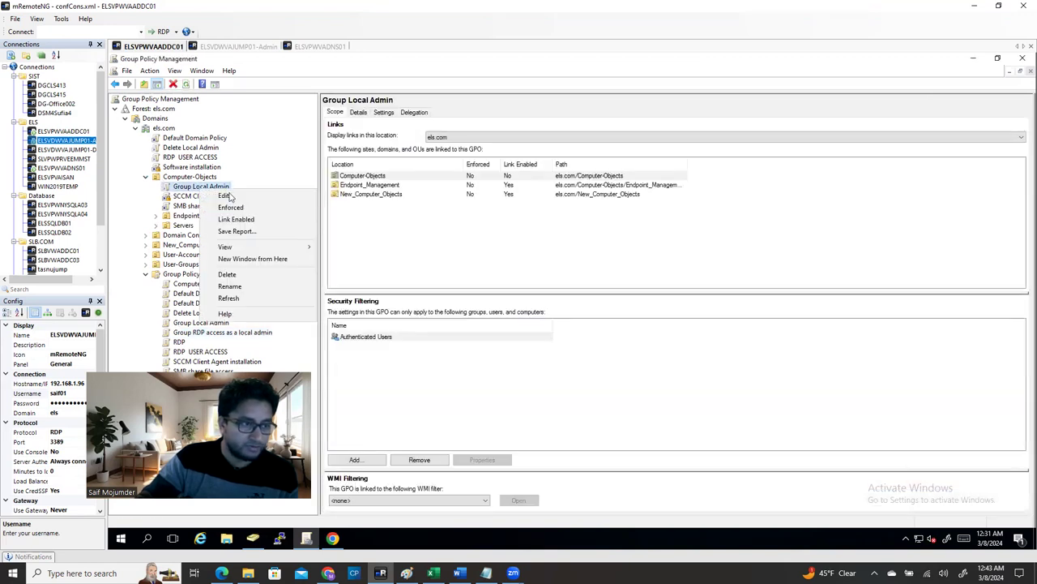
{"action": "left_click", "coordinate": [246, 275]}
{"action": "left_click", "coordinate": [561, 318]}
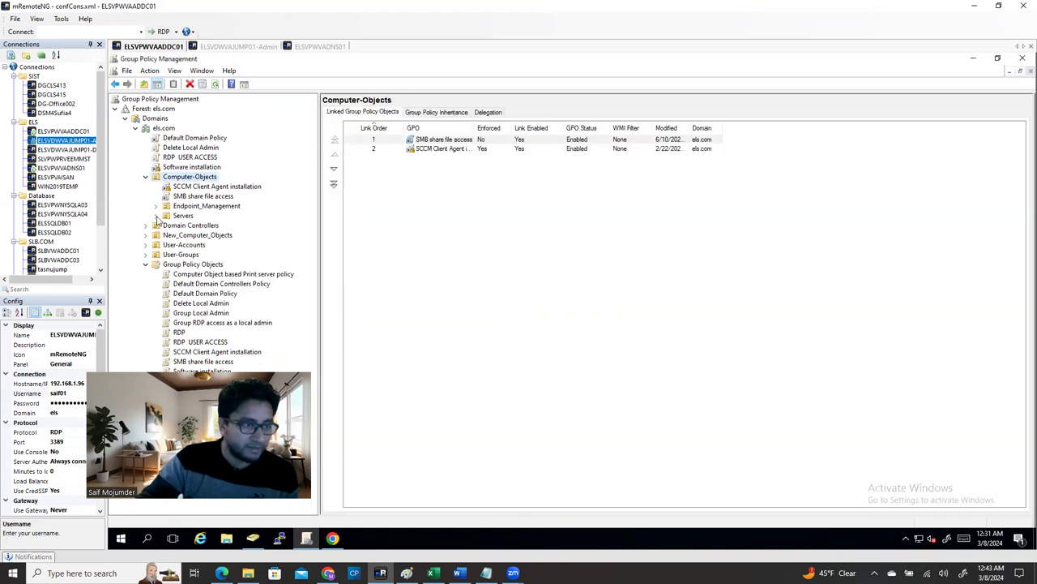
Expand Servers and NY-Datacenter and check the policies linked to the Servers, Computer-Objects and Endpoint_Management organizational units.
{"action": "left_click", "coordinate": [156, 216]}
{"action": "left_click", "coordinate": [166, 225]}
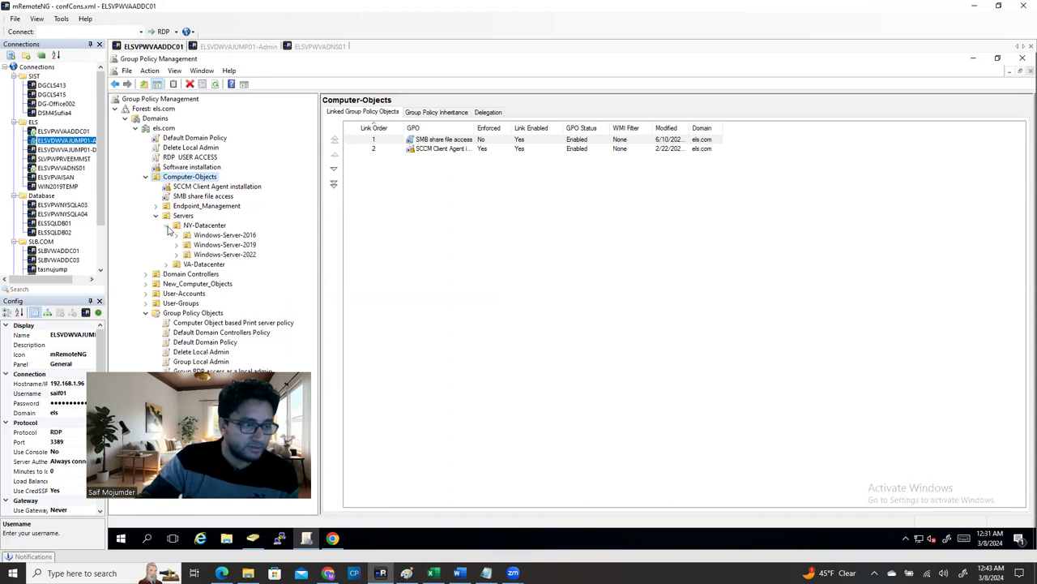
{"action": "left_click", "coordinate": [190, 218]}
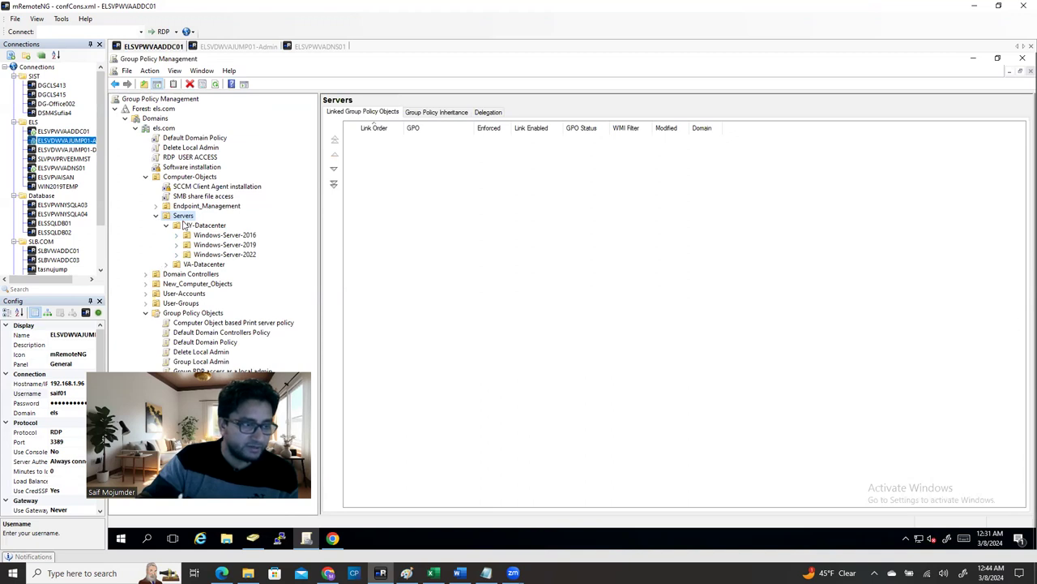
{"action": "left_click", "coordinate": [195, 179]}
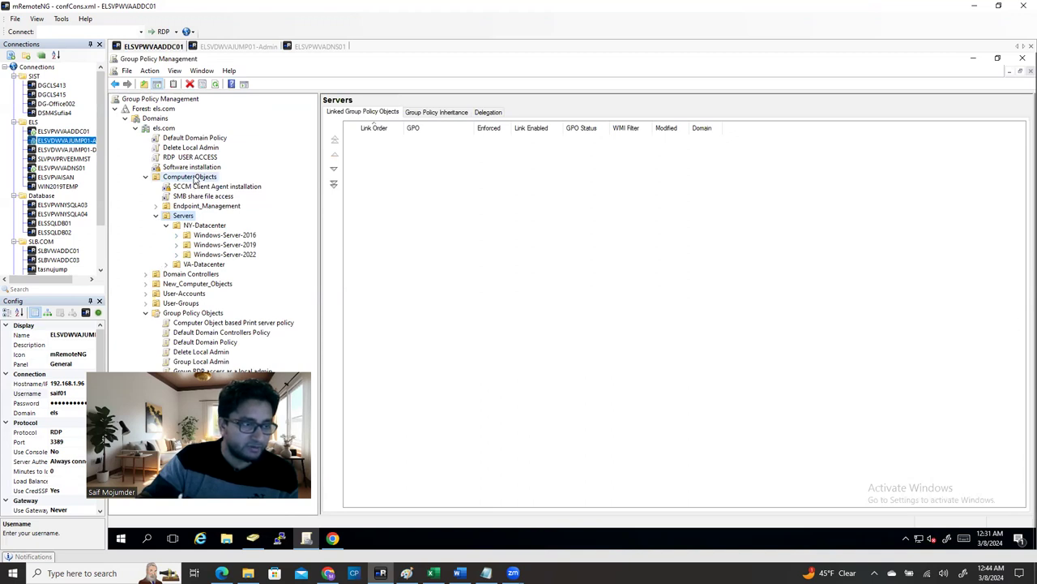
{"action": "right_click", "coordinate": [201, 179]}
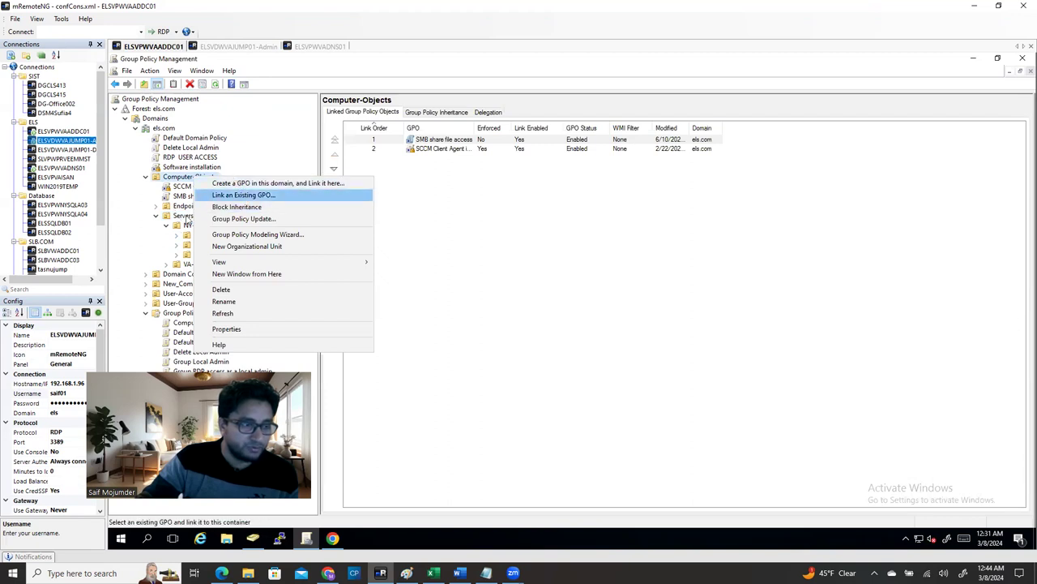
{"action": "left_click", "coordinate": [184, 218]}
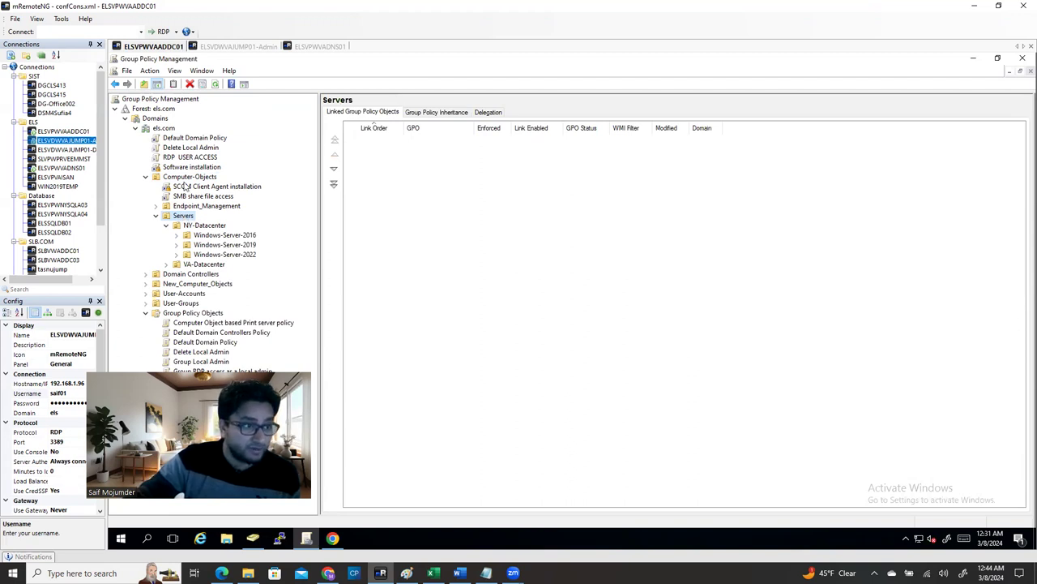
{"action": "left_click", "coordinate": [193, 206]}
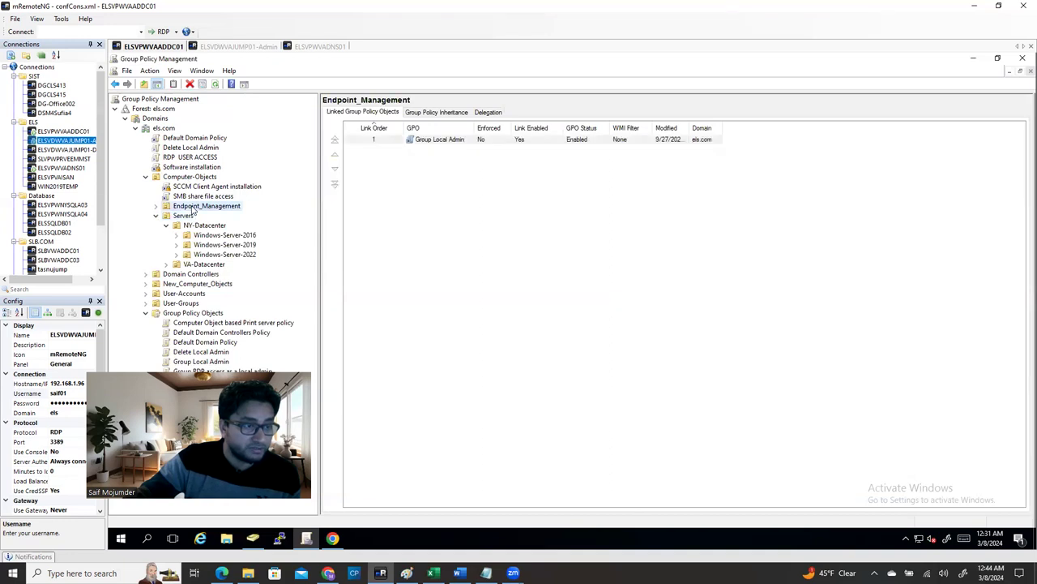
Expand Endpoint_Management, Workstations and VA-Datacenter, and check the policies linked to the Servers organizational unit.
{"action": "left_click", "coordinate": [156, 207]}
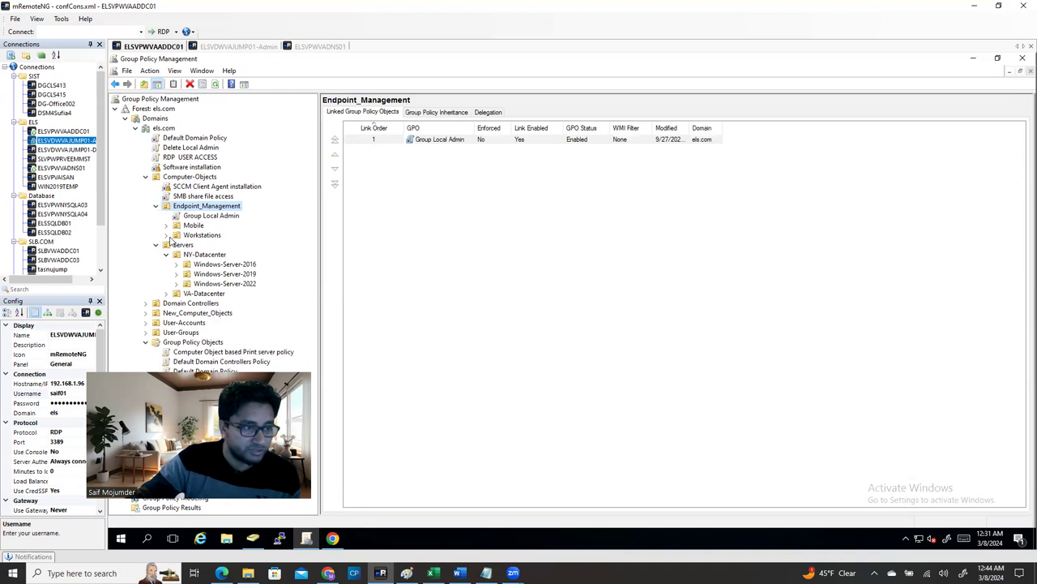
{"action": "left_click", "coordinate": [166, 235]}
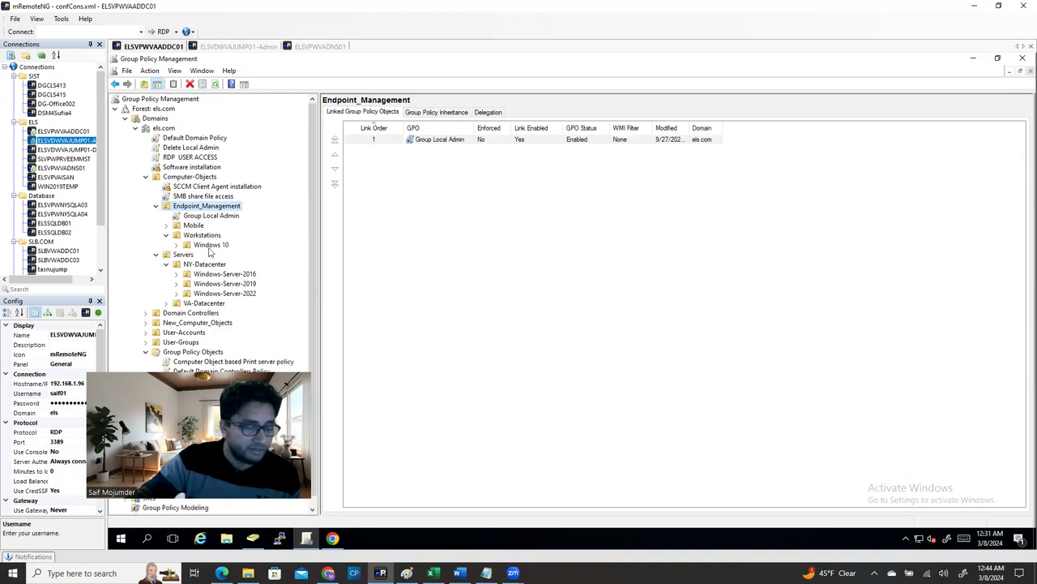
{"action": "left_click", "coordinate": [183, 254]}
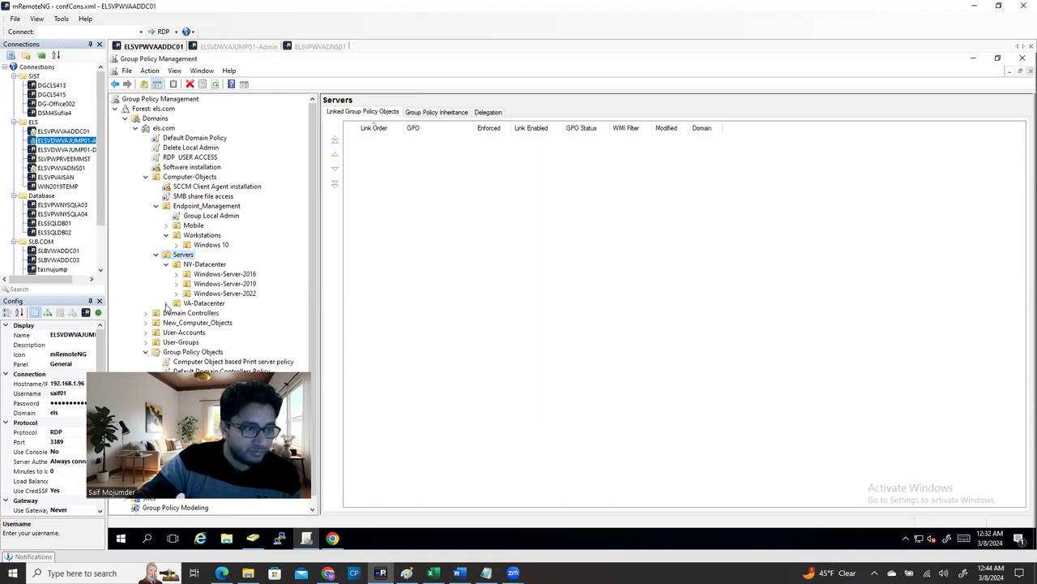
{"action": "left_click", "coordinate": [166, 303]}
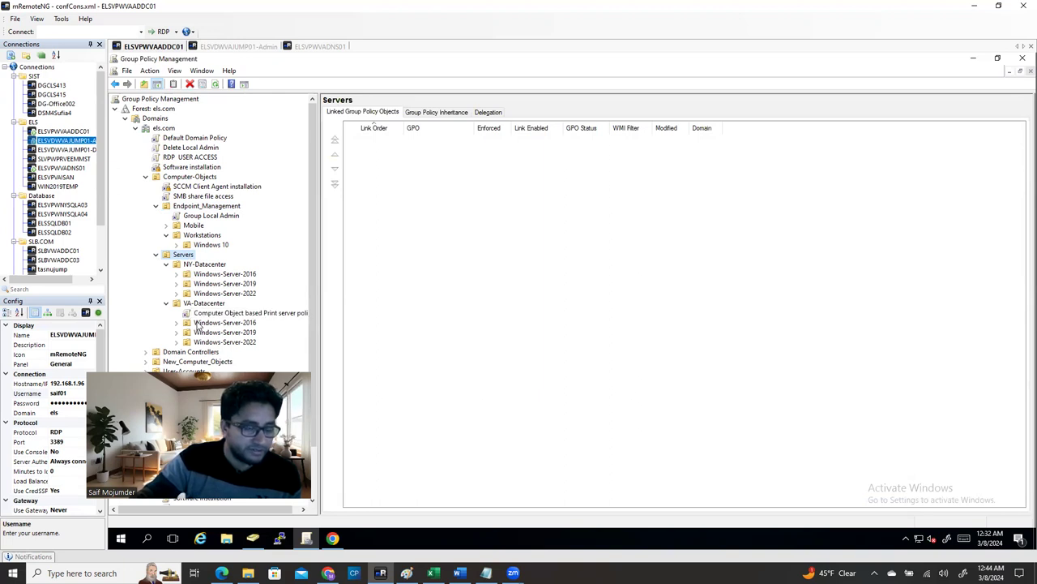
Disable the Computer Object based Print server policy link on the VA-Datacenter organizational unit and check its link status.
{"action": "right_click", "coordinate": [210, 313]}
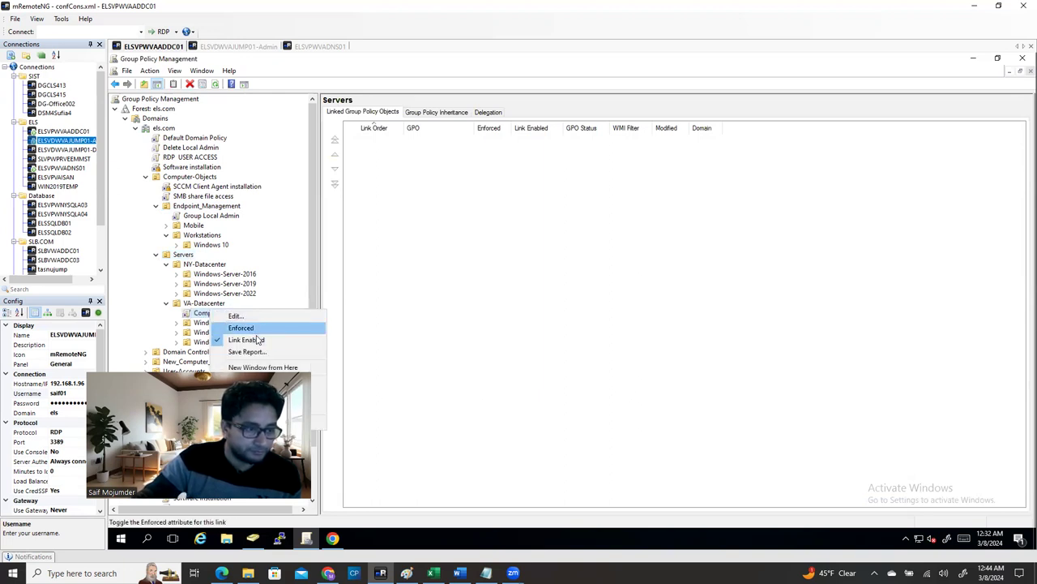
{"action": "key", "text": "Escape"}
{"action": "right_click", "coordinate": [211, 315]}
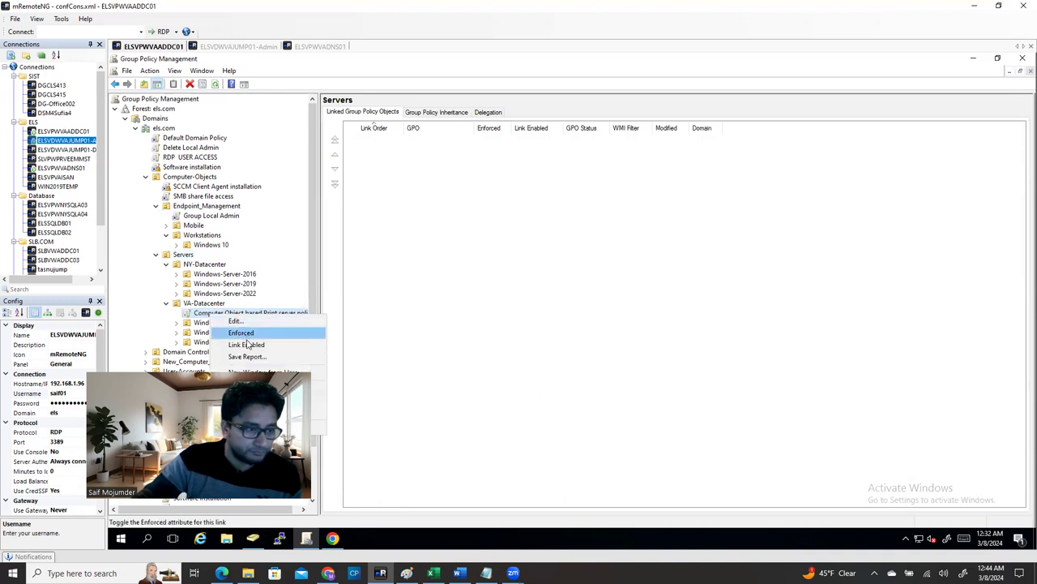
{"action": "left_click", "coordinate": [203, 315]}
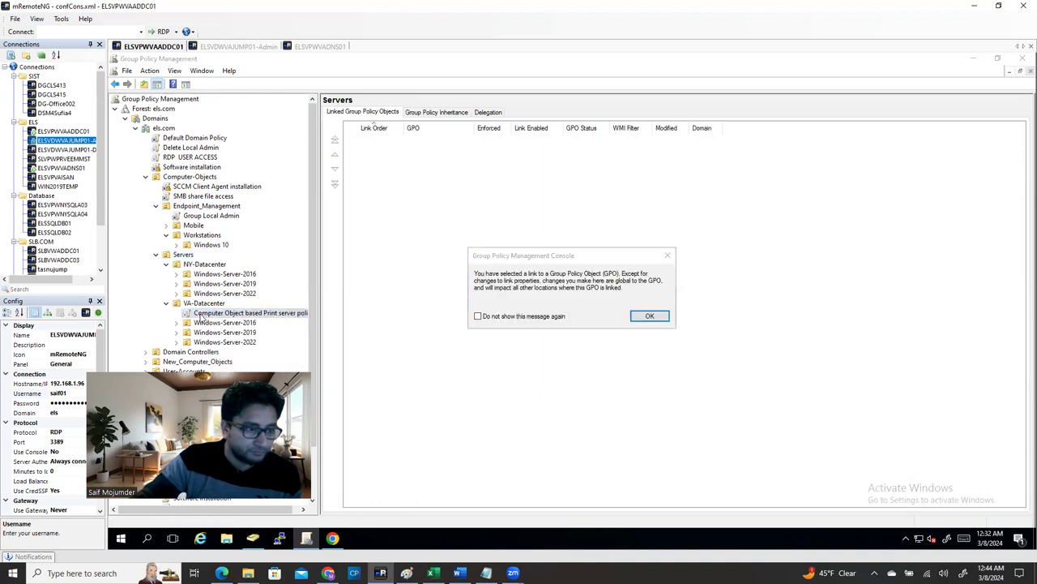
{"action": "key", "text": "Return"}
{"action": "right_click", "coordinate": [244, 317]}
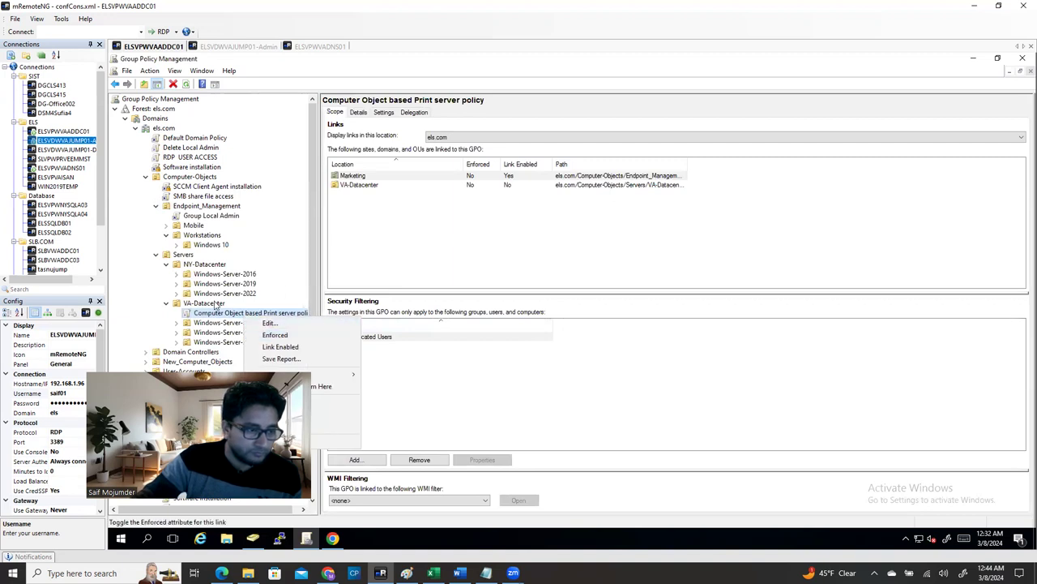
{"action": "left_click", "coordinate": [216, 305]}
Link the existing "Group RDP access as a local admin" policy to the Servers organizational unit.
{"action": "right_click", "coordinate": [209, 304]}
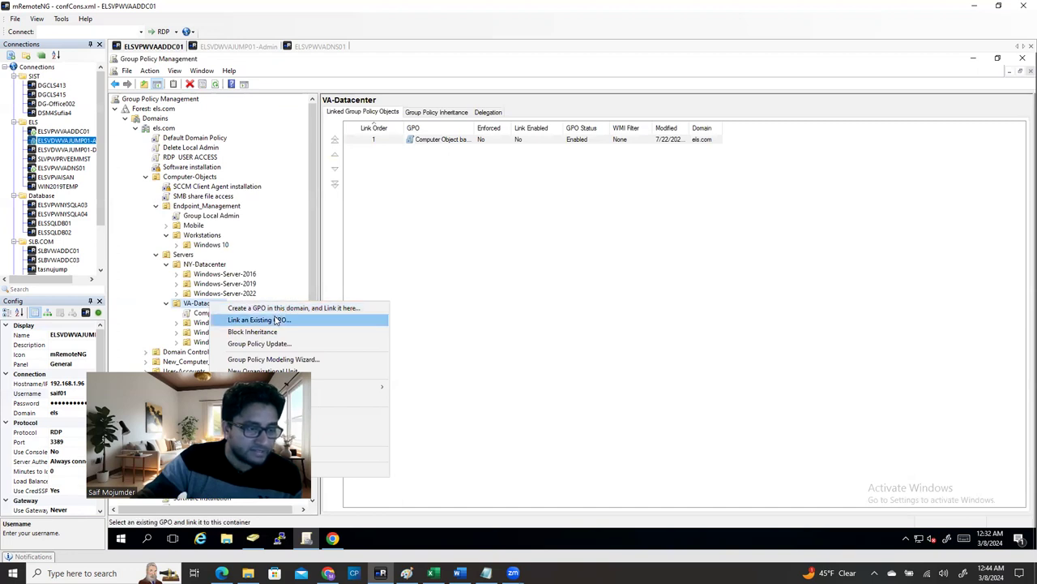
{"action": "left_click", "coordinate": [251, 264]}
{"action": "left_click", "coordinate": [183, 255]}
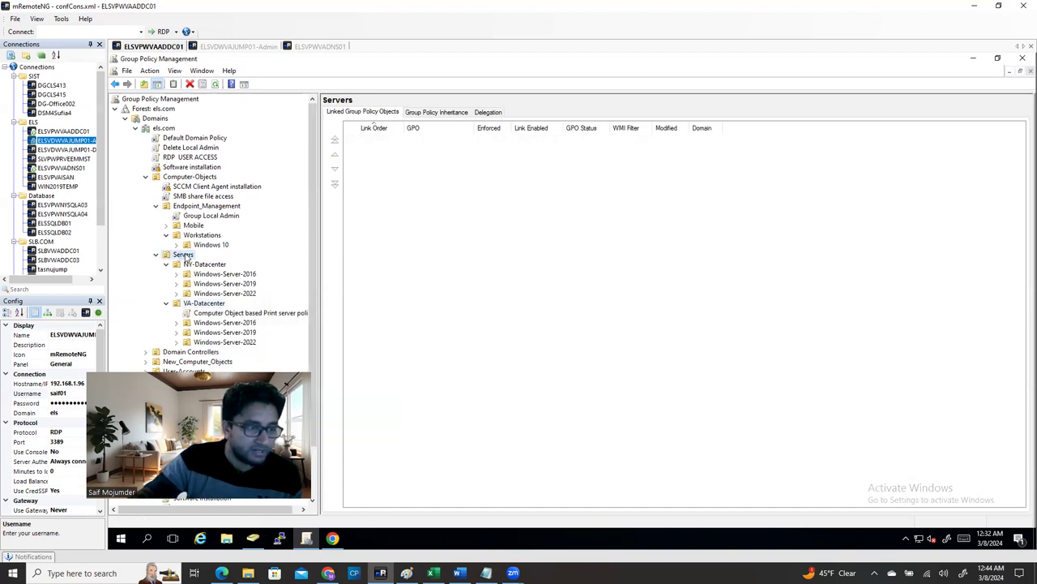
{"action": "right_click", "coordinate": [185, 258]}
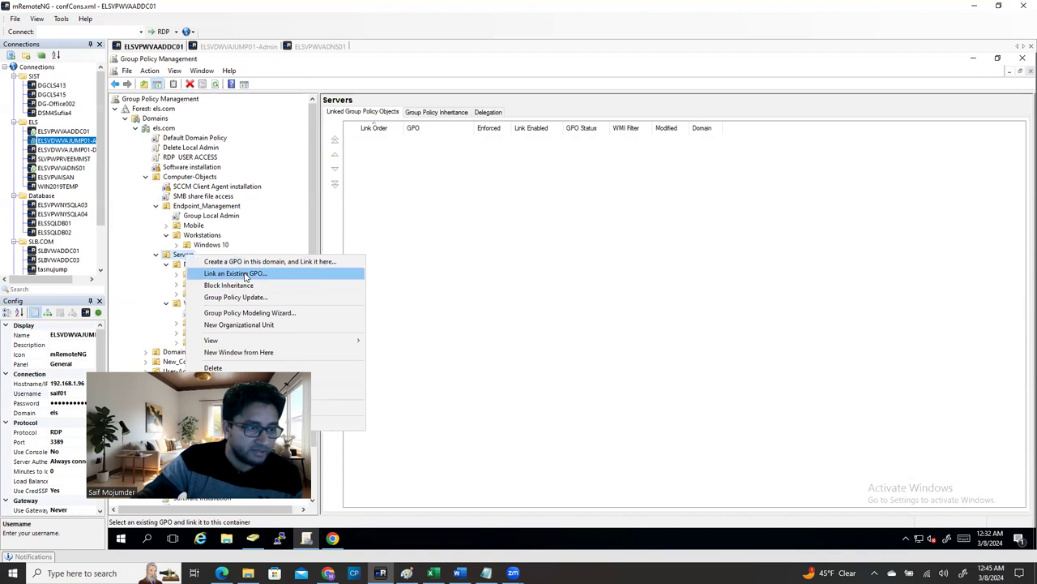
{"action": "left_click", "coordinate": [235, 273]}
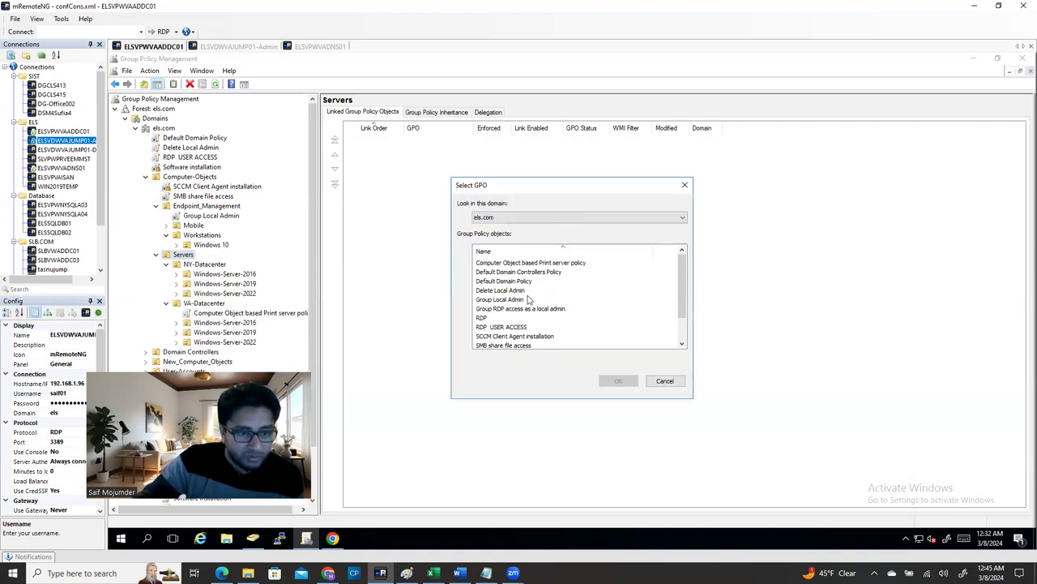
{"action": "left_click", "coordinate": [522, 310]}
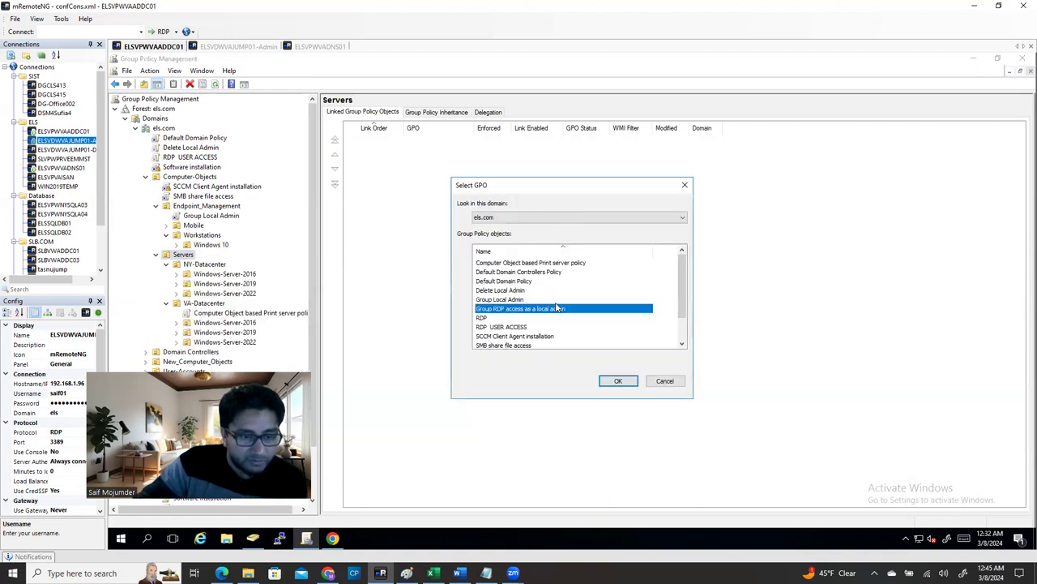
{"action": "left_click", "coordinate": [616, 380]}
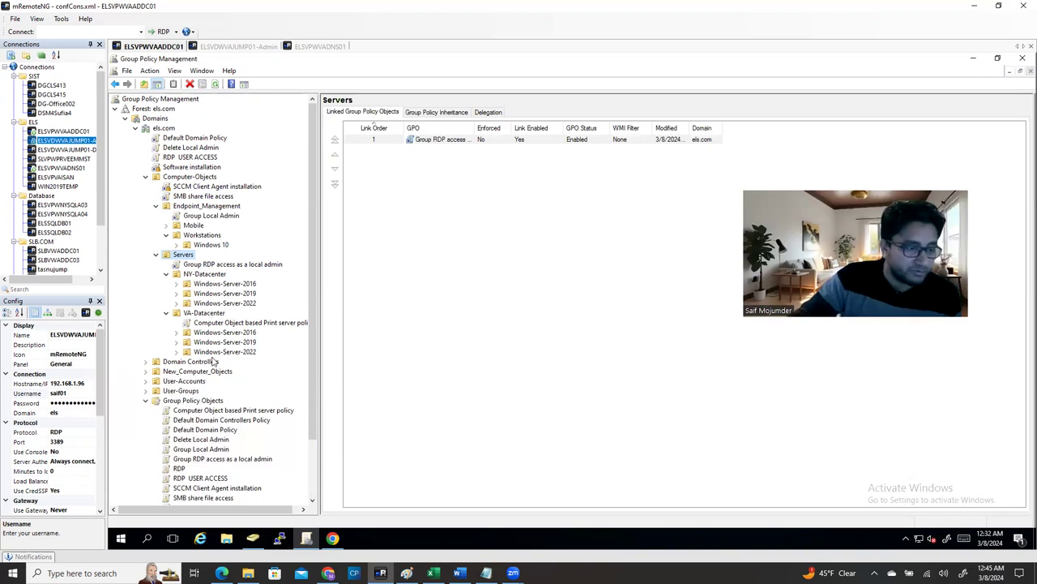
Switch to Active Directory Users and Computers and view the computers in the Development unit under VA-Datacenter's Windows-Server-2019.
{"action": "left_click", "coordinate": [253, 539]}
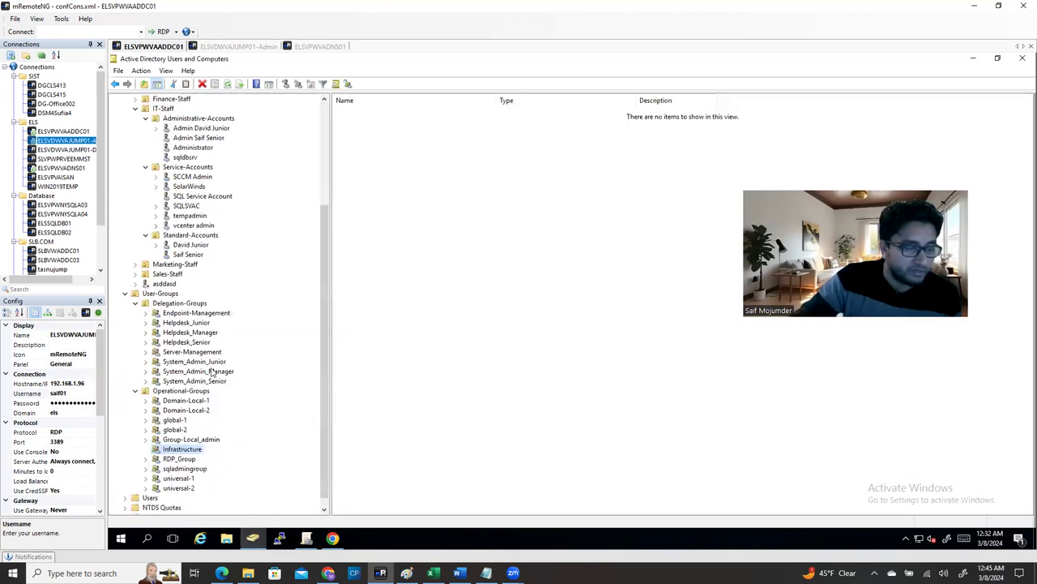
{"action": "scroll", "coordinate": [209, 301], "scroll_direction": "up", "scroll_amount": 5}
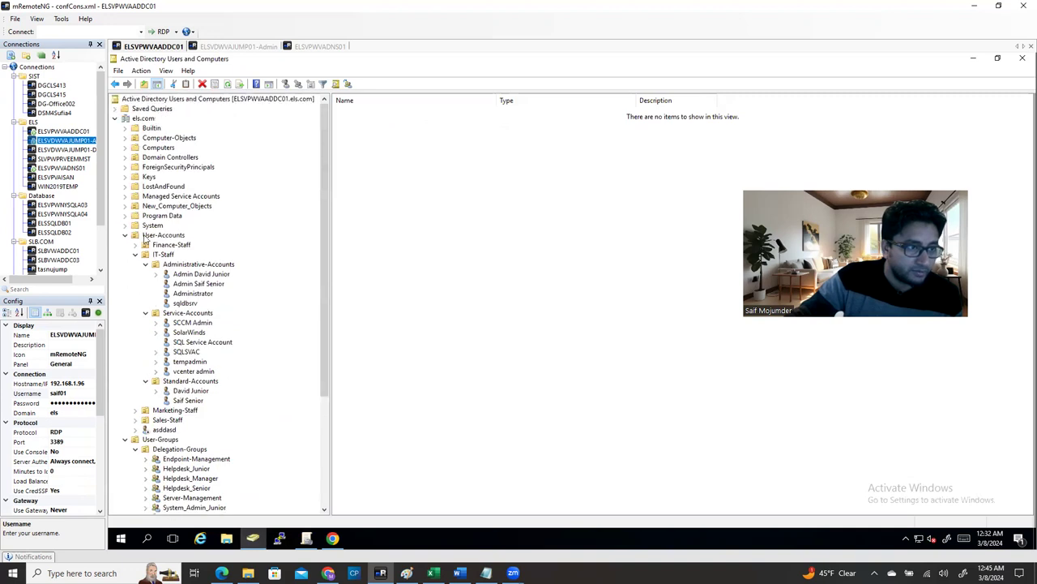
{"action": "left_click", "coordinate": [126, 138]}
{"action": "left_click", "coordinate": [135, 158]}
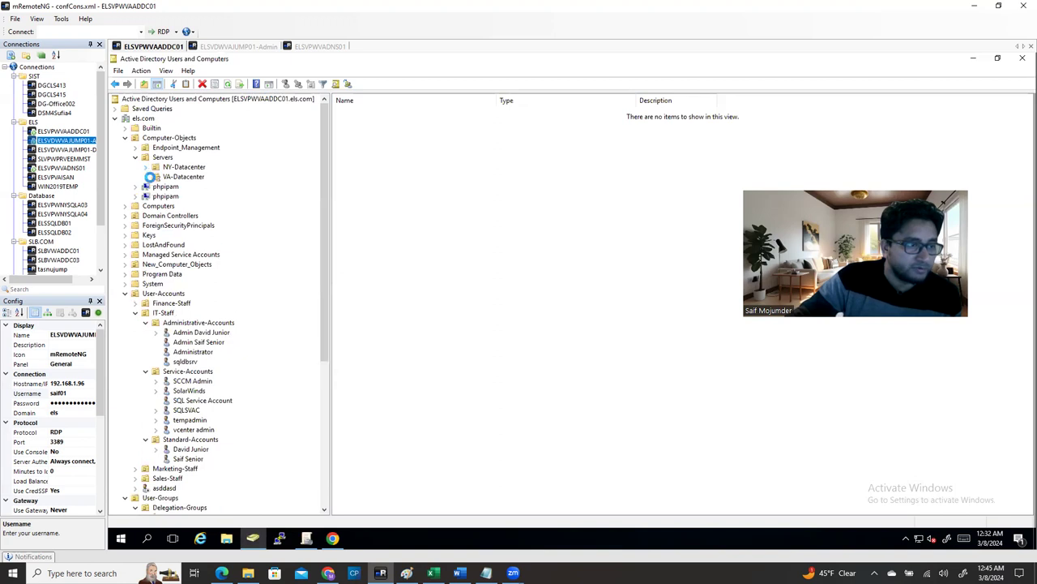
{"action": "left_click", "coordinate": [146, 177]}
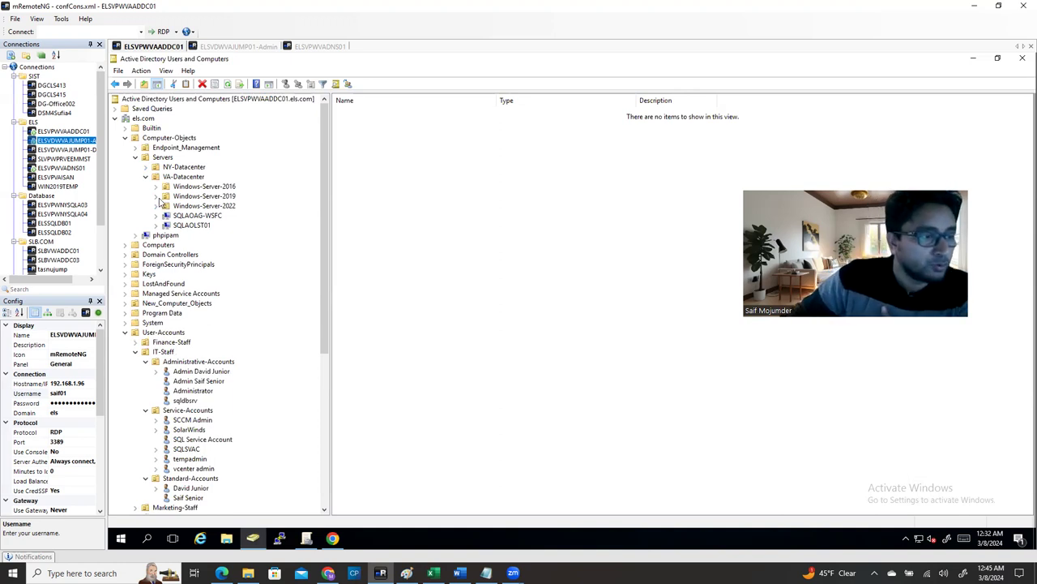
{"action": "left_click", "coordinate": [156, 197]}
{"action": "left_click", "coordinate": [167, 206]}
{"action": "left_click", "coordinate": [208, 206]}
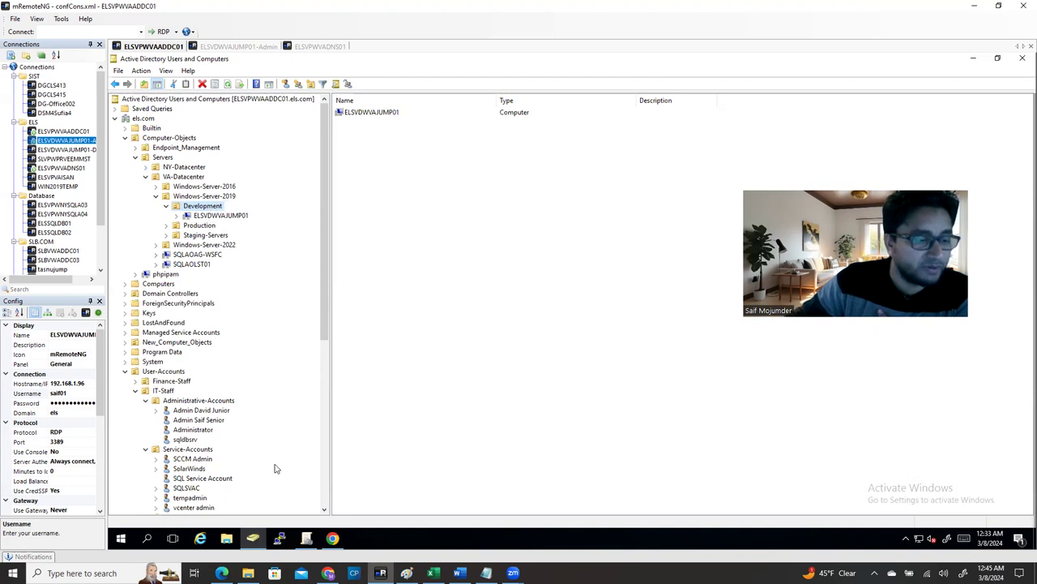
Switch to Group Policy Management, refresh the els.com domain and expand Computer-Objects down to Servers.
{"action": "left_click", "coordinate": [306, 538]}
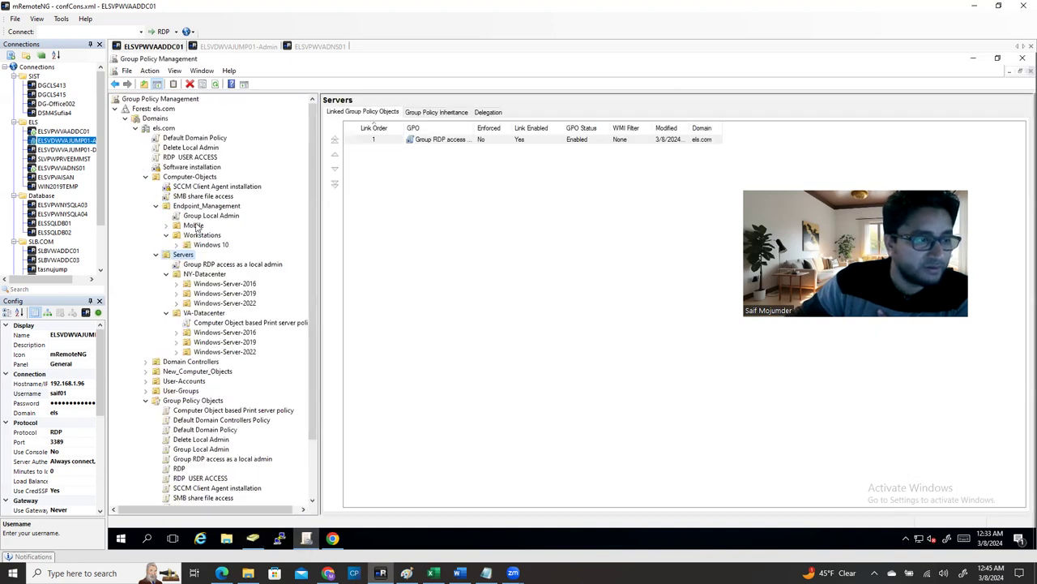
{"action": "left_click", "coordinate": [163, 128]}
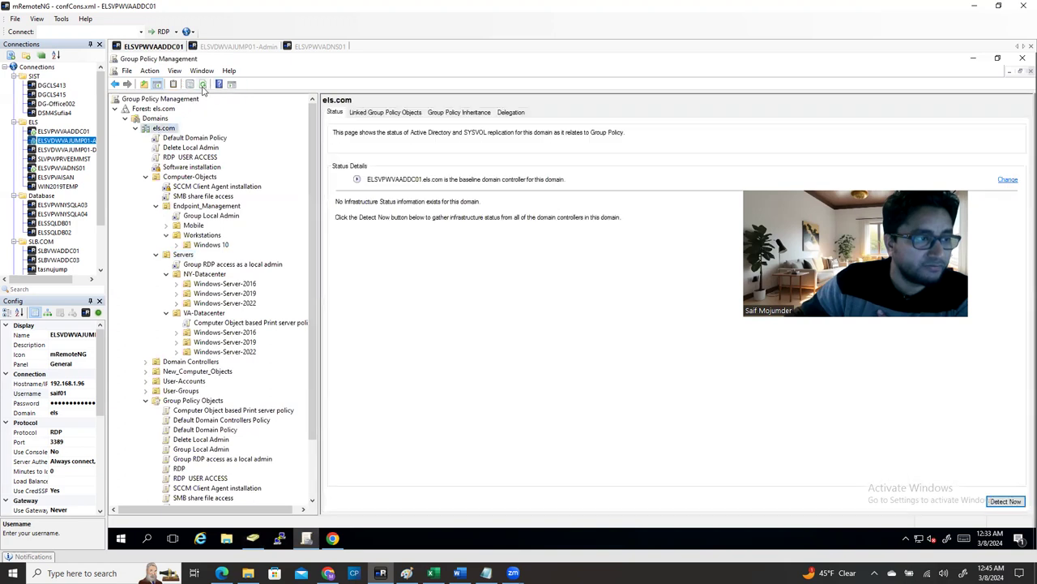
{"action": "left_click", "coordinate": [202, 84]}
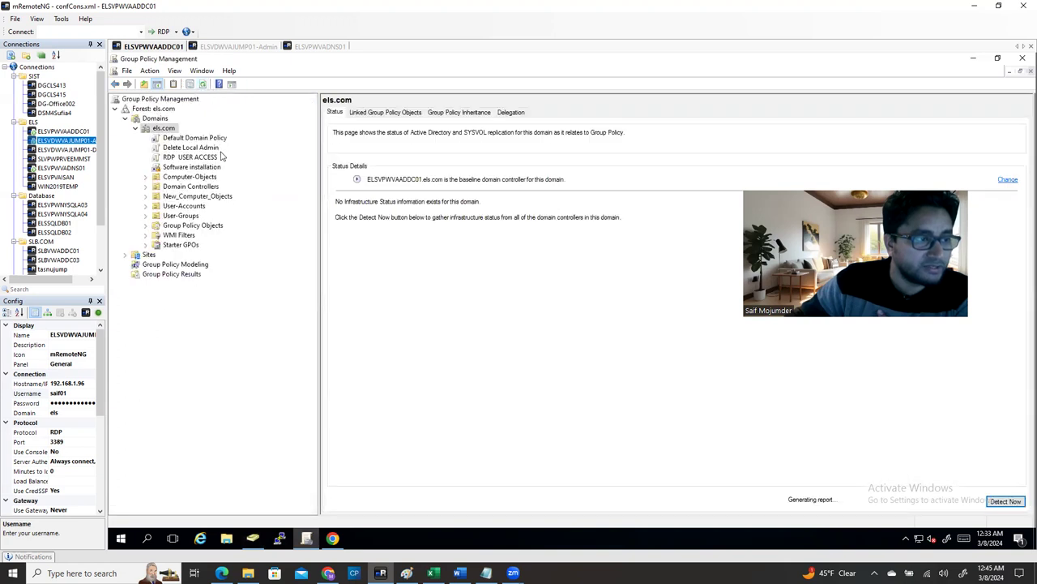
{"action": "left_click", "coordinate": [145, 177]}
{"action": "left_click", "coordinate": [156, 216]}
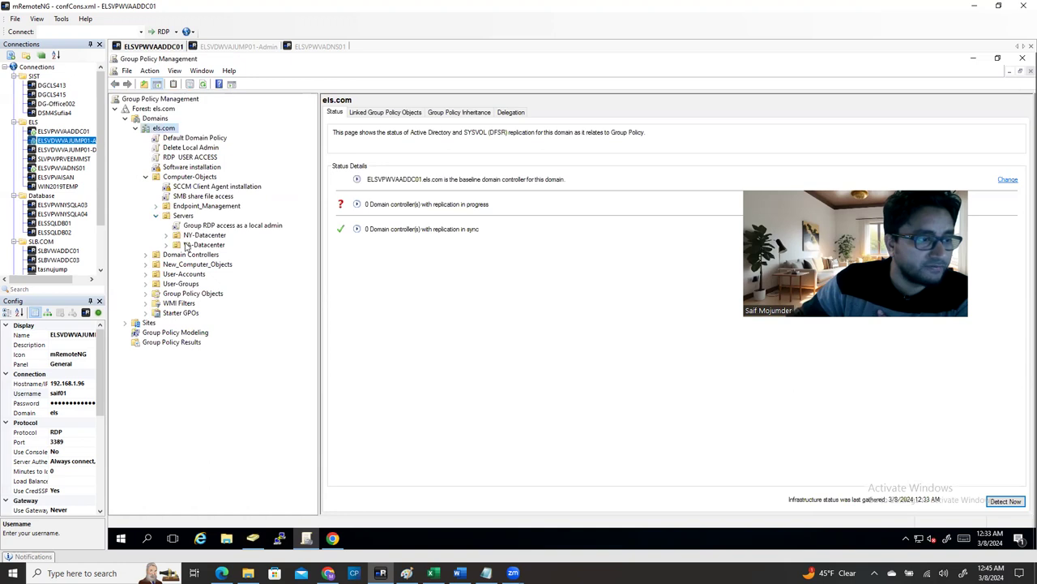
Check the inherited policies of the Development unit under NY-Datacenter's Windows-Server-2019, widening the policy name column to read "Group RDP access as a local admin".
{"action": "left_click", "coordinate": [166, 235]}
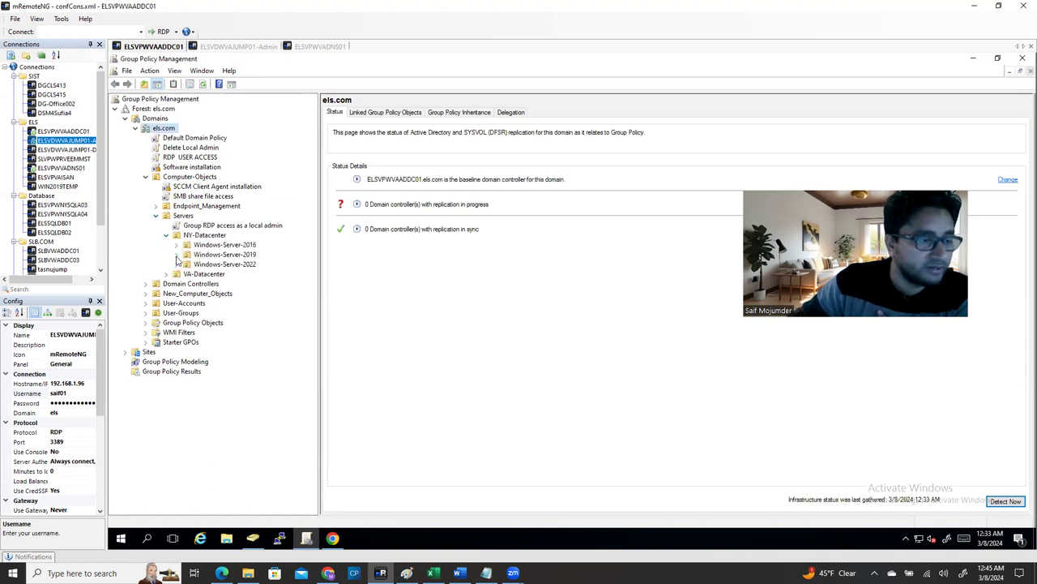
{"action": "left_click", "coordinate": [177, 255]}
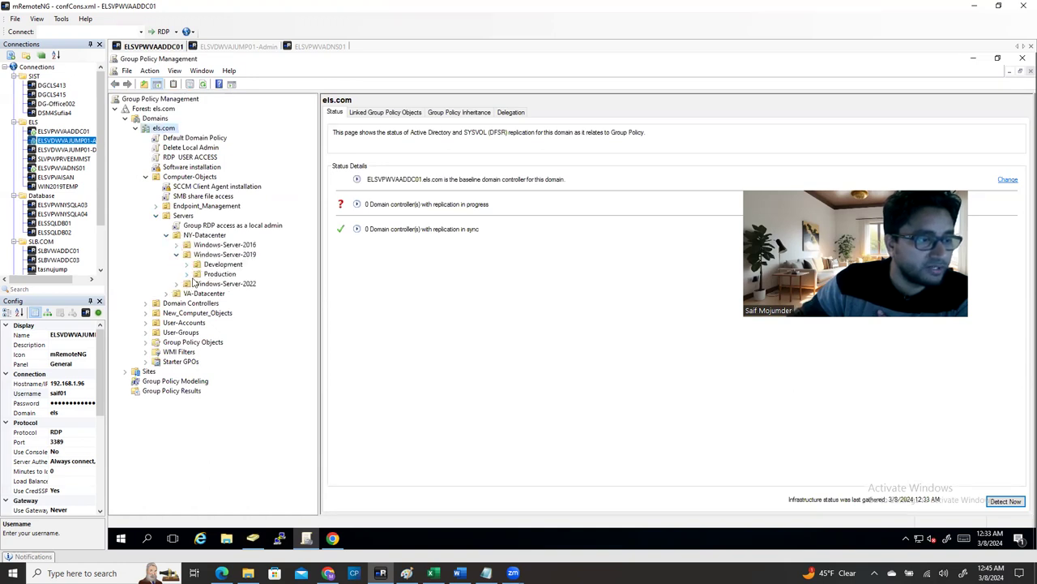
{"action": "left_click", "coordinate": [233, 268]}
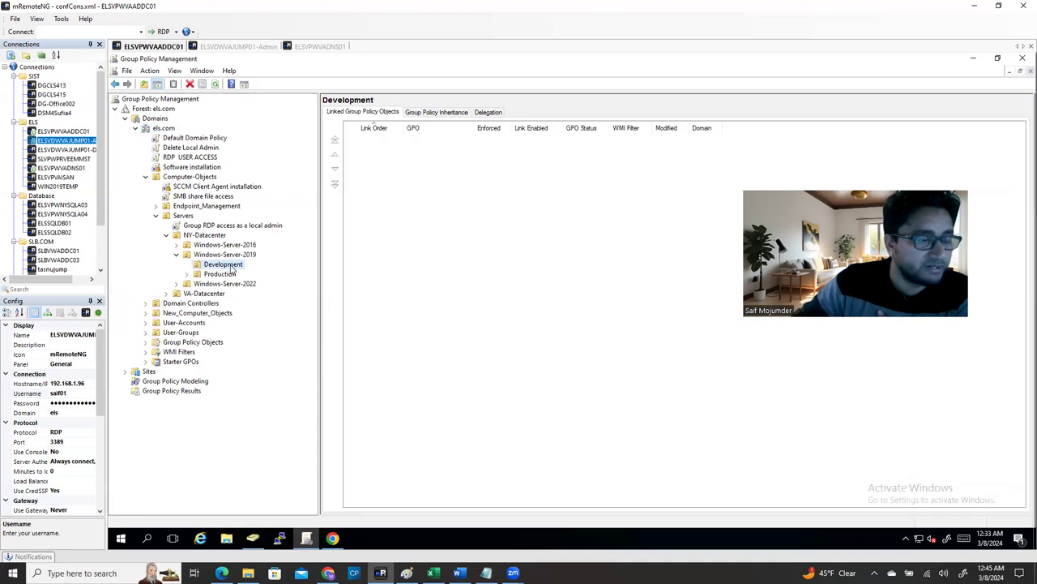
{"action": "left_click", "coordinate": [253, 537]}
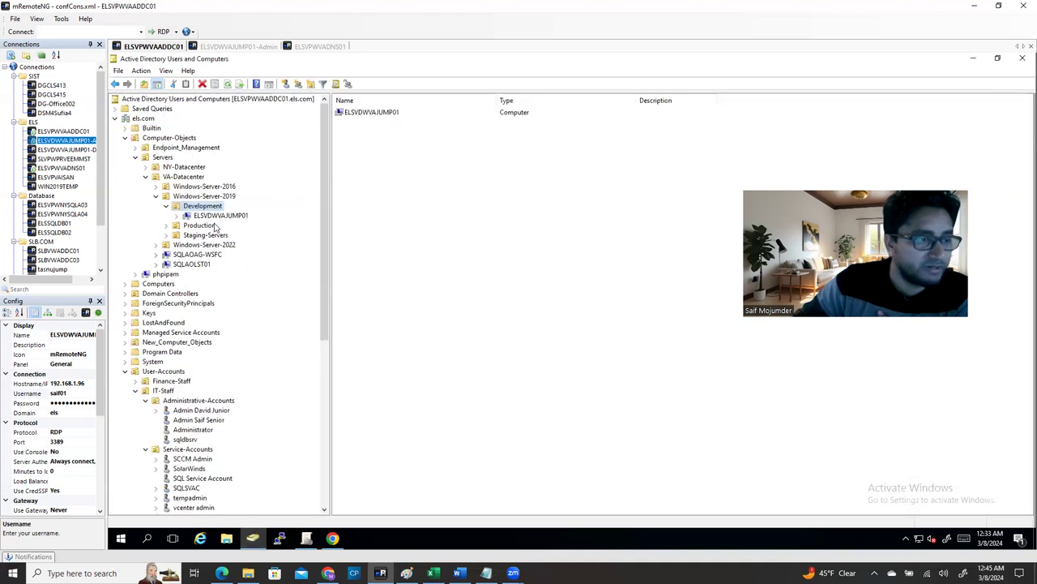
{"action": "left_click", "coordinate": [306, 539]}
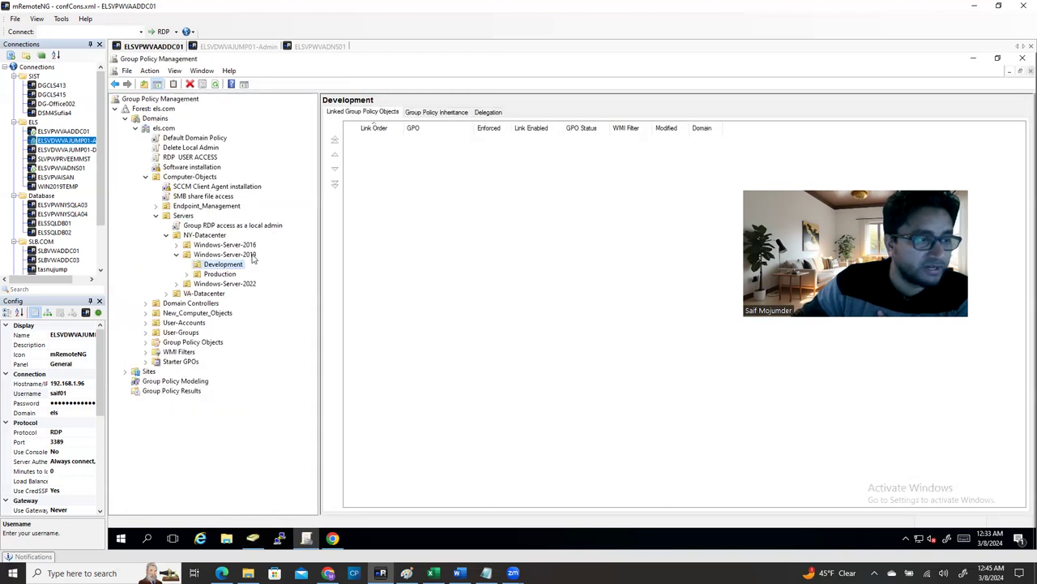
{"action": "left_click", "coordinate": [435, 113]}
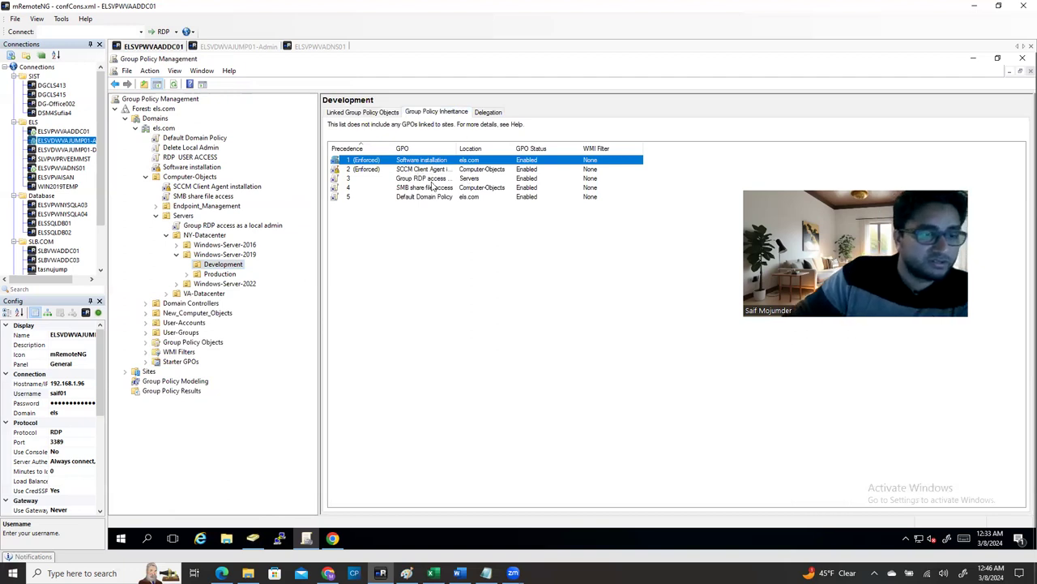
{"action": "double_click", "coordinate": [503, 145]}
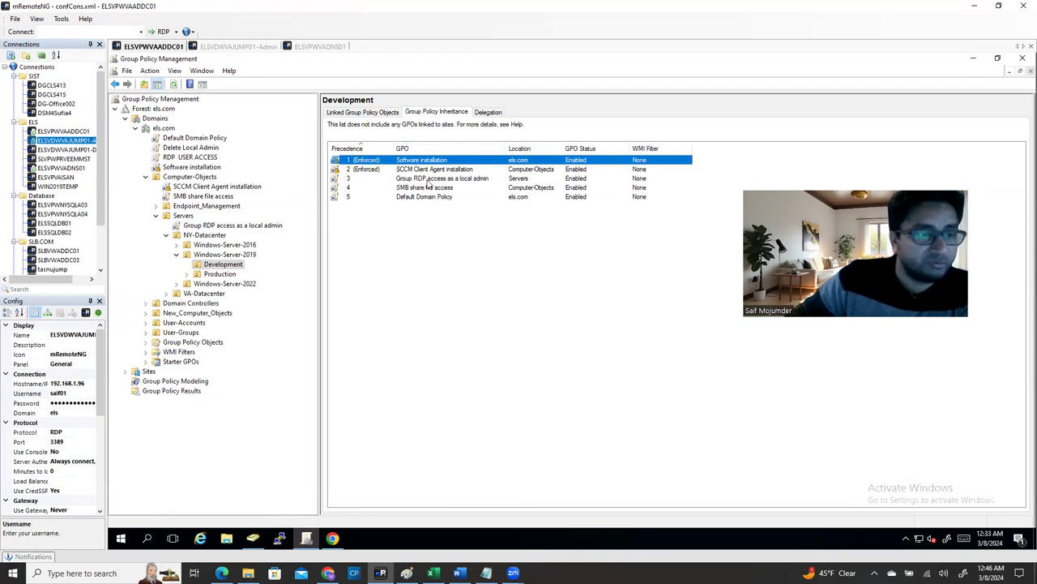
{"action": "left_click", "coordinate": [427, 180]}
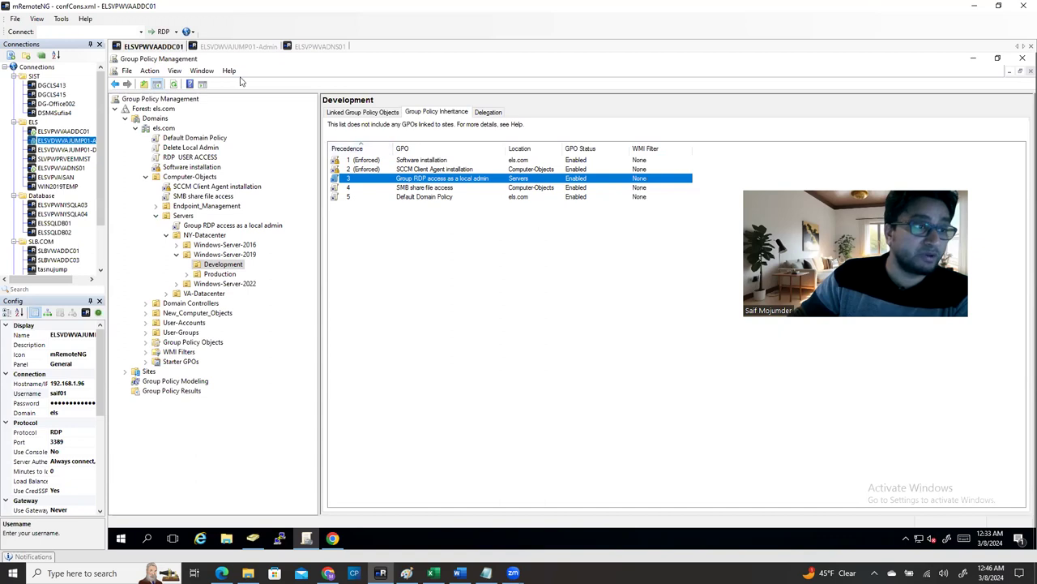
Switch to the ELSVDWVAJUMP01-Admin remote session and bring up the local groups in Computer Management.
{"action": "left_click", "coordinate": [252, 538]}
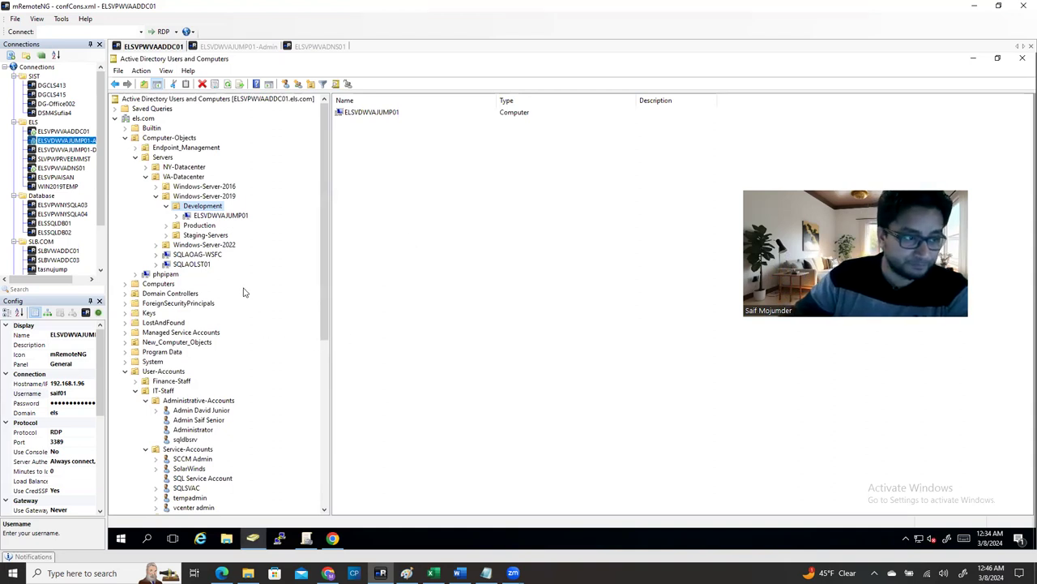
{"action": "left_click", "coordinate": [239, 48]}
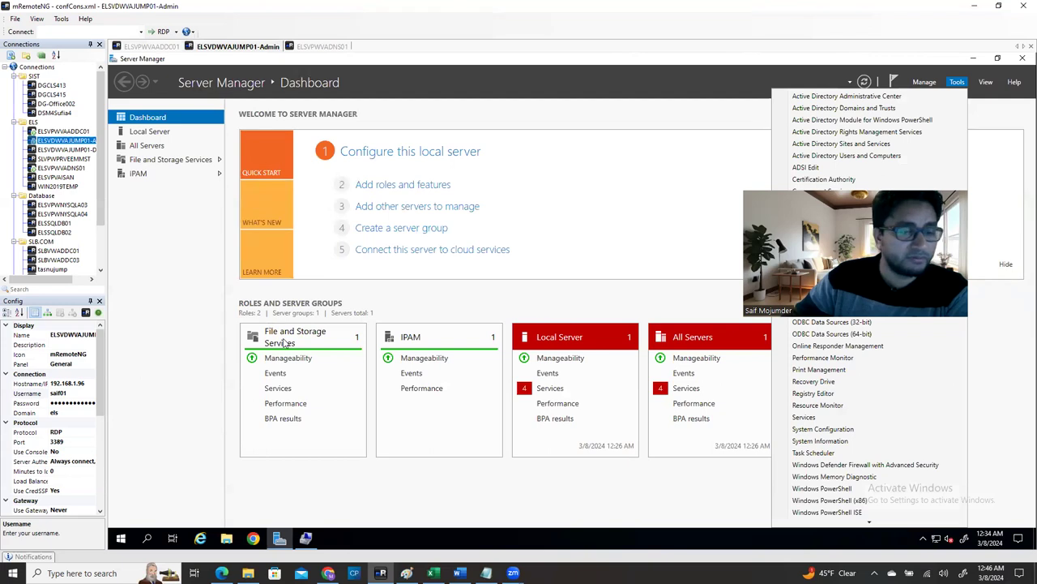
{"action": "left_click", "coordinate": [663, 167]}
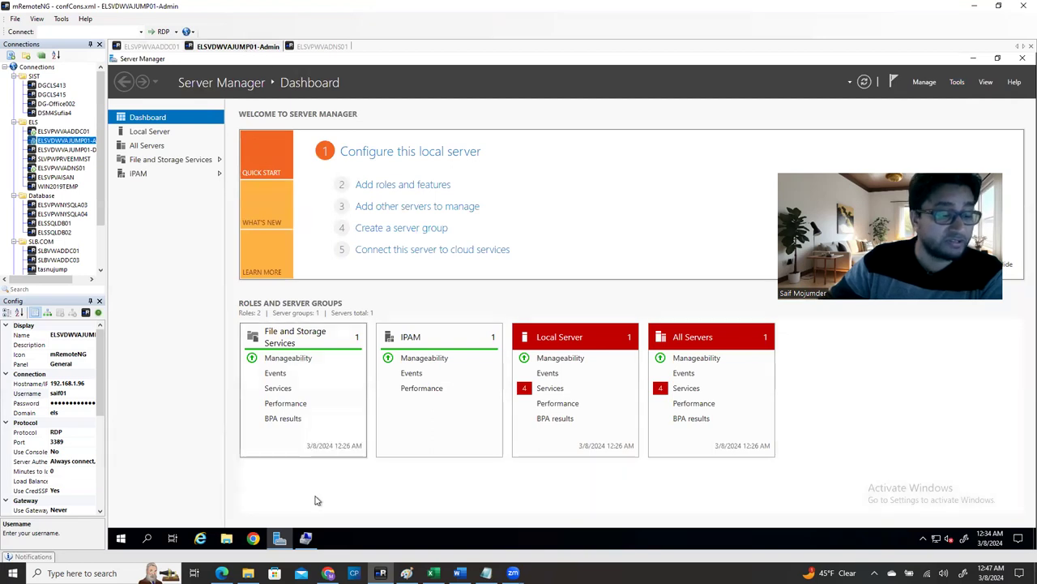
{"action": "left_click", "coordinate": [306, 538]}
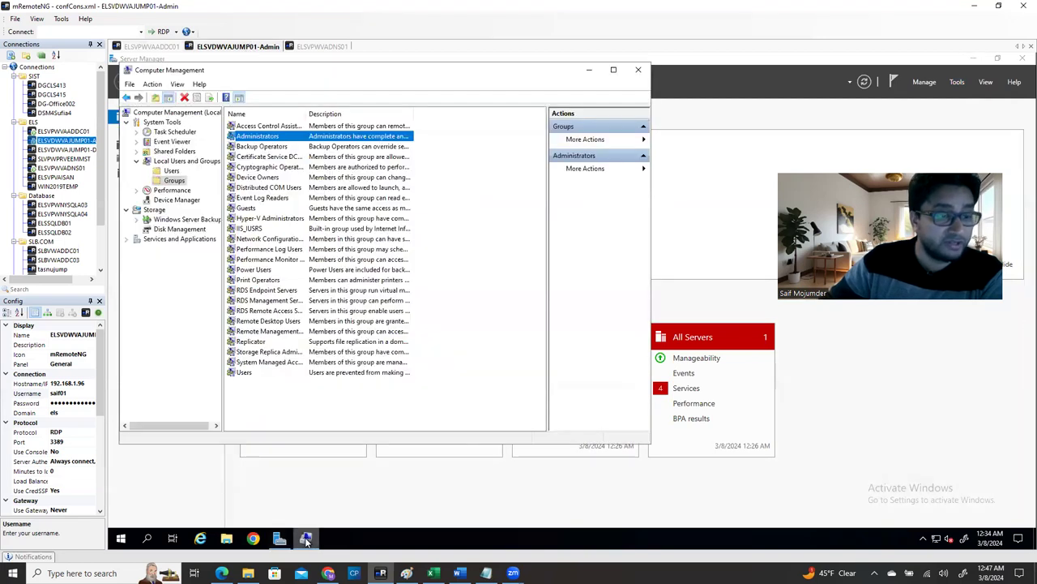
Display the local Administrators group's members and open a Command Prompt placed below the member list.
{"action": "double_click", "coordinate": [258, 136]}
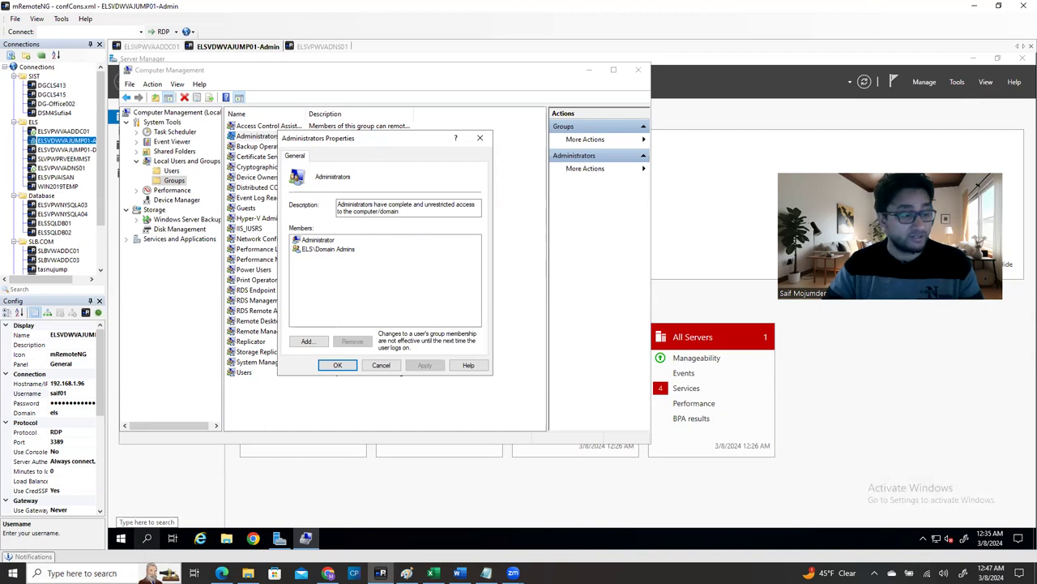
{"action": "left_click", "coordinate": [150, 539]}
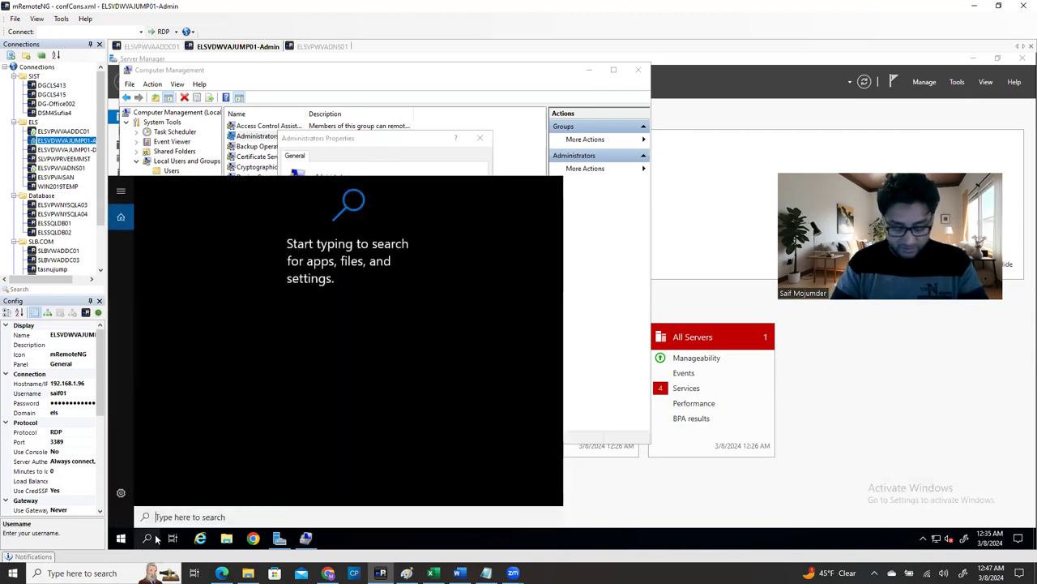
{"action": "type", "text": "cmd"}
{"action": "left_click", "coordinate": [209, 242]}
{"action": "left_click_drag", "start_coordinate": [561, 94], "coordinate": [617, 301]}
{"action": "left_click", "coordinate": [371, 389]}
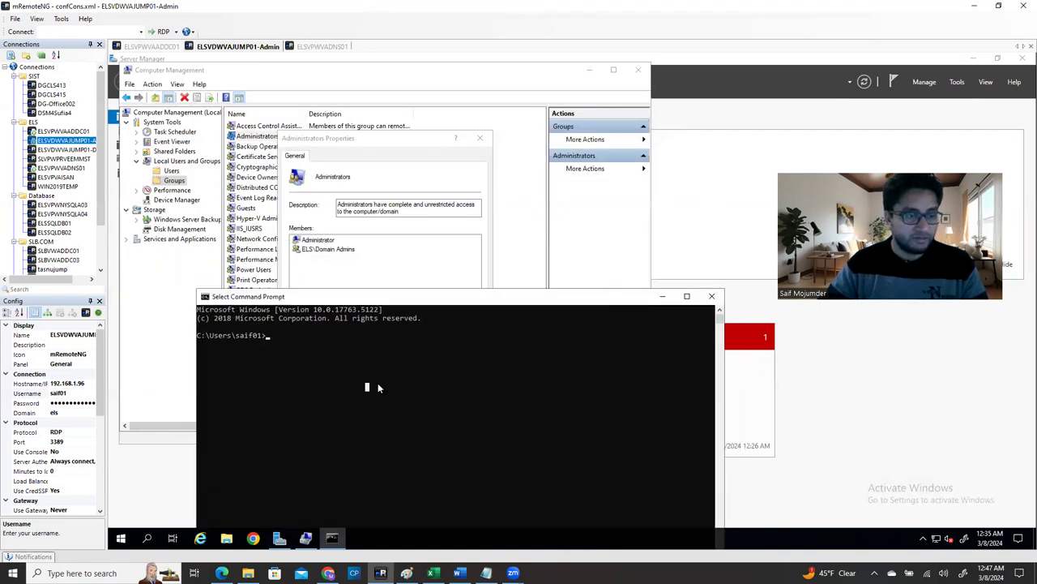
Force a Group Policy refresh with gpupdate /force, declining both the restart and the log off.
{"action": "type", "text": "g"}
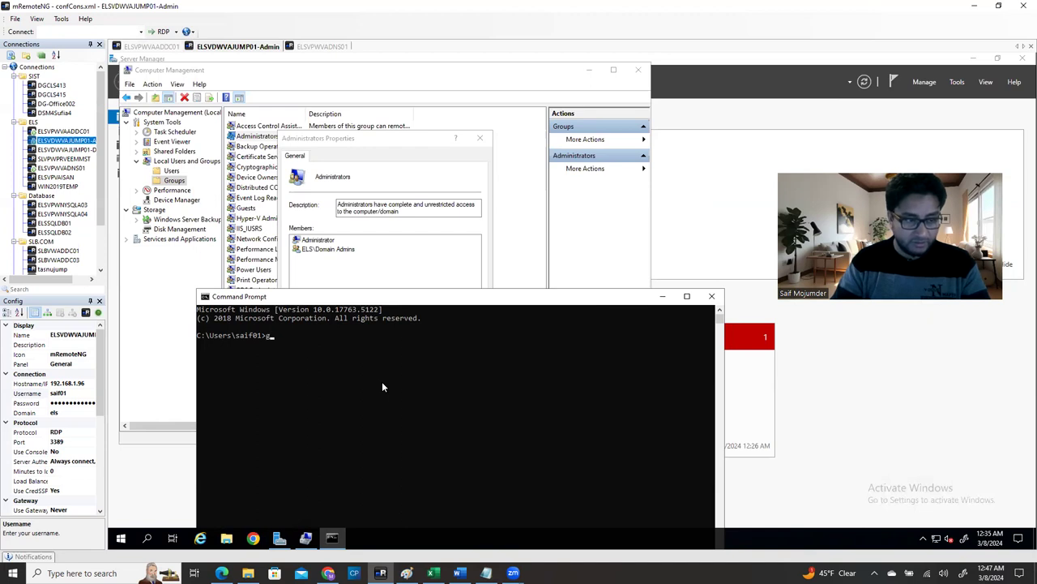
{"action": "type", "text": "p"}
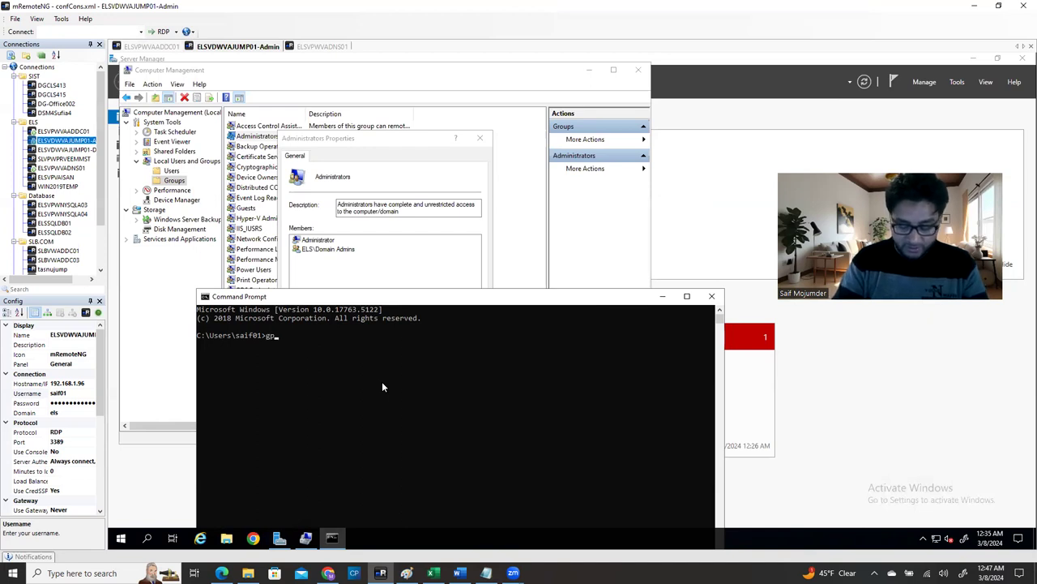
{"action": "type", "text": "update "}
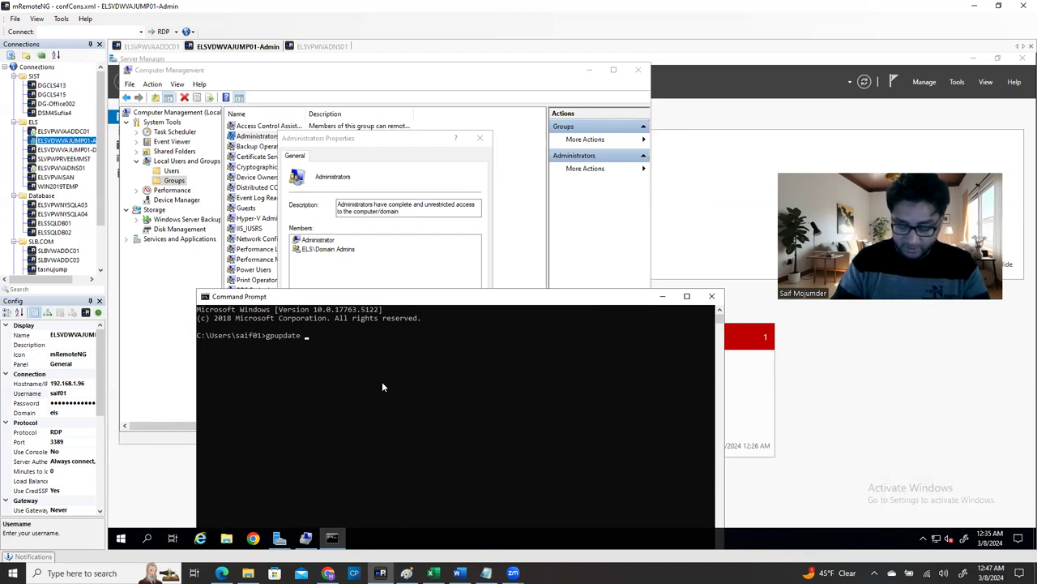
{"action": "type", "text": "/force"}
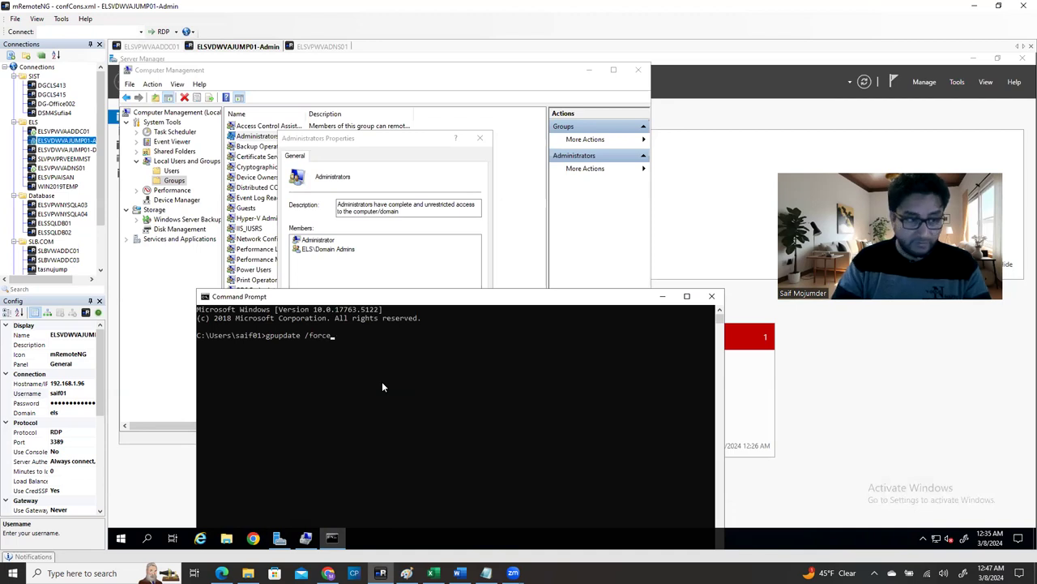
{"action": "key", "text": "Return"}
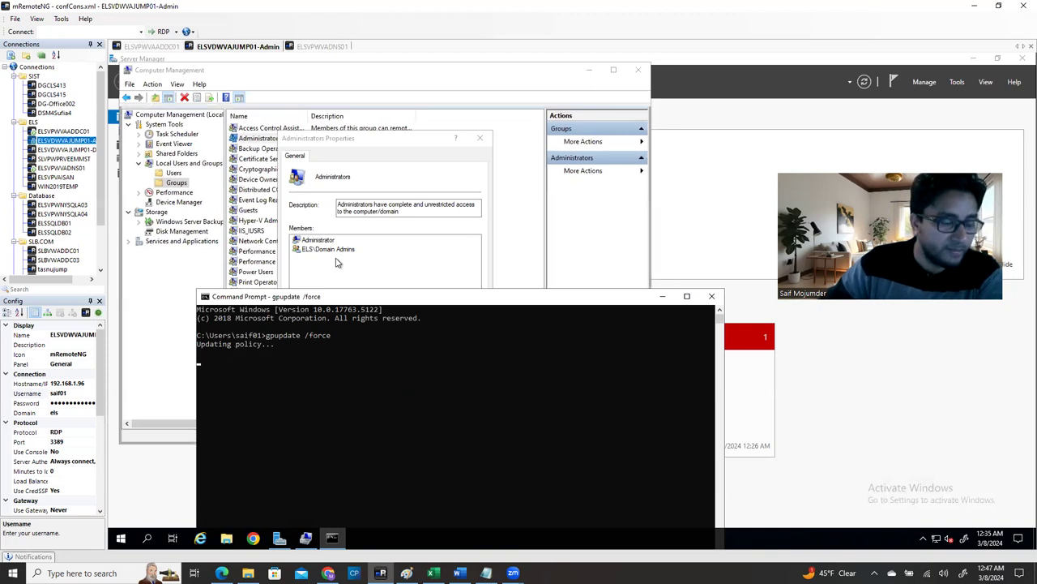
{"action": "left_click_drag", "start_coordinate": [400, 142], "coordinate": [401, 63]}
{"action": "left_click", "coordinate": [571, 302]}
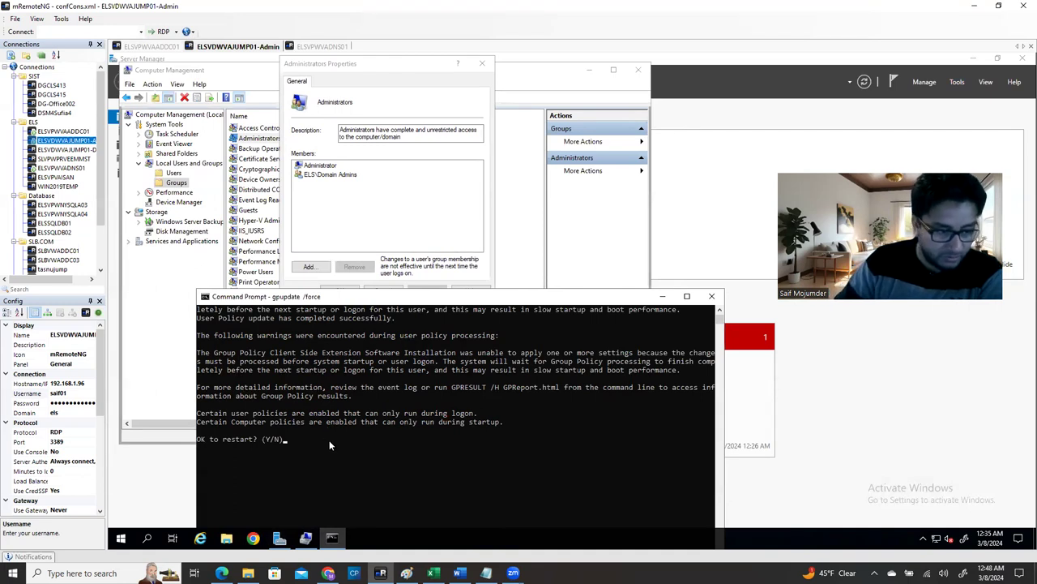
{"action": "type", "text": "n"}
{"action": "key", "text": "Return"}
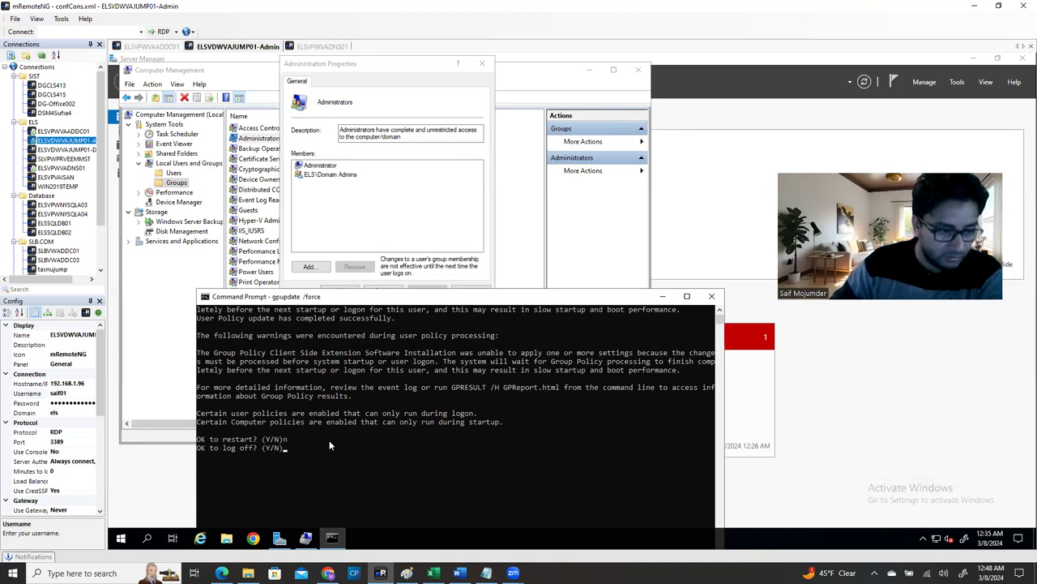
{"action": "type", "text": "n"}
{"action": "key", "text": "Return"}
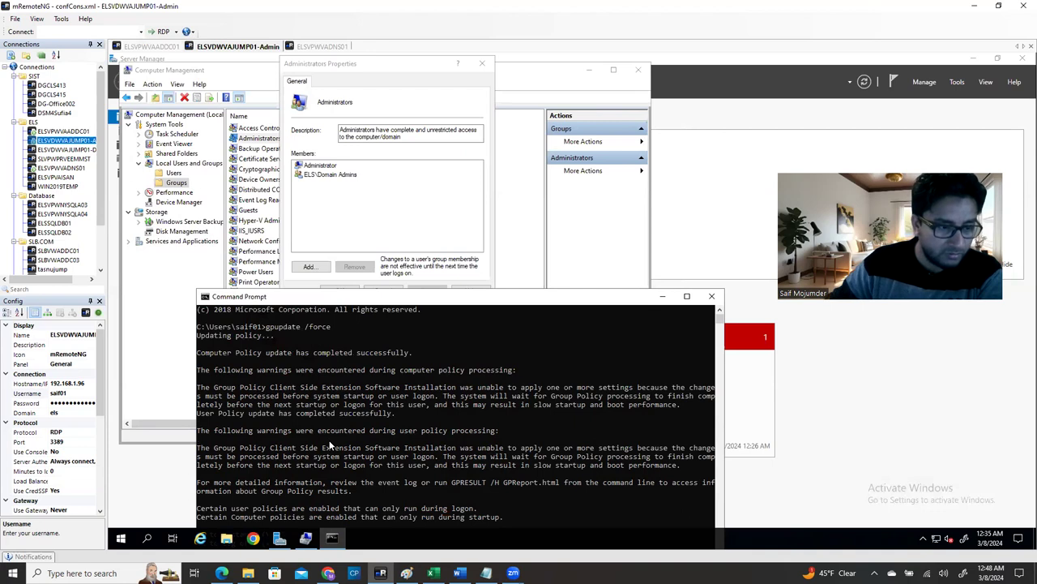
{"action": "scroll", "coordinate": [340, 447], "scroll_direction": "down", "scroll_amount": 5}
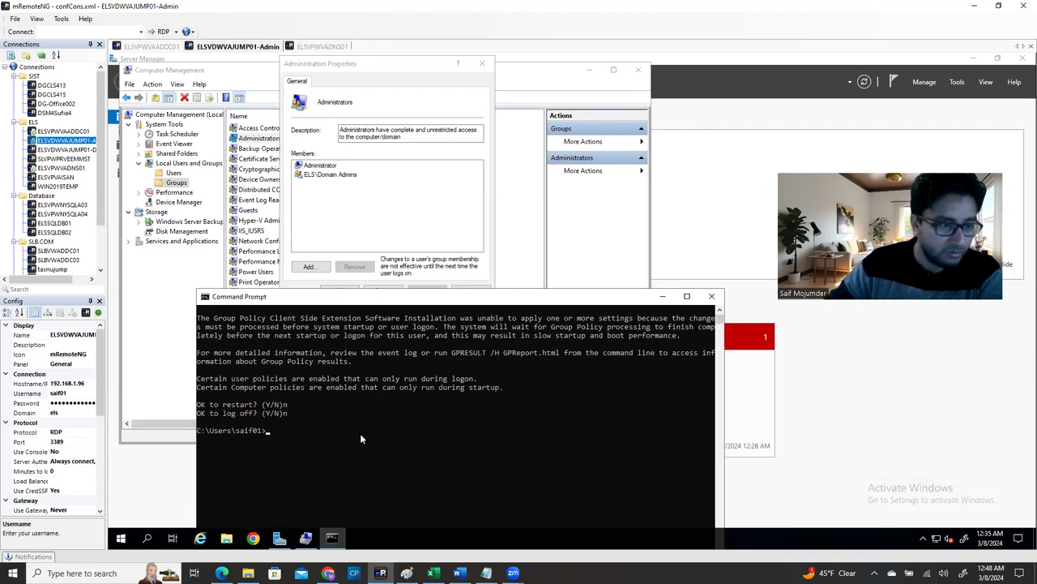
Reload the local groups and recheck the Administrators group's members for ELS\Infrastructure.
{"action": "left_click", "coordinate": [457, 214]}
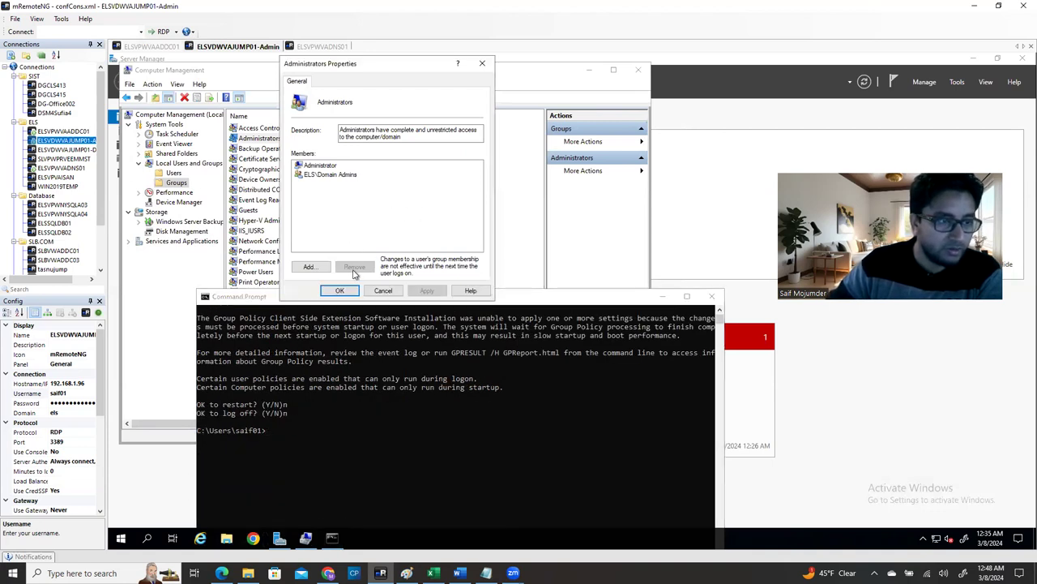
{"action": "left_click", "coordinate": [339, 290]}
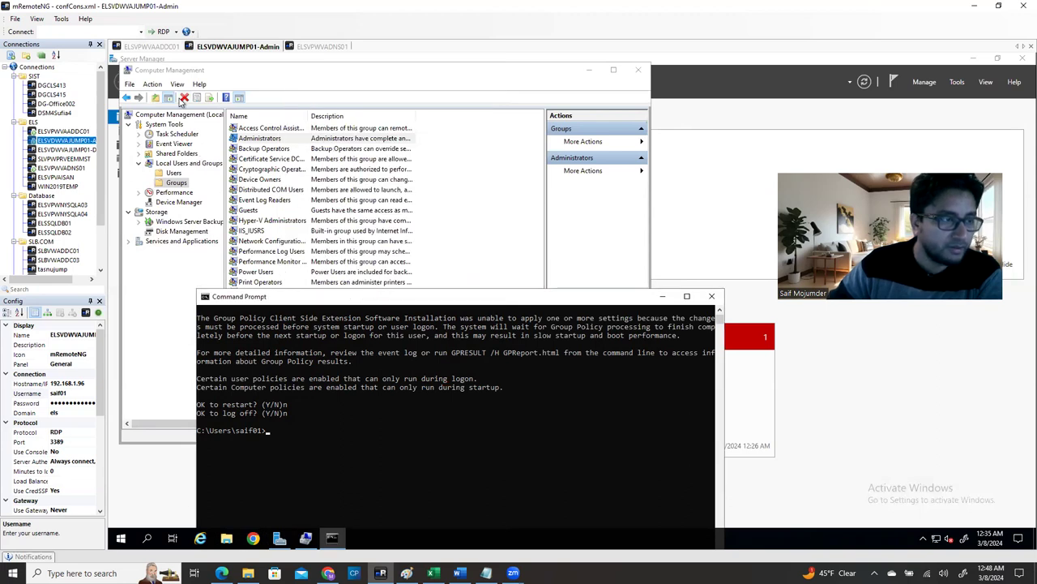
{"action": "left_click", "coordinate": [174, 174]}
{"action": "left_click", "coordinate": [176, 183]}
{"action": "double_click", "coordinate": [260, 138]}
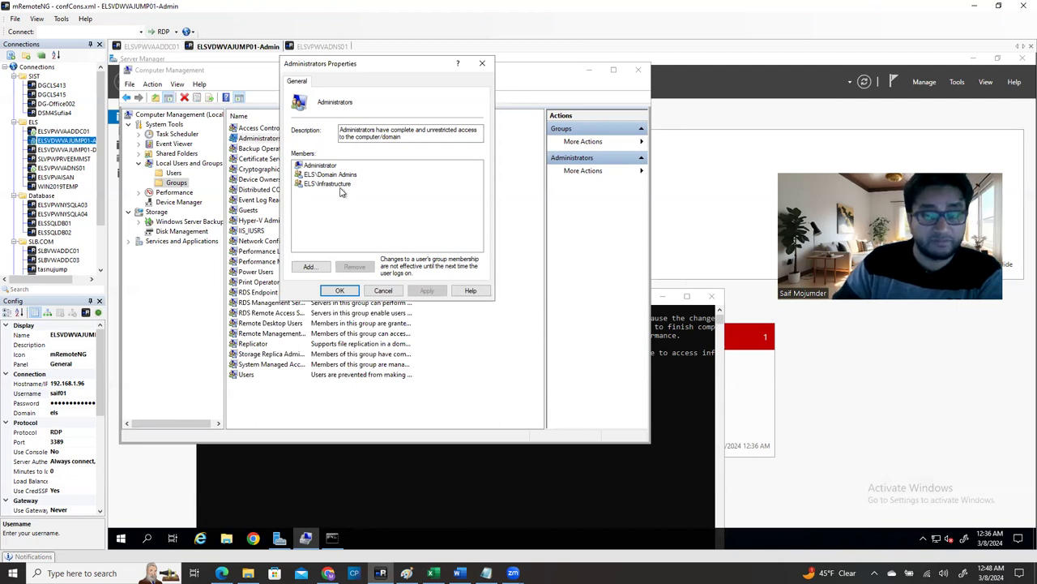
{"action": "left_click", "coordinate": [344, 294]}
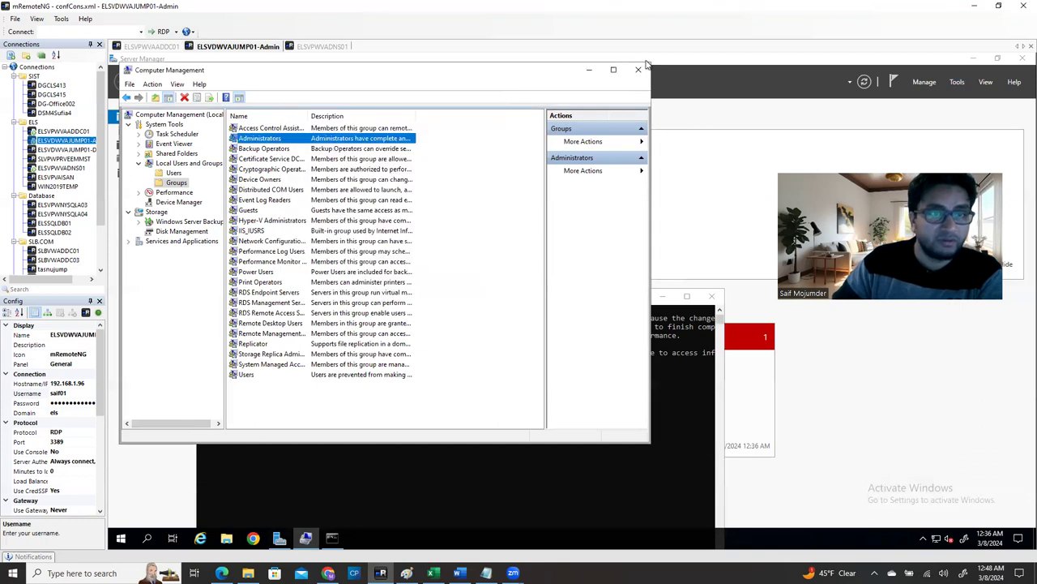
Close Computer Management and sign out of the ELSVDWVAJUMP01-Admin session.
{"action": "left_click", "coordinate": [638, 70]}
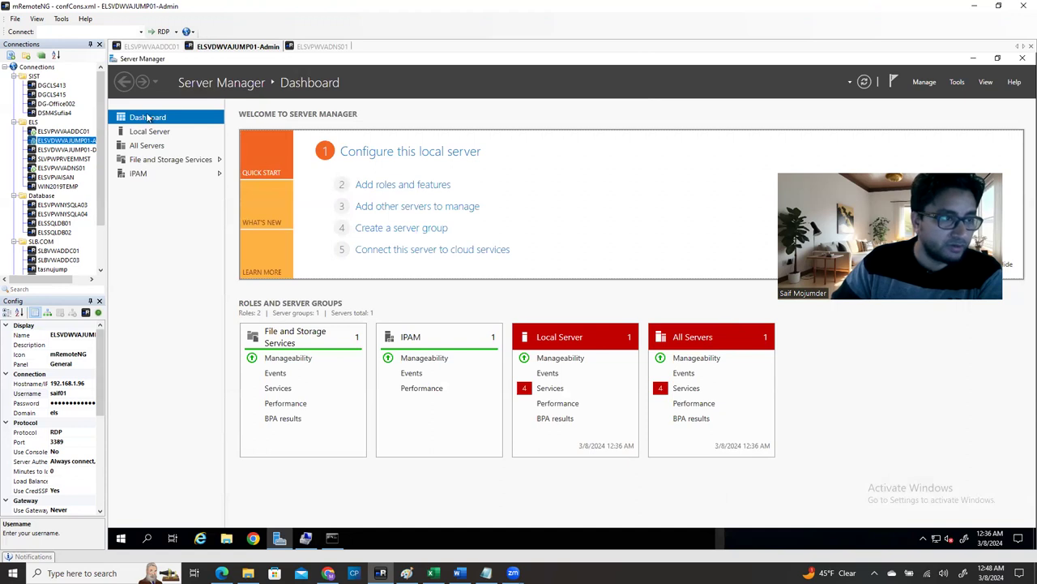
{"action": "left_click", "coordinate": [120, 539]}
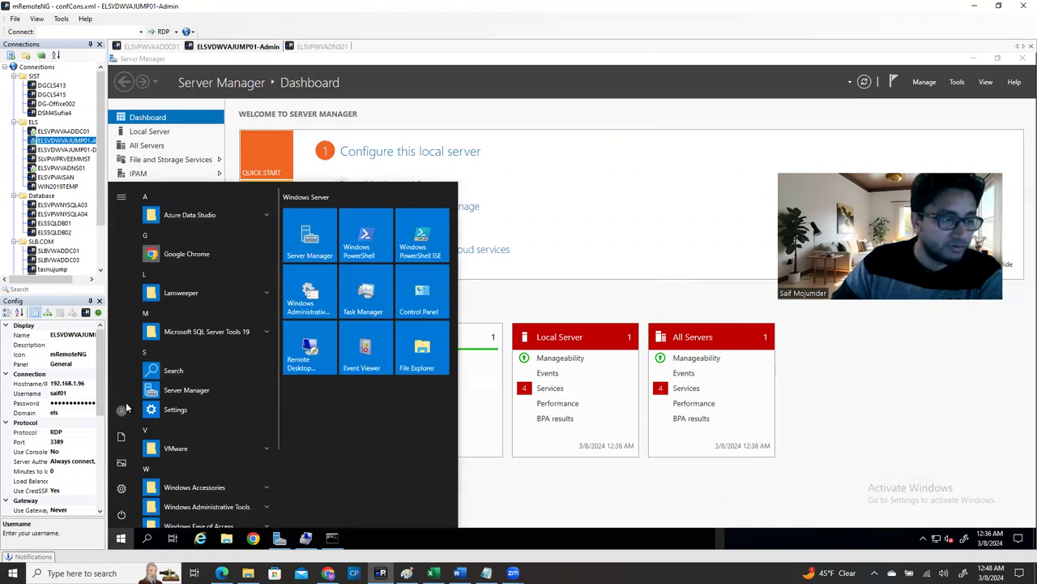
{"action": "left_click", "coordinate": [121, 410]}
{"action": "left_click", "coordinate": [130, 382]}
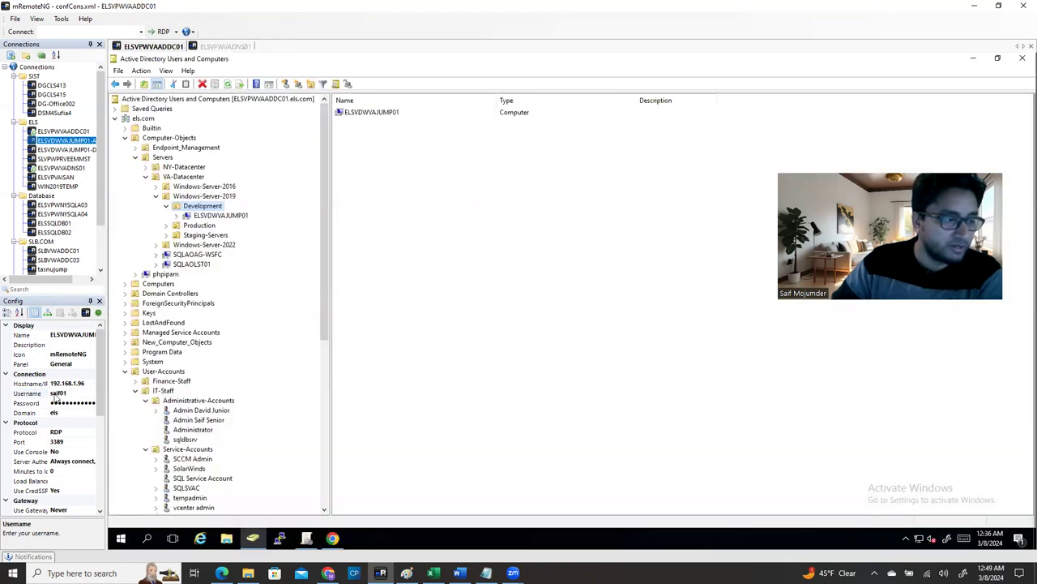
Change the ELSVDWVAJUMP01-Admin connection's username to the adm-prefixed administrative account, reconnect, and check which account is signed in.
{"action": "left_click", "coordinate": [54, 395]}
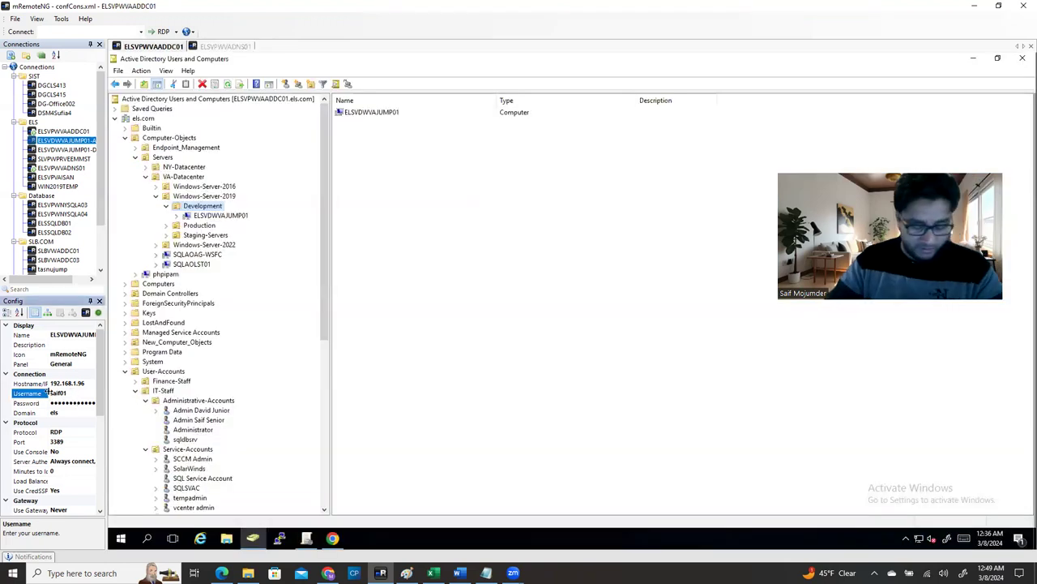
{"action": "type", "text": "adm"}
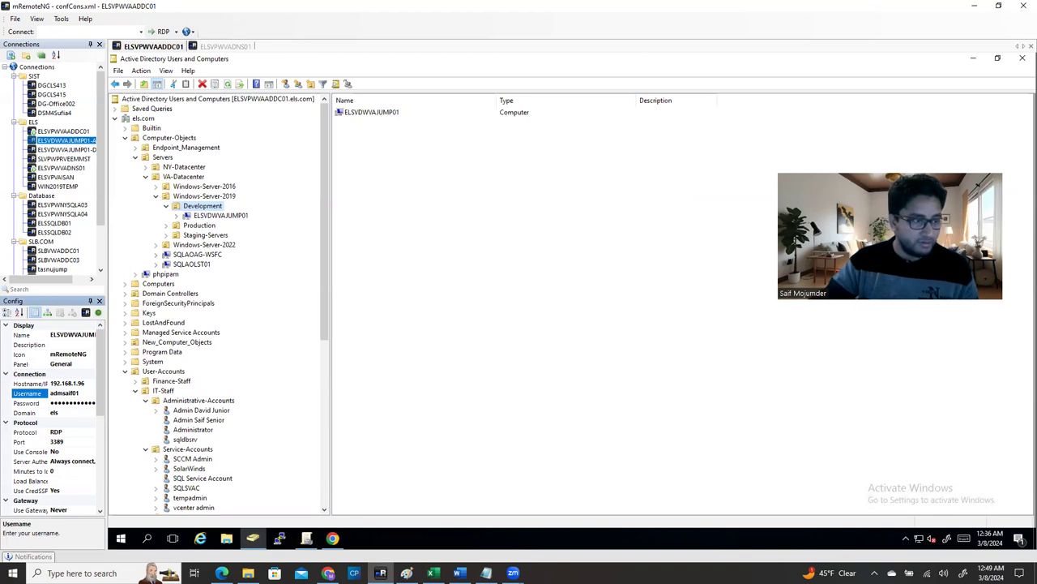
{"action": "left_click", "coordinate": [522, 404]}
{"action": "left_click", "coordinate": [57, 143]}
{"action": "double_click", "coordinate": [57, 141]}
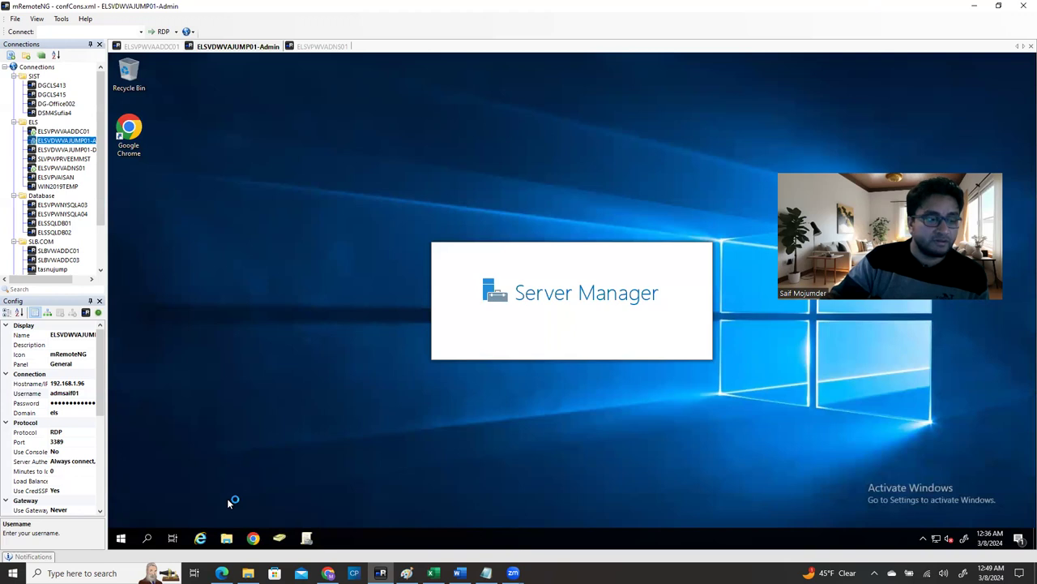
{"action": "left_click", "coordinate": [121, 538]}
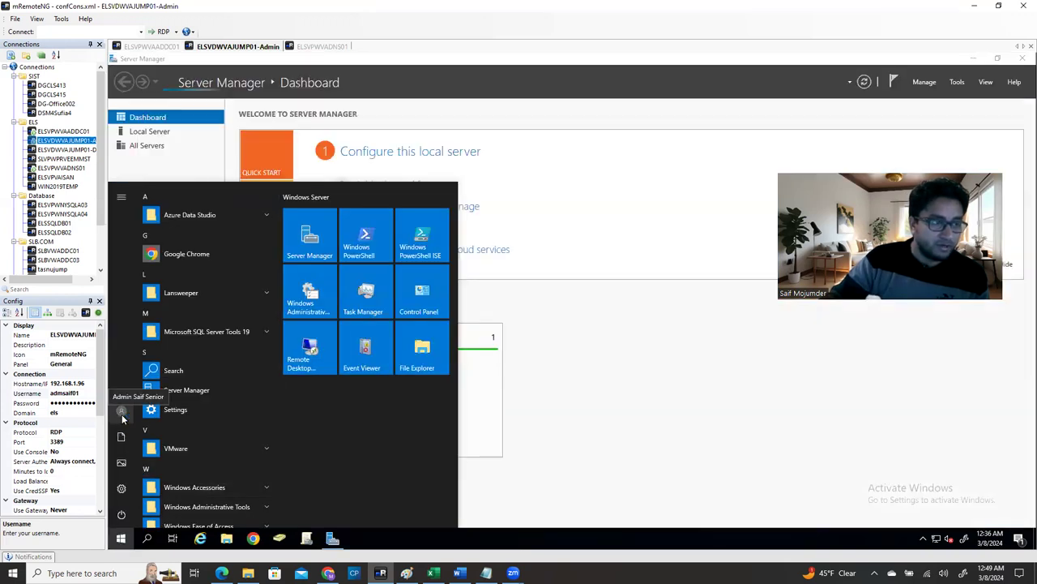
Switch to the ELSVPWVAADDC01 session and look up the junior administrator account's user logon name under Administrative-Accounts.
{"action": "left_click", "coordinate": [163, 47]}
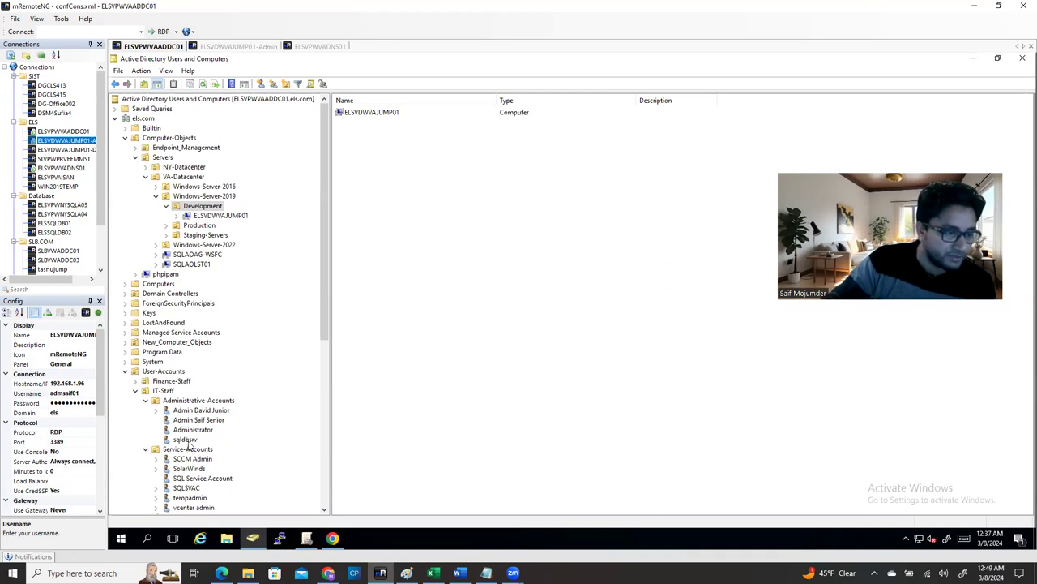
{"action": "left_click", "coordinate": [184, 411]}
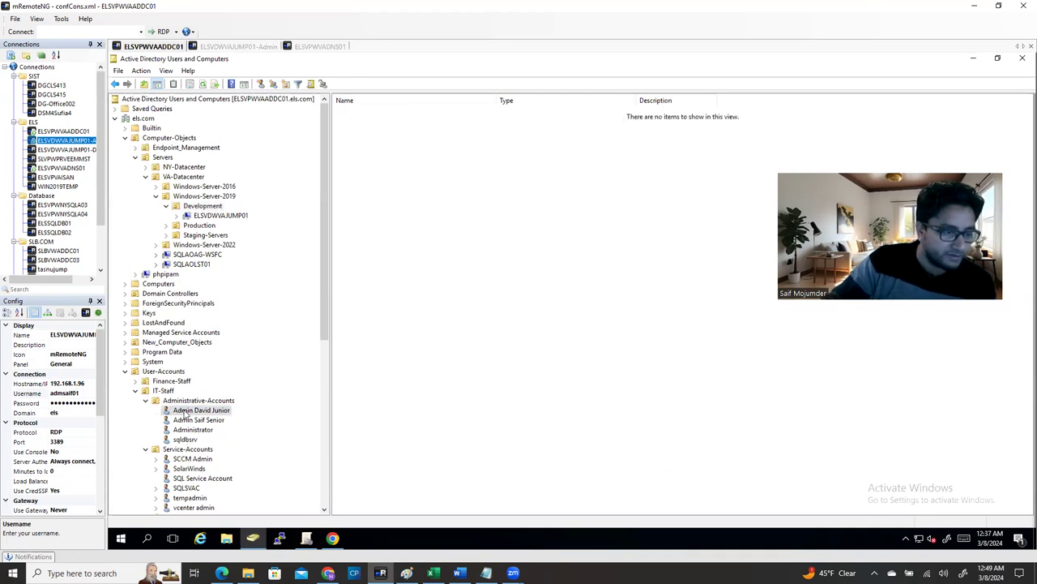
{"action": "right_click", "coordinate": [185, 411]}
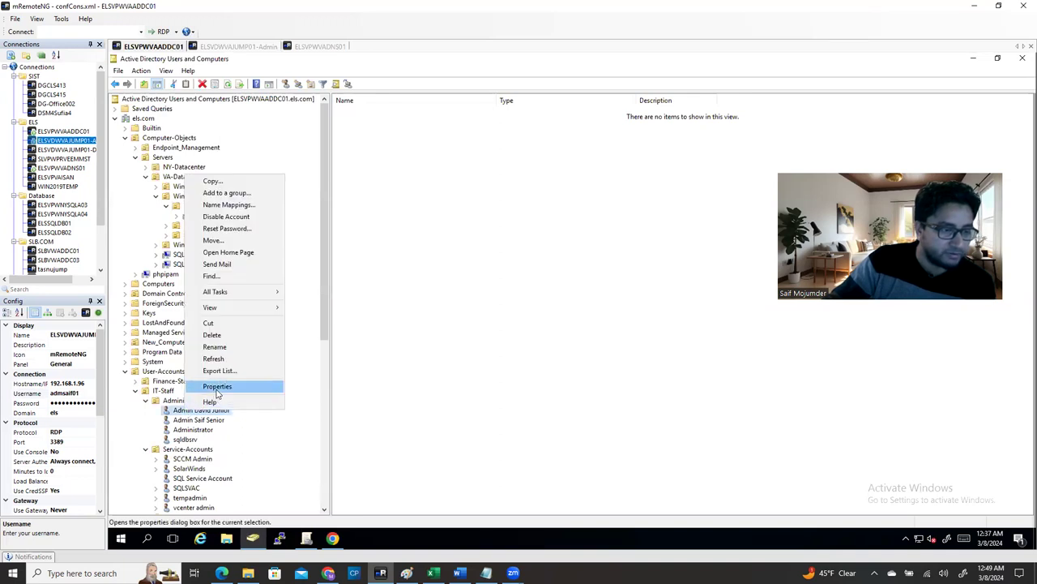
{"action": "left_click", "coordinate": [216, 387]}
{"action": "left_click", "coordinate": [551, 216]}
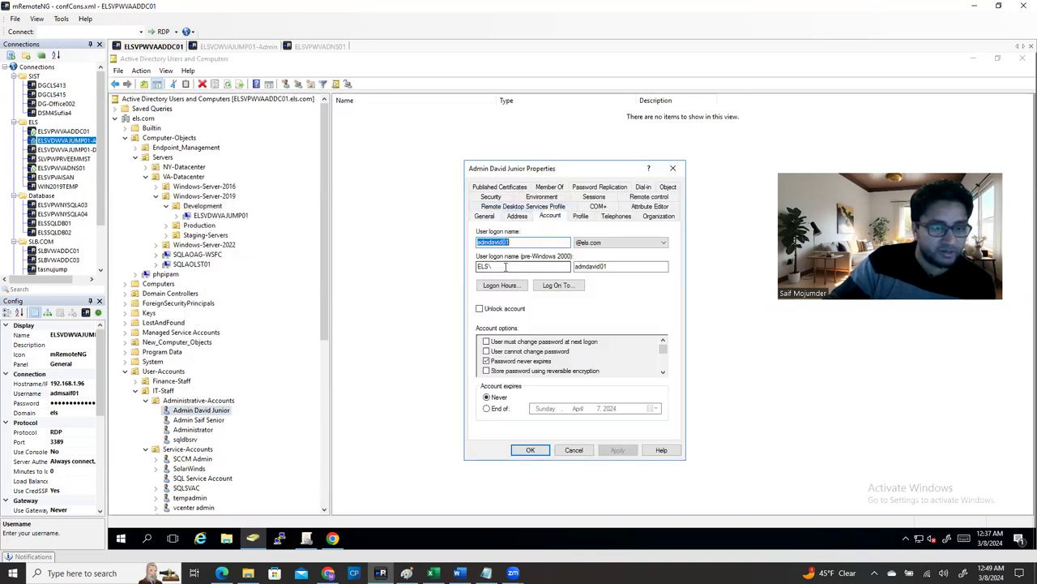
{"action": "left_click", "coordinate": [512, 243]}
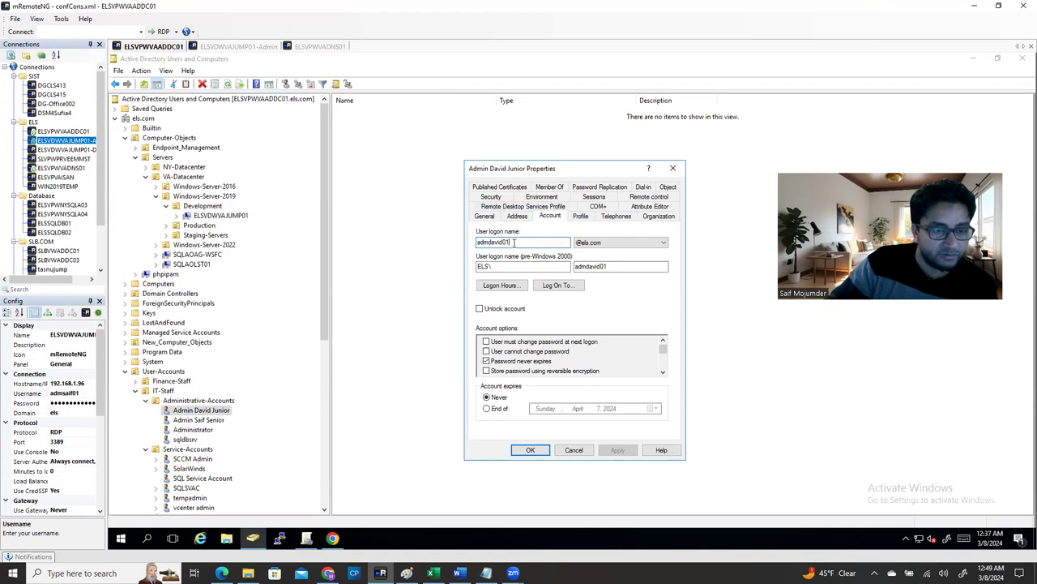
{"action": "left_click", "coordinate": [673, 168]}
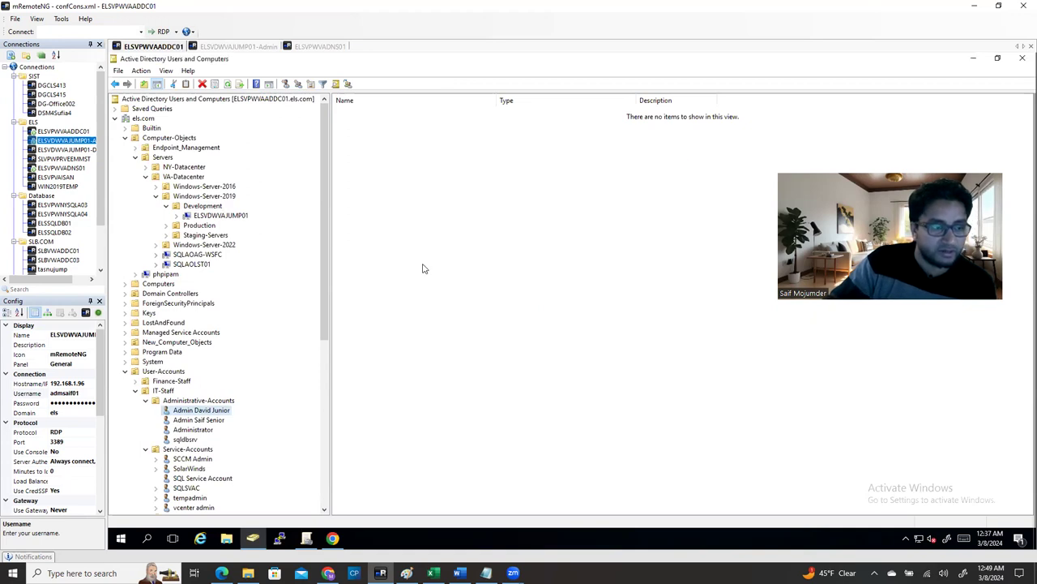
Reset the junior administrator account's password, entering and confirming the new password.
{"action": "right_click", "coordinate": [225, 413]}
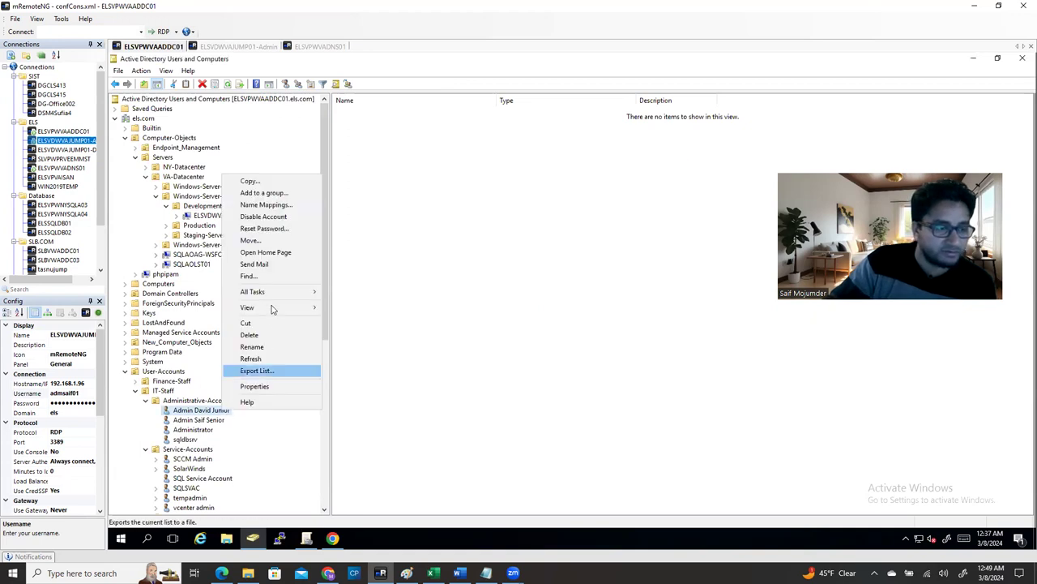
{"action": "left_click", "coordinate": [264, 228]}
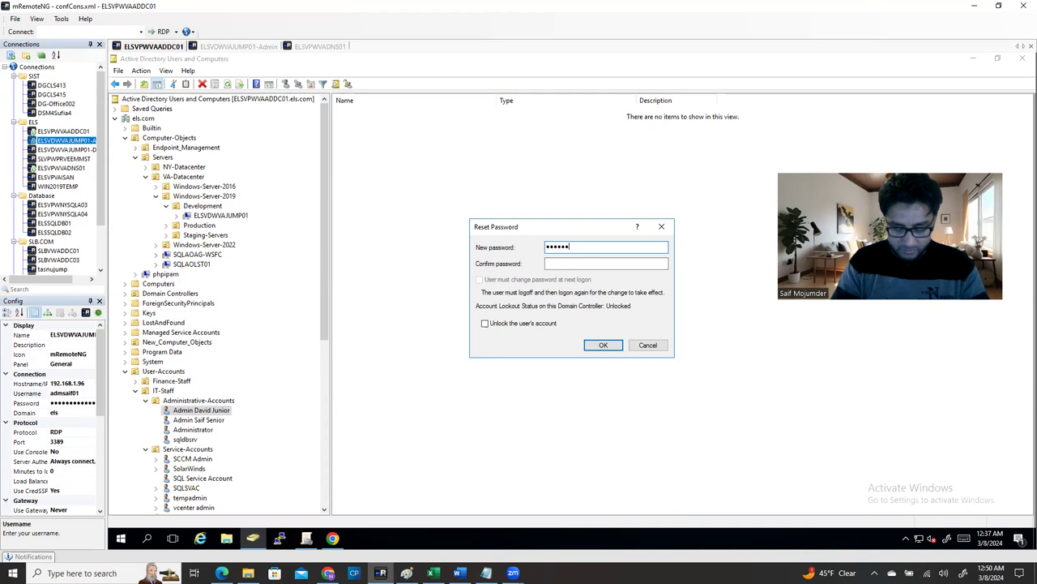
{"action": "left_click", "coordinate": [606, 263]}
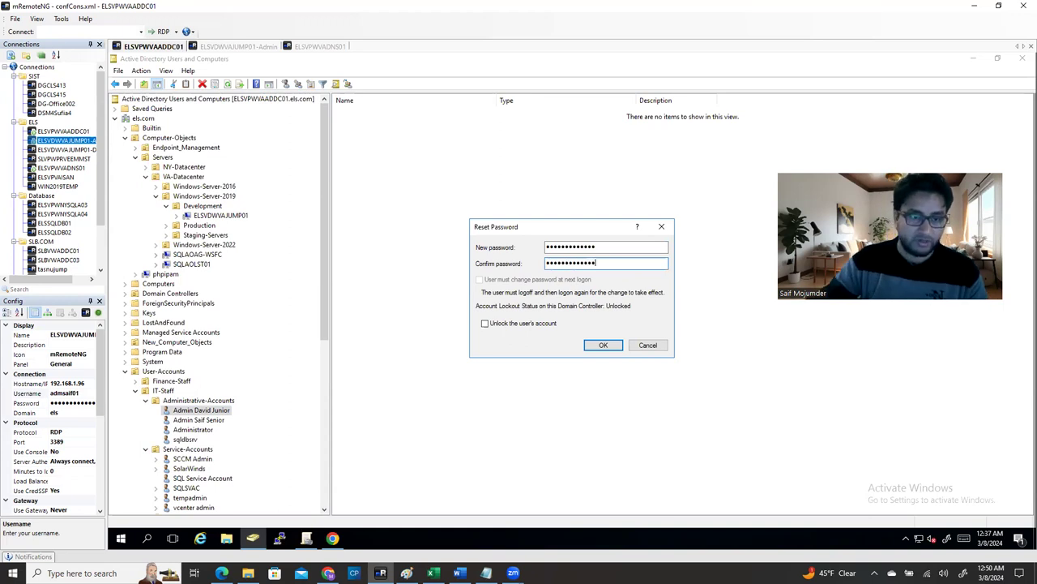
{"action": "left_click", "coordinate": [617, 349]}
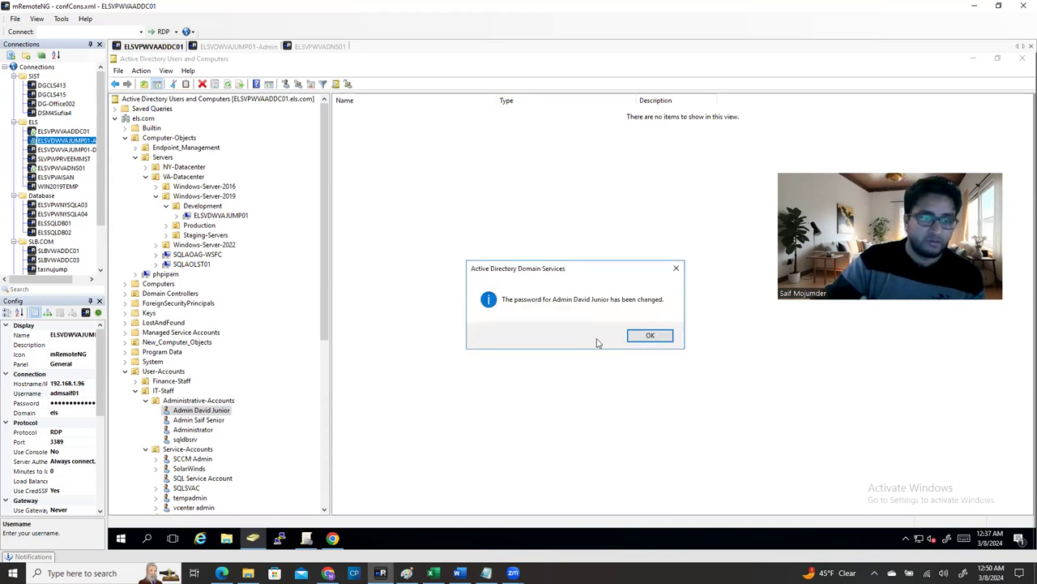
{"action": "left_click", "coordinate": [634, 337]}
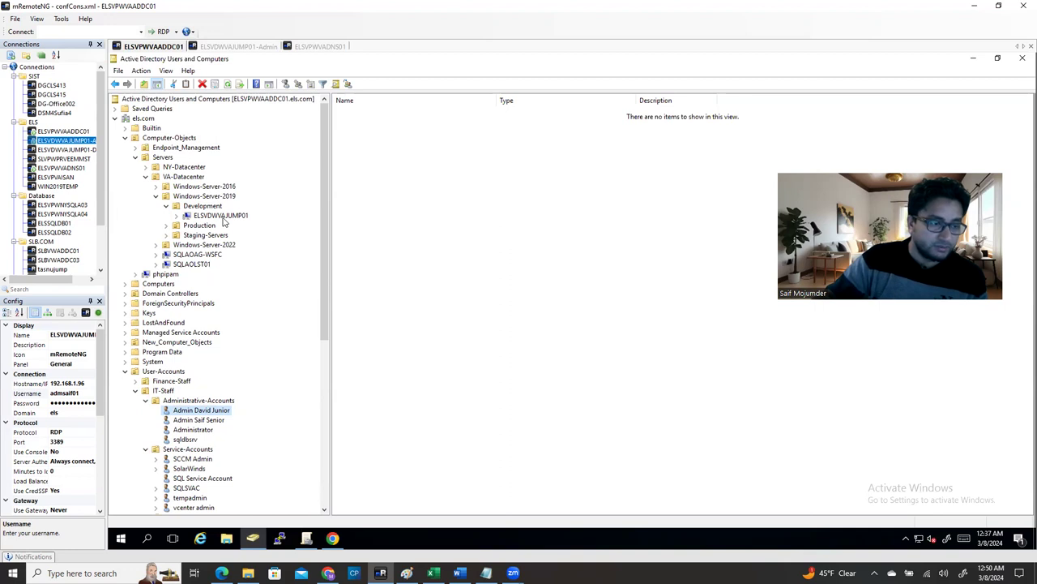
Add the junior administrator account under Administrative-Accounts to the Infrastructure group.
{"action": "right_click", "coordinate": [198, 411]}
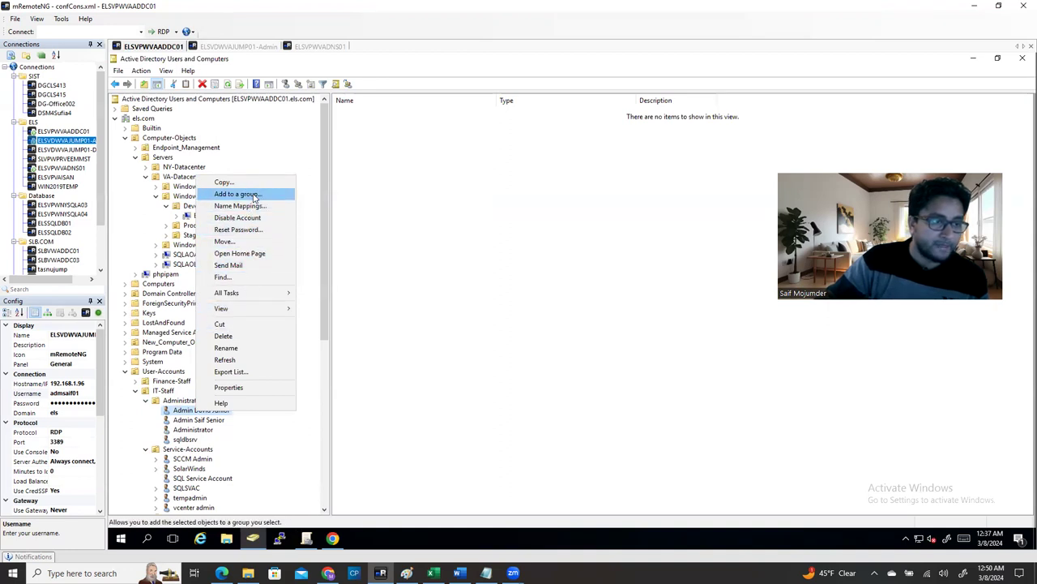
{"action": "left_click", "coordinate": [244, 194]}
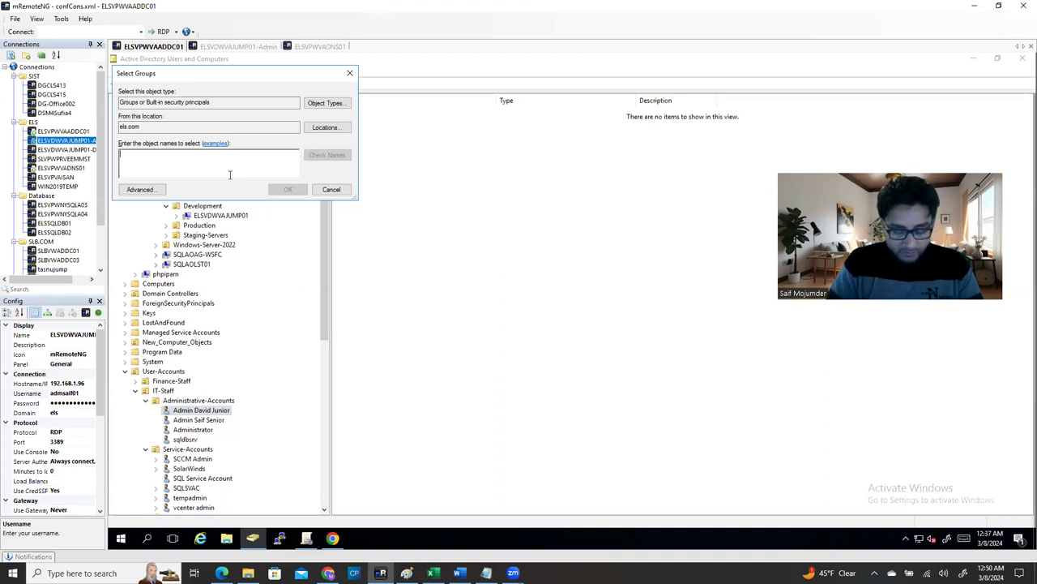
{"action": "type", "text": "infrastr"}
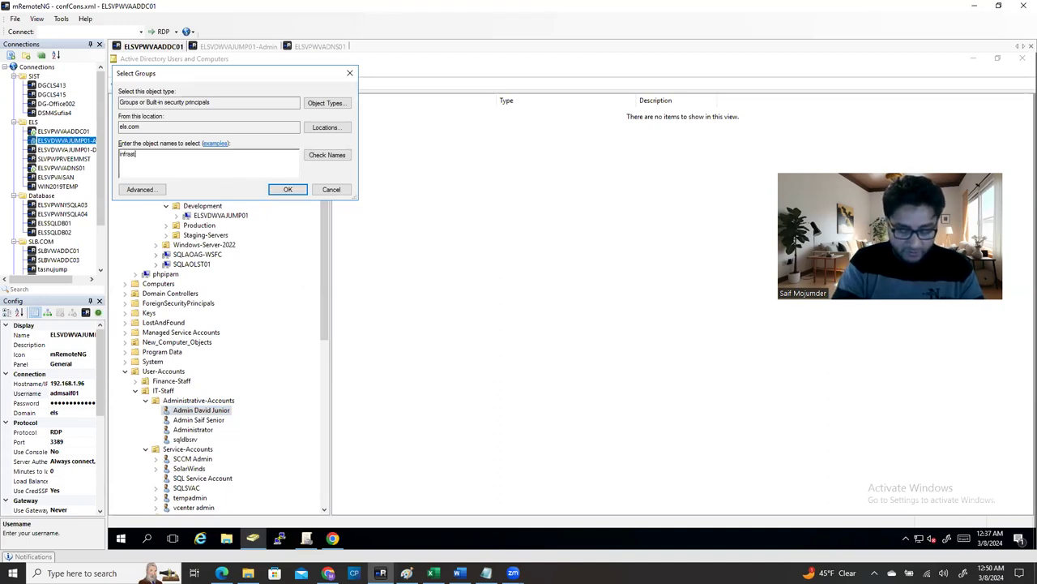
{"action": "type", "text": "ucture"}
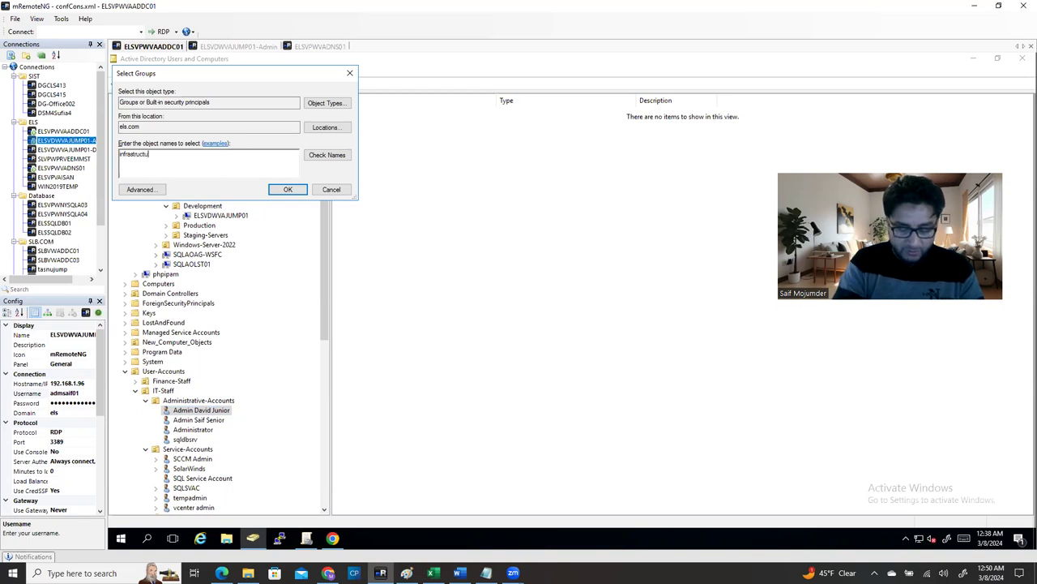
{"action": "left_click", "coordinate": [288, 189]}
{"action": "left_click", "coordinate": [649, 337]}
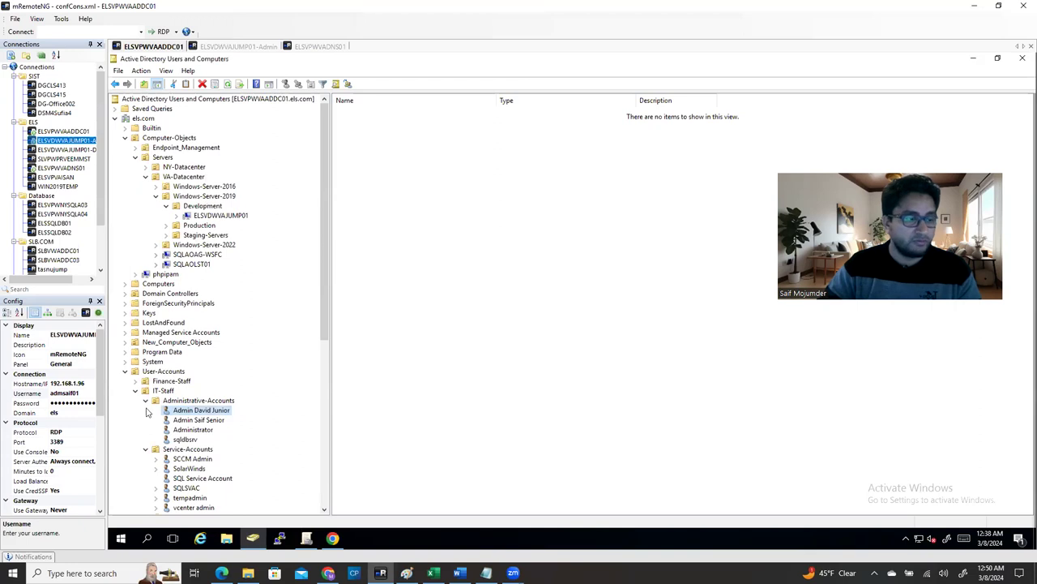
Check the member list of the Infrastructure group under Operational-Groups, and close its properties.
{"action": "scroll", "coordinate": [199, 485], "scroll_direction": "down", "scroll_amount": 4}
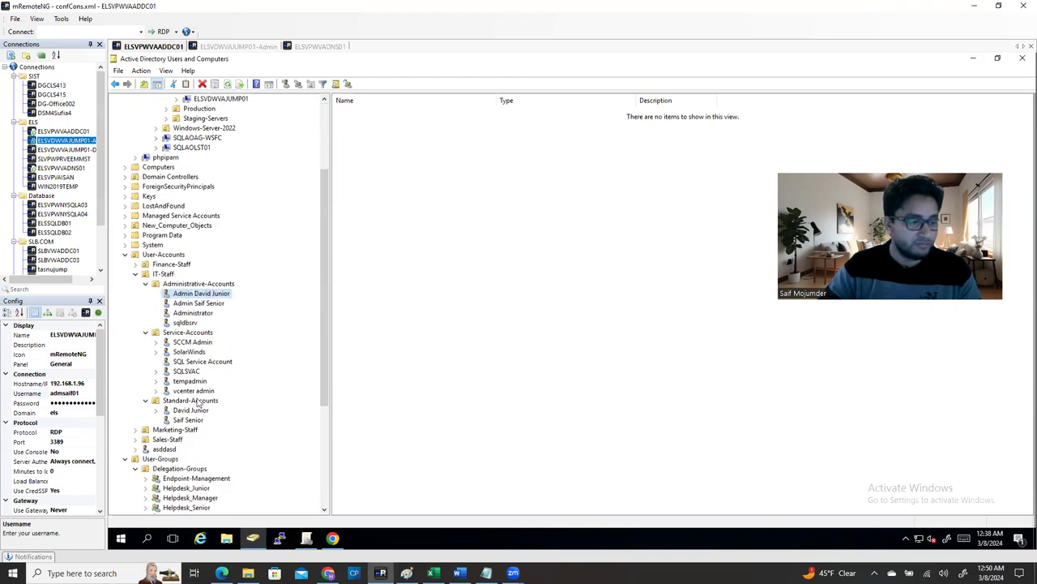
{"action": "scroll", "coordinate": [207, 429], "scroll_direction": "down", "scroll_amount": 6}
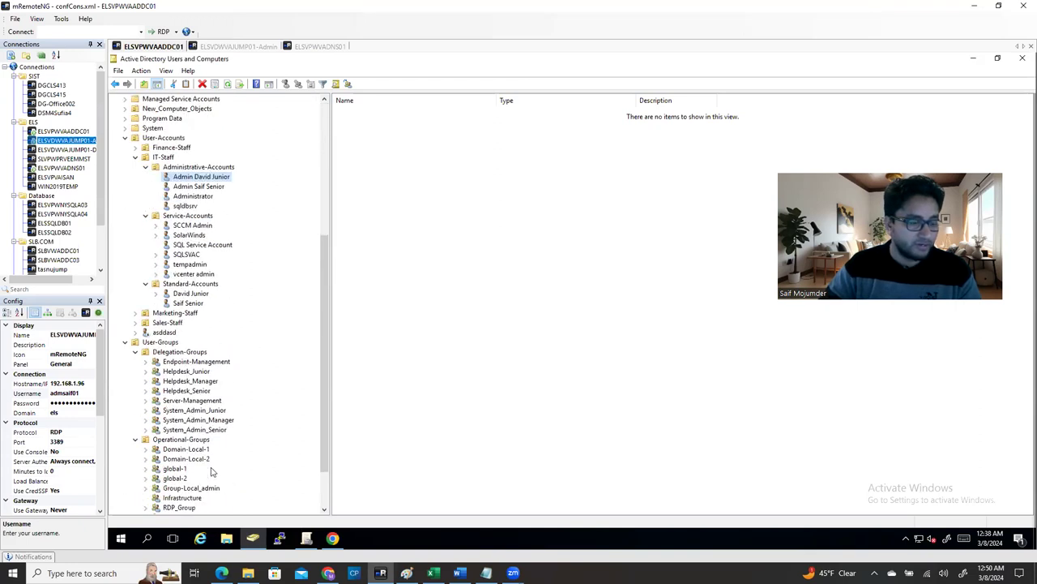
{"action": "left_click", "coordinate": [198, 443]}
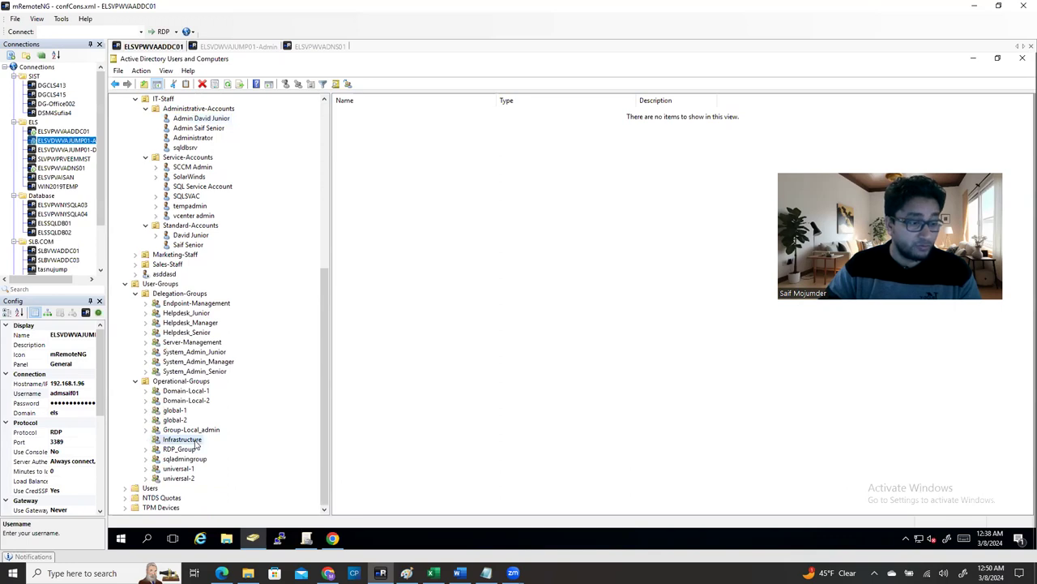
{"action": "right_click", "coordinate": [206, 441]}
{"action": "left_click", "coordinate": [228, 416]}
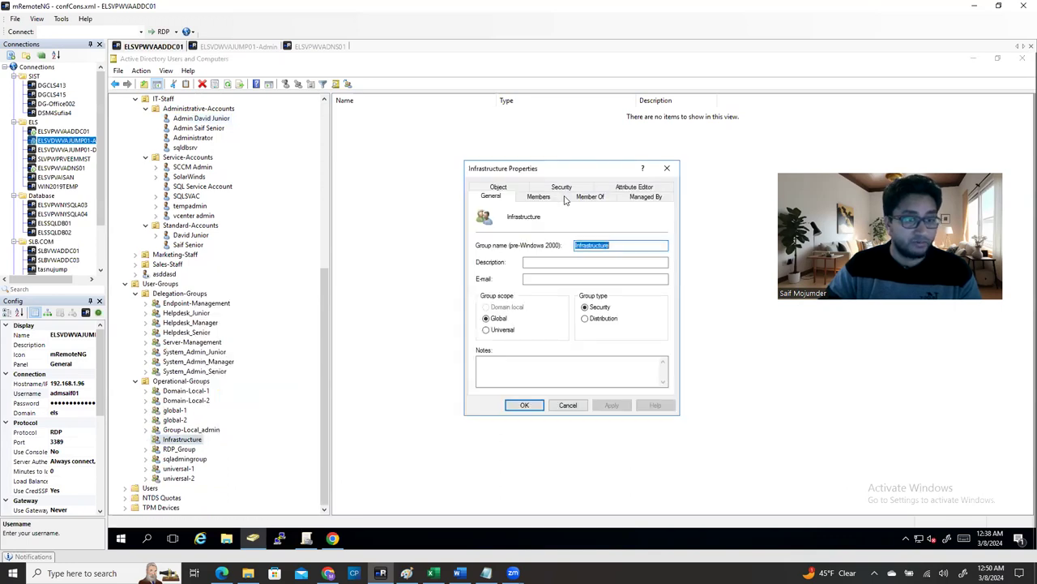
{"action": "left_click", "coordinate": [539, 197]}
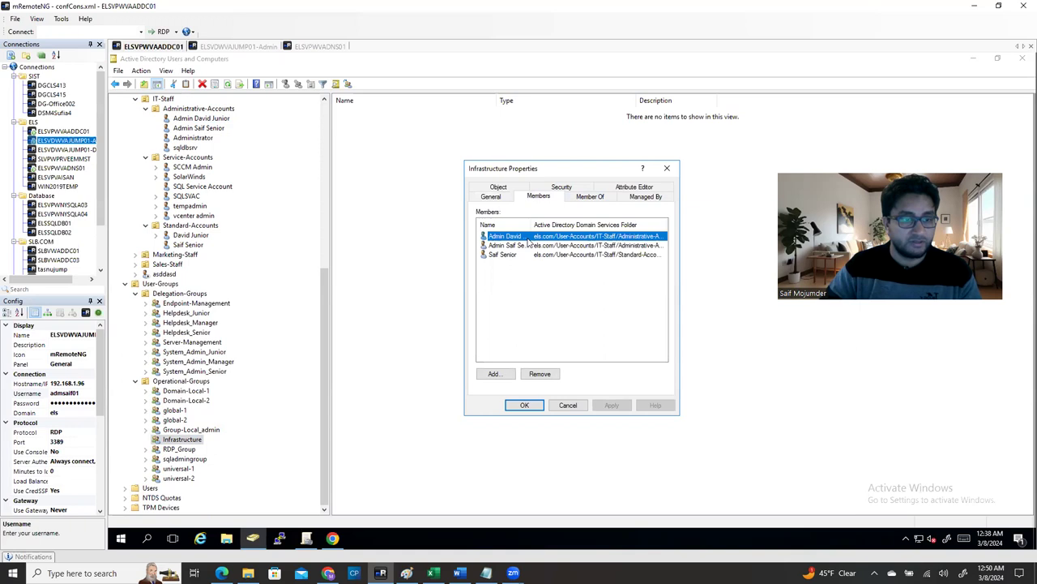
{"action": "left_click", "coordinate": [663, 167]}
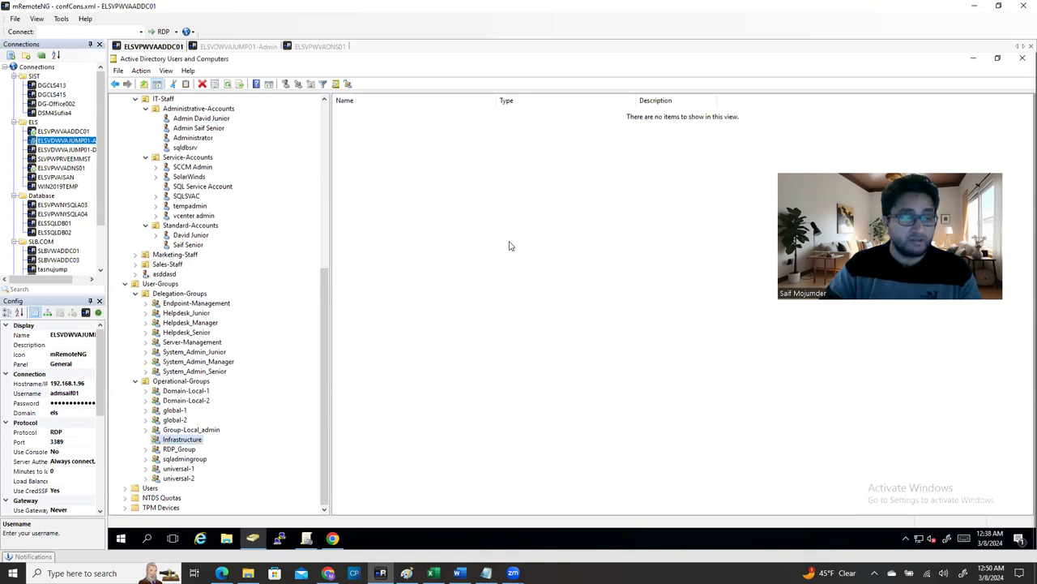
Switch to the ELSVDWVAJUMP01-Admin session and sign out of the current administrative account.
{"action": "left_click", "coordinate": [241, 46]}
{"action": "left_click", "coordinate": [122, 410]}
{"action": "left_click", "coordinate": [126, 378]}
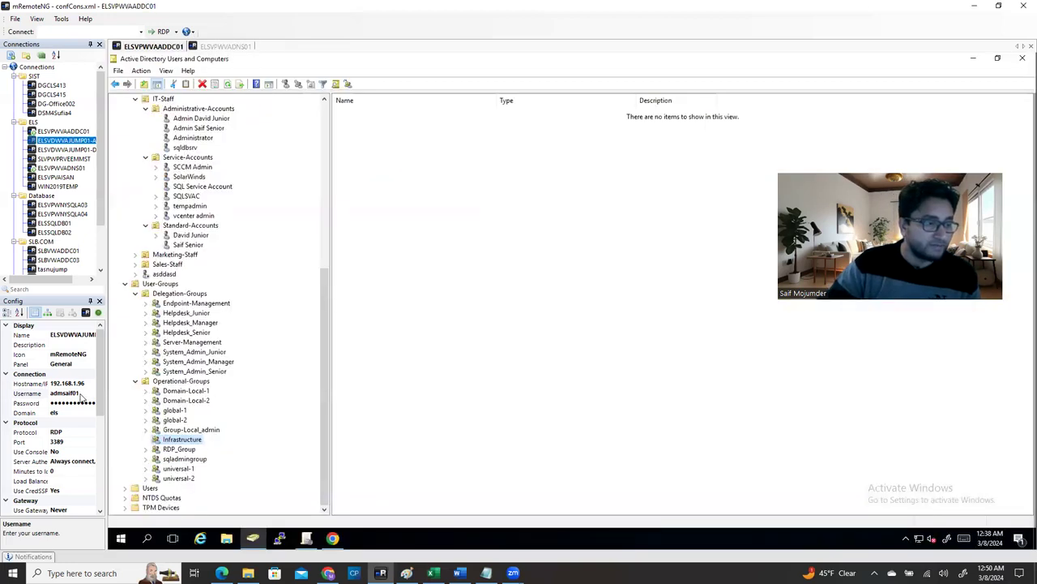
Change the ELSVDWVAJUMP01-Admin connection's username to the junior administrator's logon name and reconnect.
{"action": "left_click", "coordinate": [81, 396]}
{"action": "left_click_drag", "start_coordinate": [81, 393], "coordinate": [48, 392]}
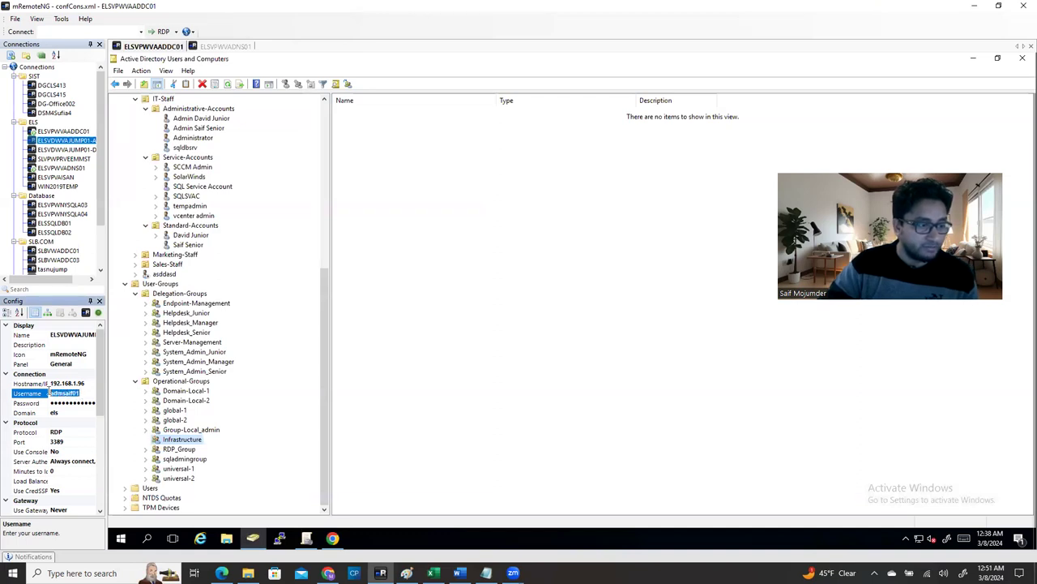
{"action": "type", "text": "adm"}
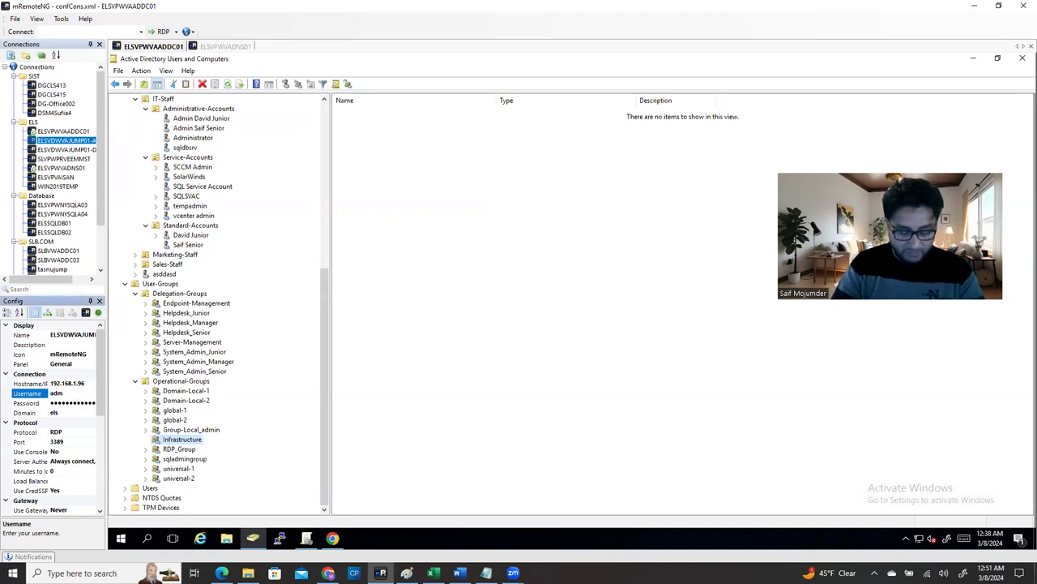
{"action": "type", "text": "dav"}
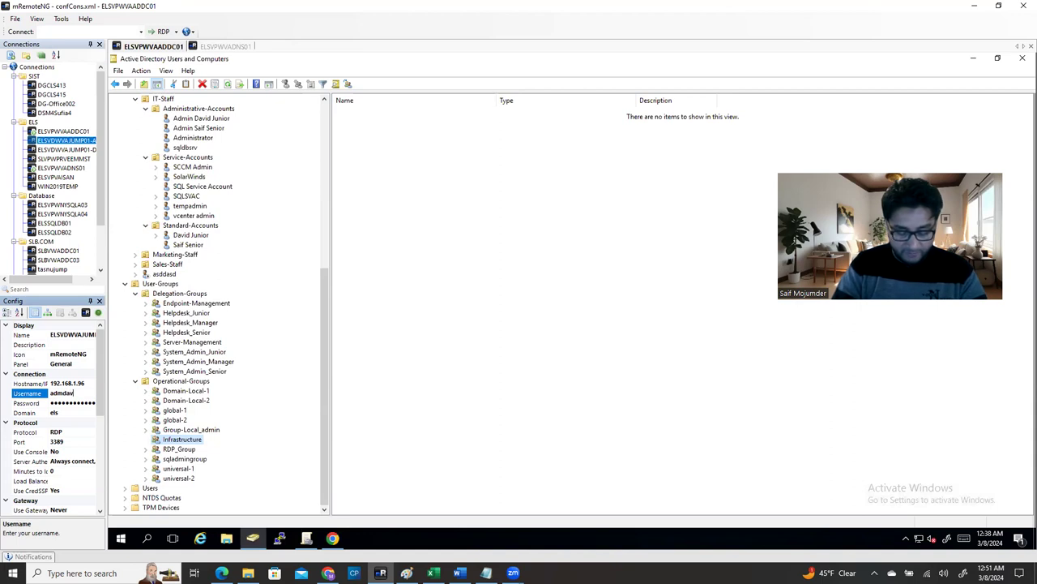
{"action": "type", "text": "id01"}
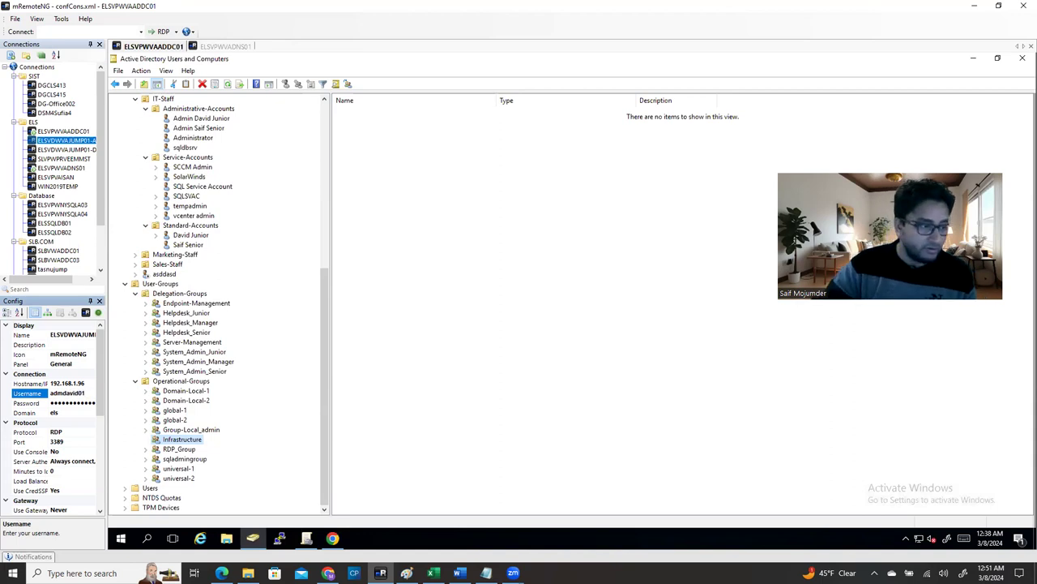
{"action": "left_click", "coordinate": [441, 330]}
{"action": "double_click", "coordinate": [67, 142]}
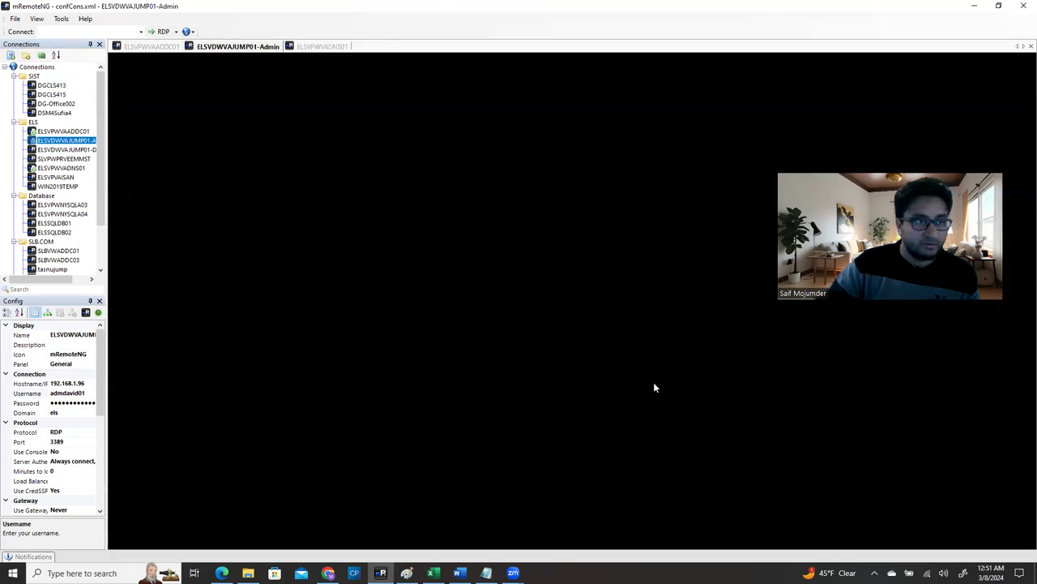